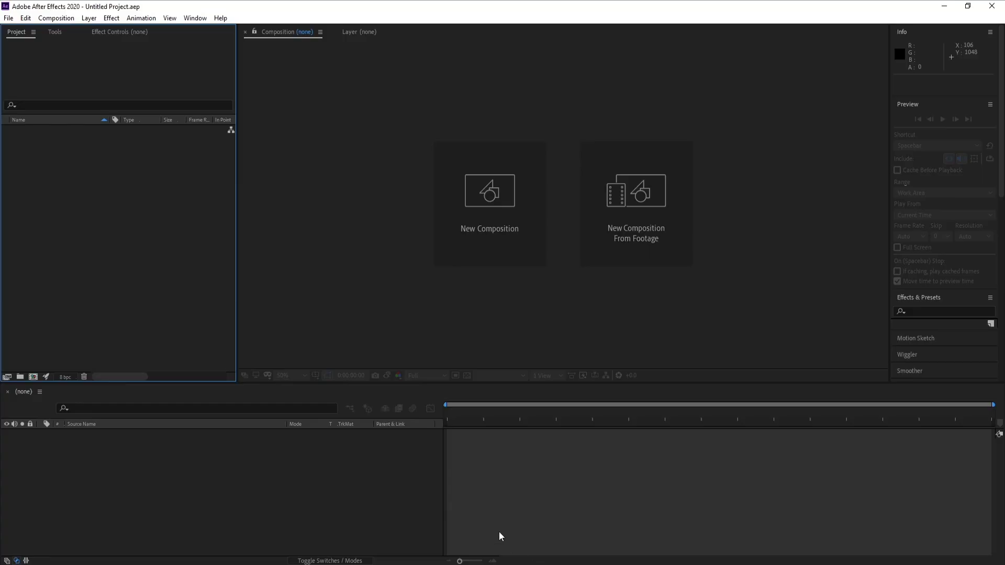
# Create a new 1920×1080 composition at 60 fps
pyautogui.click(492, 210)
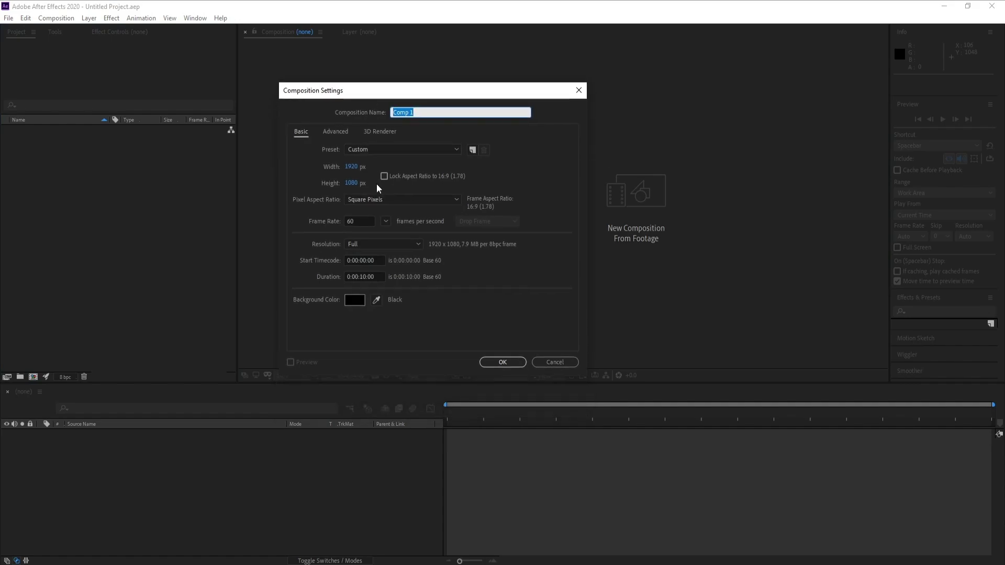
pyautogui.click(357, 222)
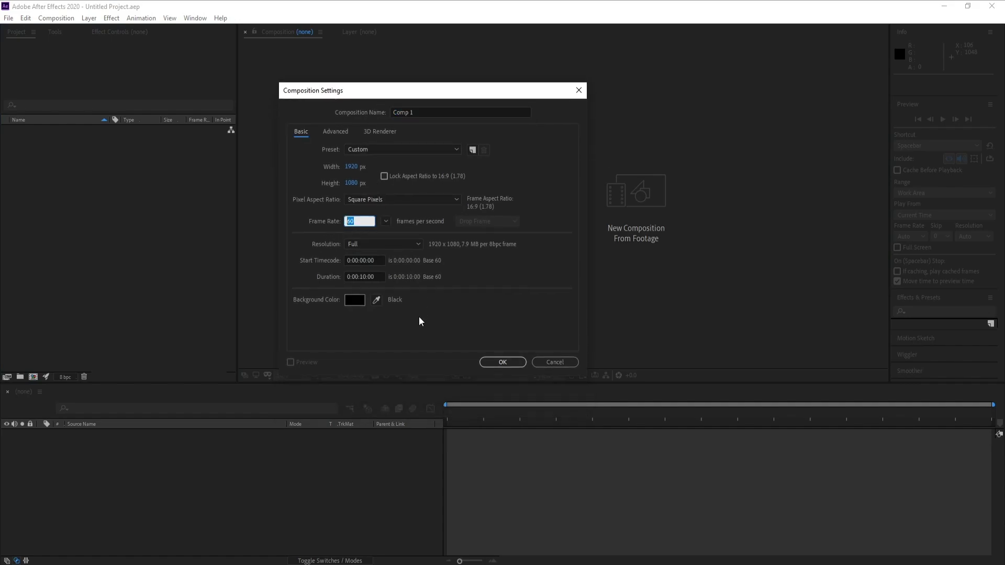
pyautogui.click(507, 363)
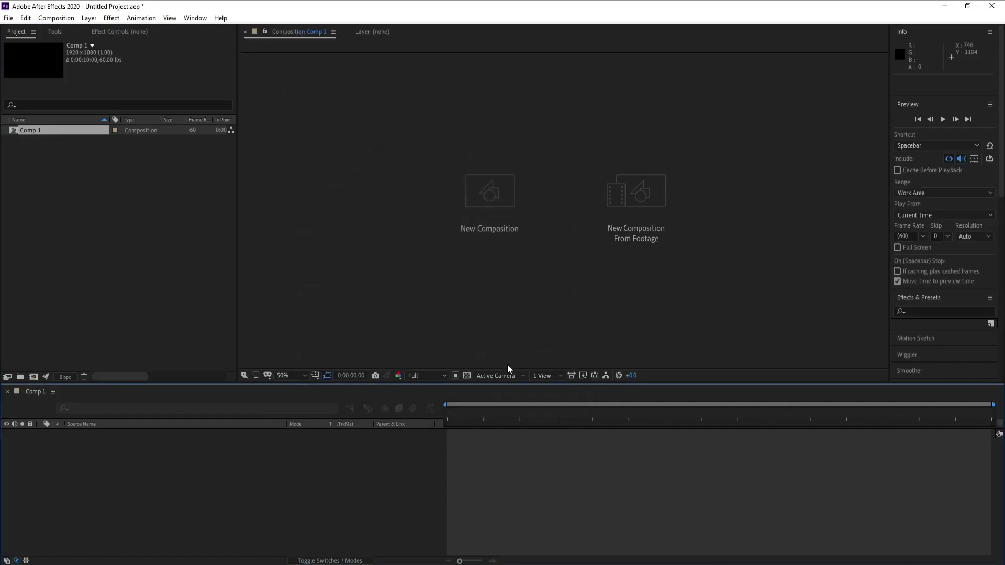
# Add a white full-frame solid layer named Triangle Mask
pyautogui.click(89, 17)
pyautogui.moveTo(103, 30)
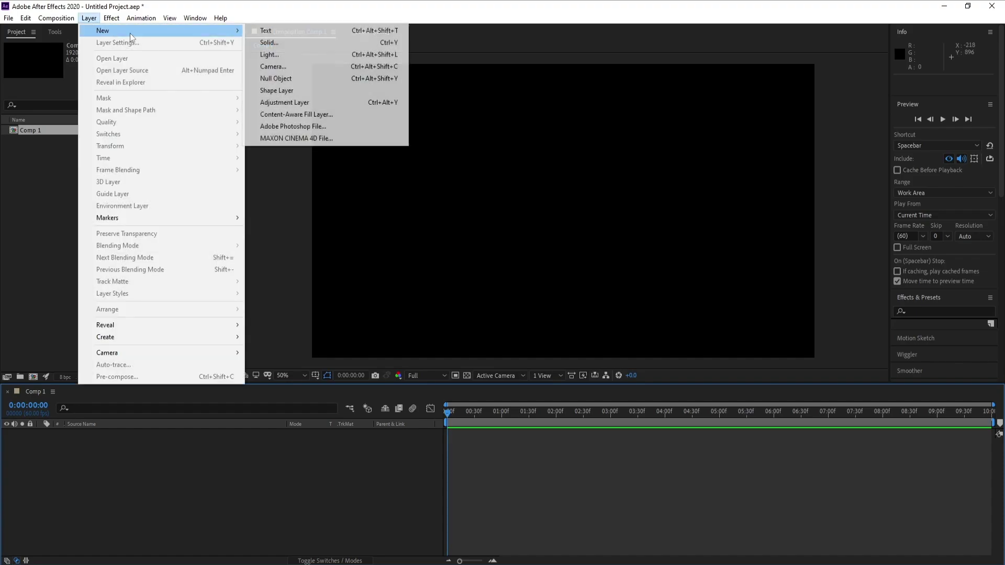
pyautogui.click(279, 39)
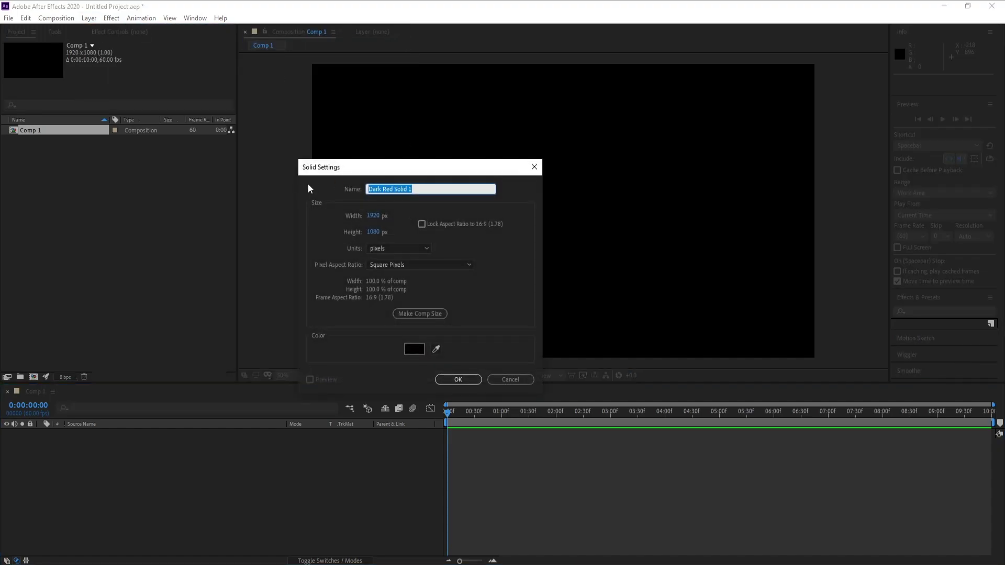
pyautogui.write('Triangle Mask')
pyautogui.click(417, 350)
pyautogui.moveTo(184, 246); pyautogui.dragTo(156, 172)
pyautogui.click(383, 173)
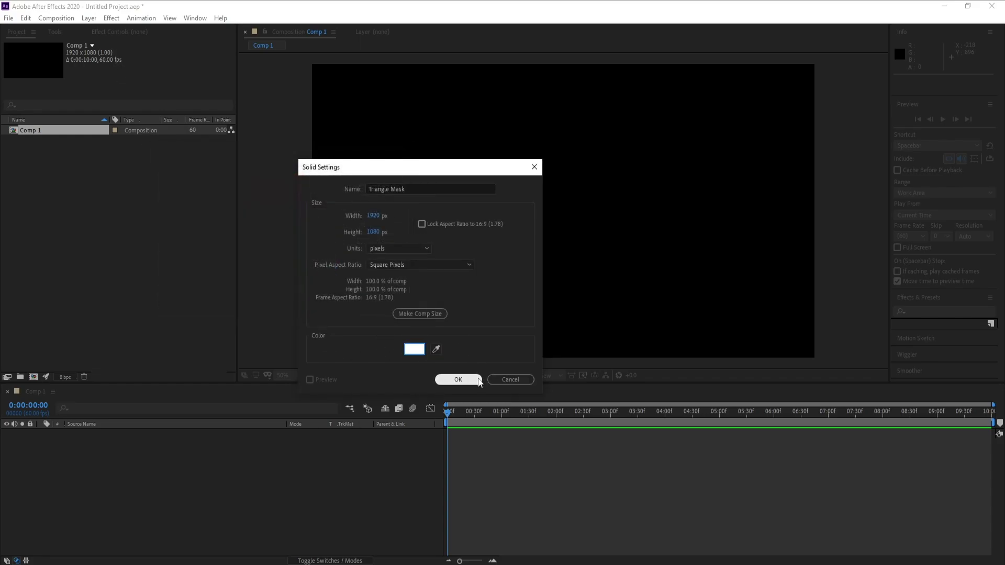
pyautogui.click(458, 379)
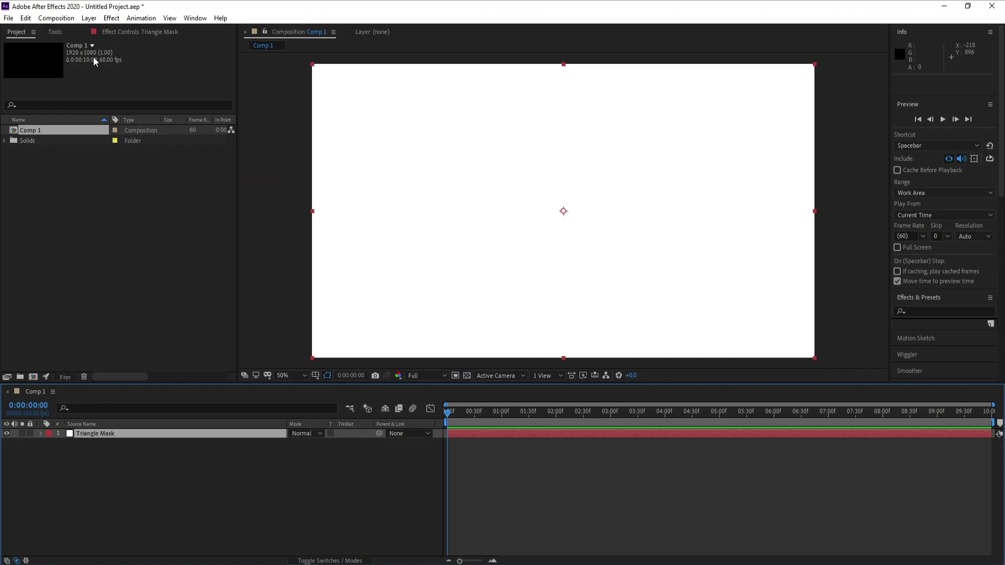
# Switch to the Pen tool and show the Title/Action Safe guides
pyautogui.click(55, 32)
pyautogui.click(126, 47)
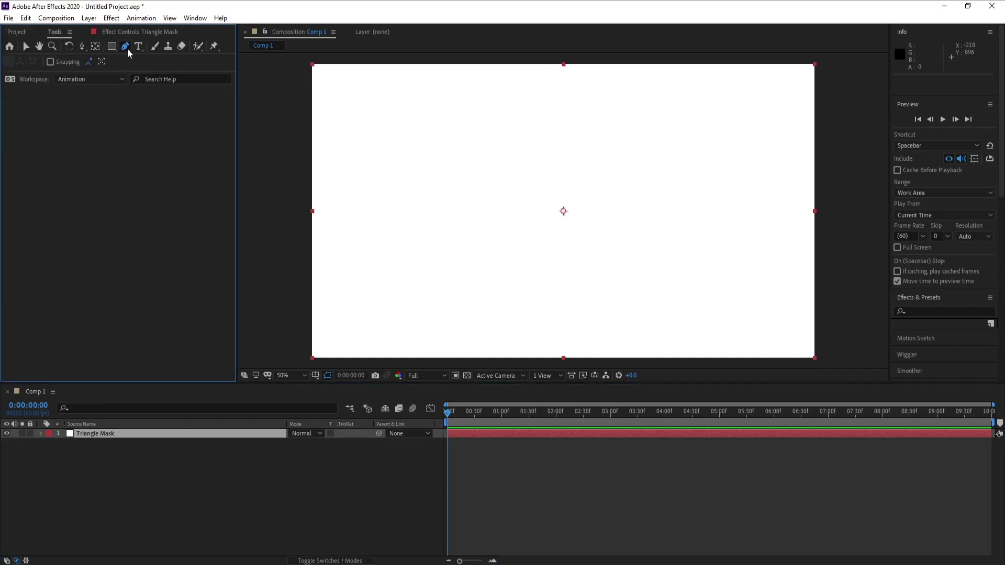
pyautogui.click(314, 375)
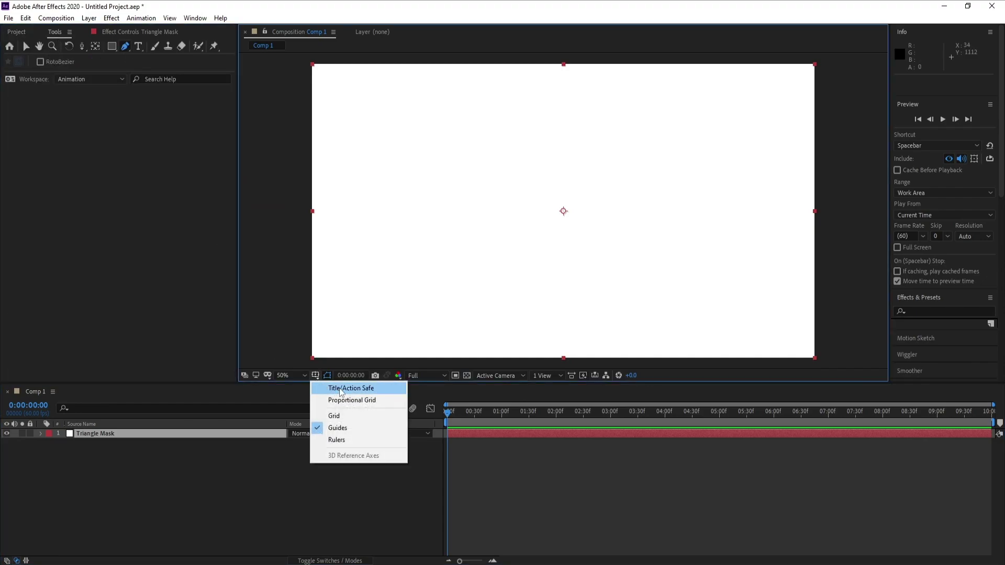
pyautogui.click(377, 394)
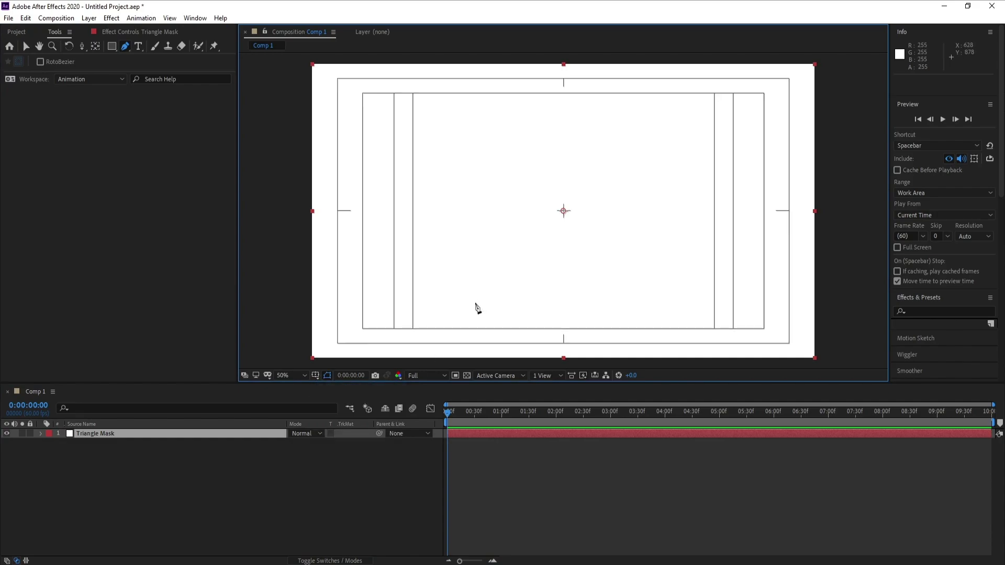
# Draw a closed triangle mask: bottom-left, top-centre and bottom-right corners
pyautogui.click(412, 329)
pyautogui.click(563, 96)
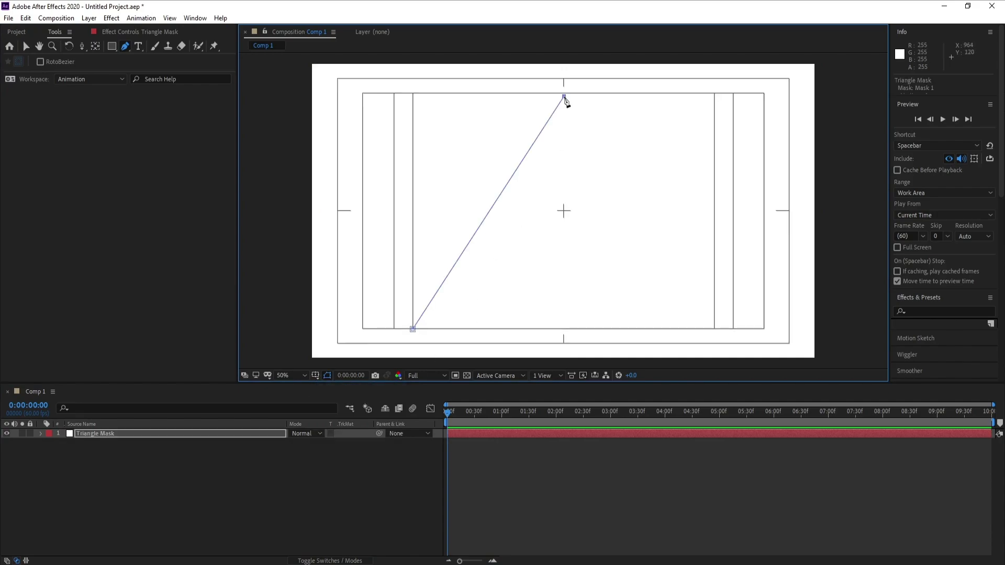
pyautogui.click(714, 329)
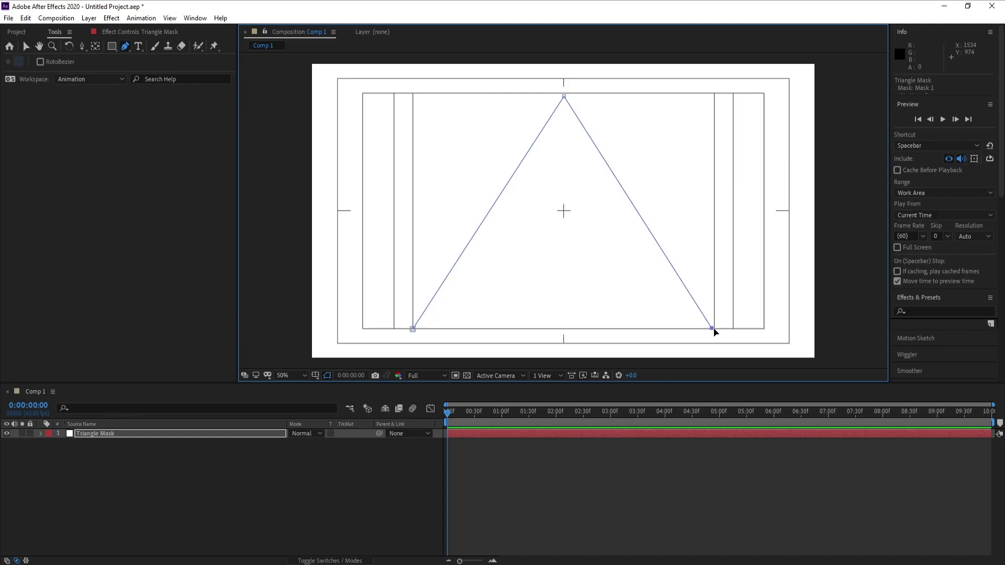
pyautogui.click(412, 330)
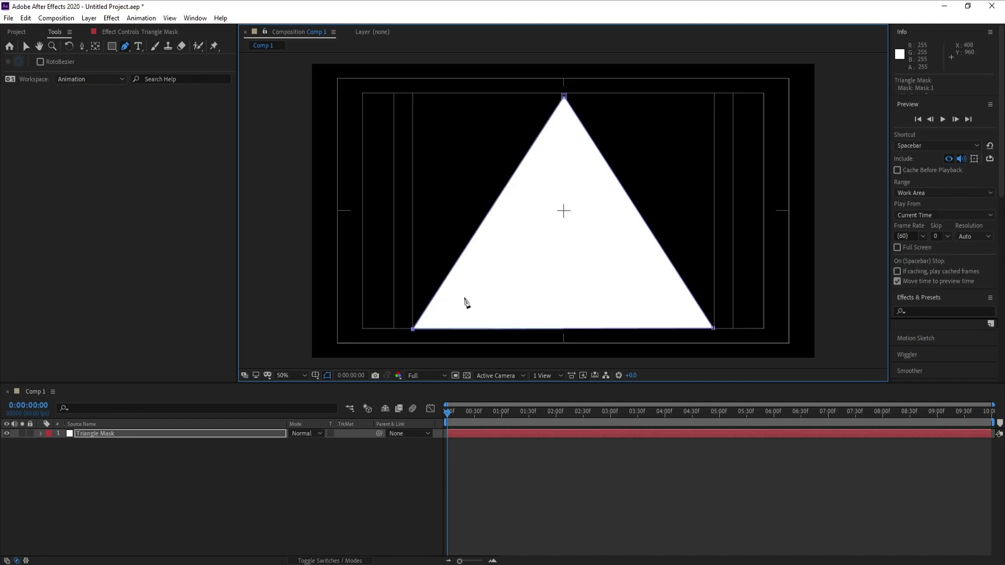
# Duplicate Mask 1 and set the copy, Mask 2, to Subtract
pyautogui.click(41, 435)
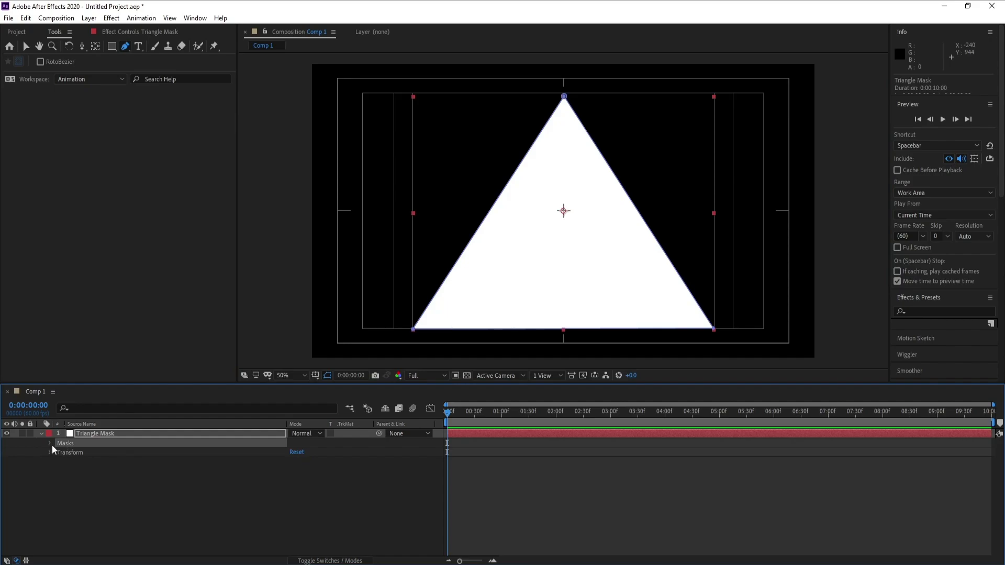
pyautogui.click(53, 445)
pyautogui.click(83, 453)
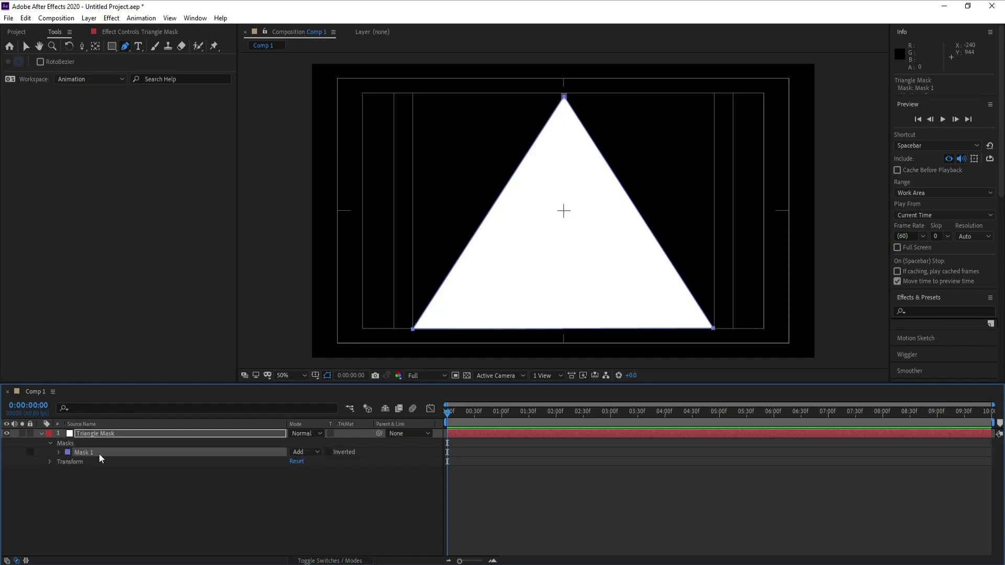
pyautogui.hotkey('ctrl', 'd')
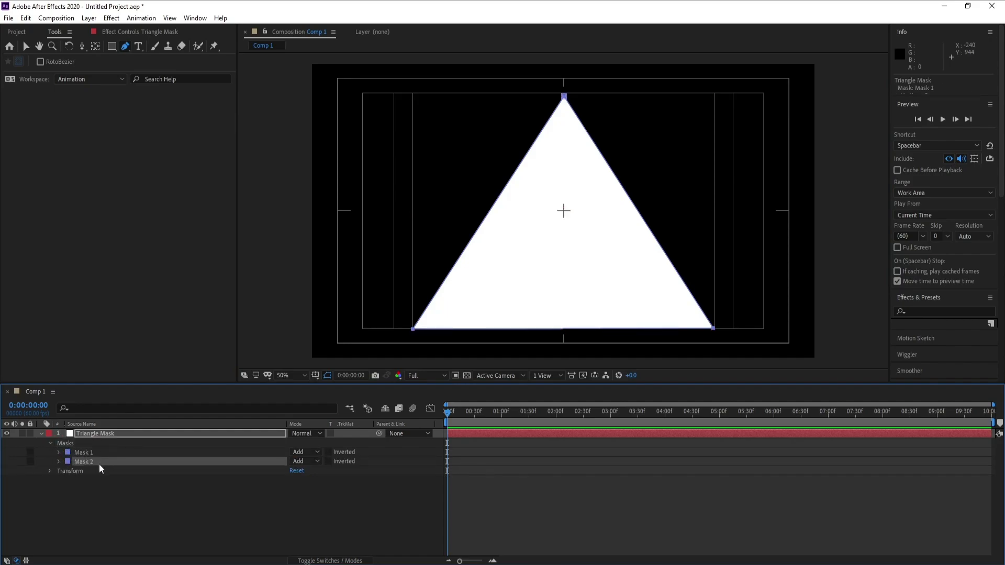
pyautogui.click(298, 462)
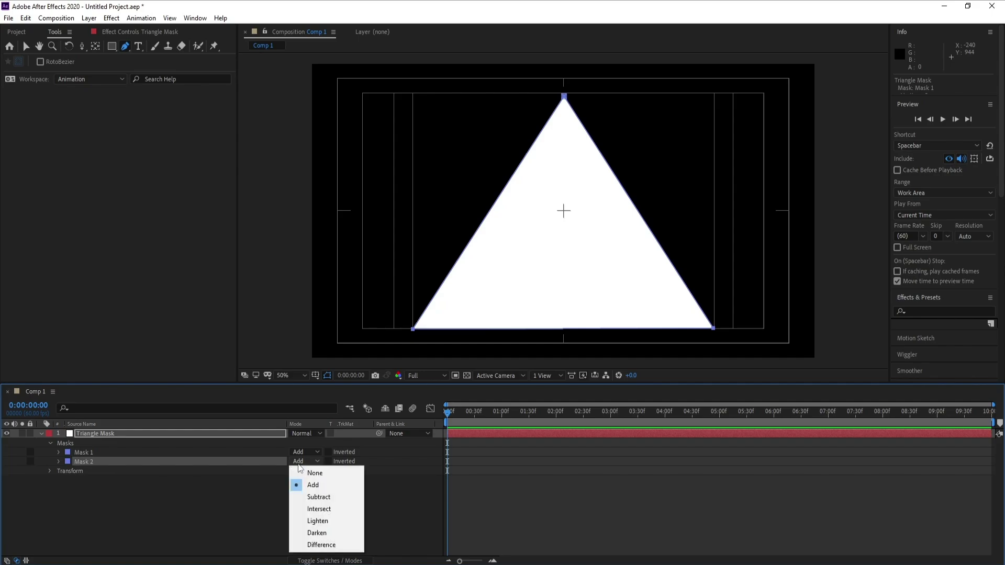
pyautogui.click(330, 500)
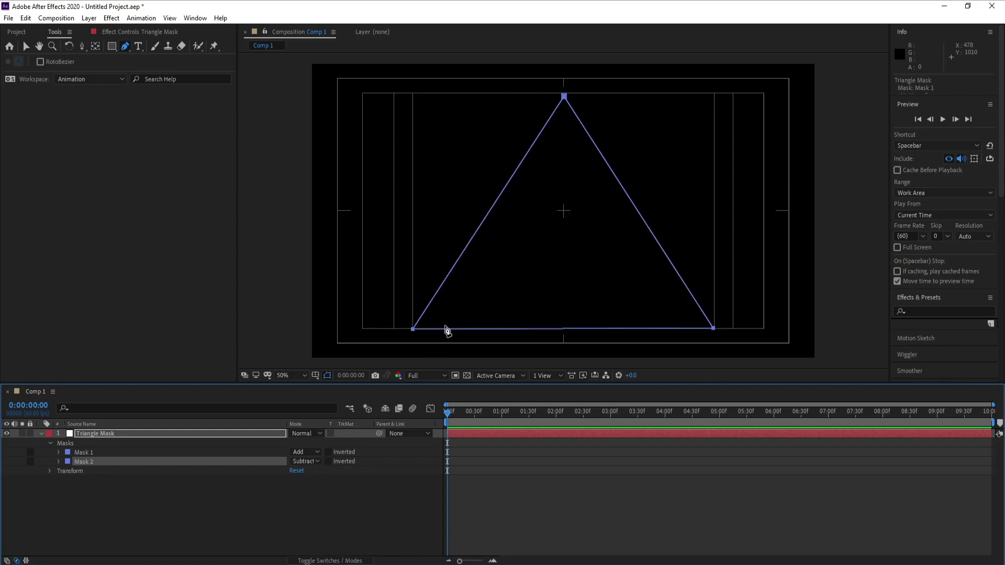
# Shrink Mask 2 into a smaller inner triangle with its base lowered toward the outer base
pyautogui.press('v')
pyautogui.doubleClick(566, 103)
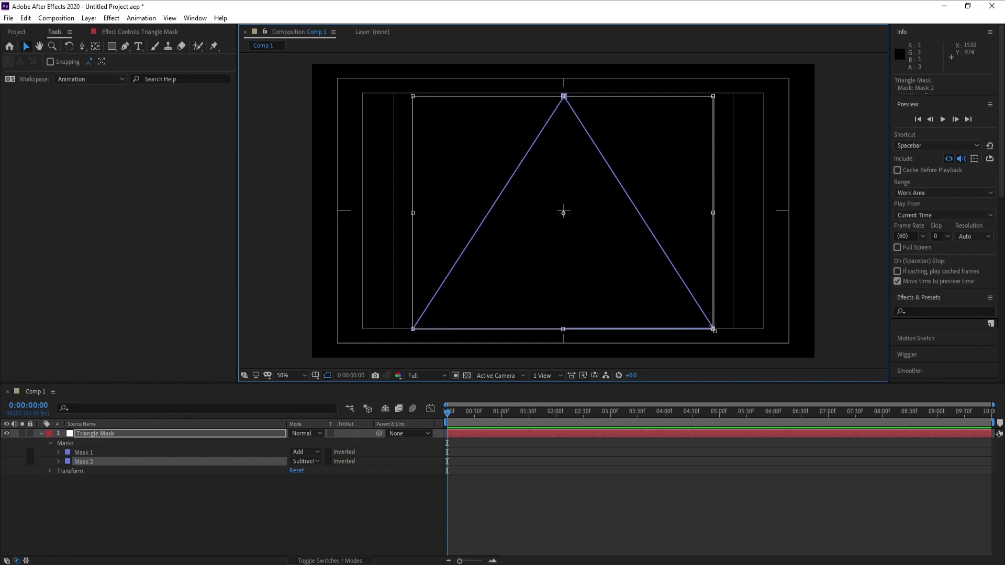
pyautogui.moveTo(712, 329); pyautogui.dragTo(684, 309)
pyautogui.click(26, 17)
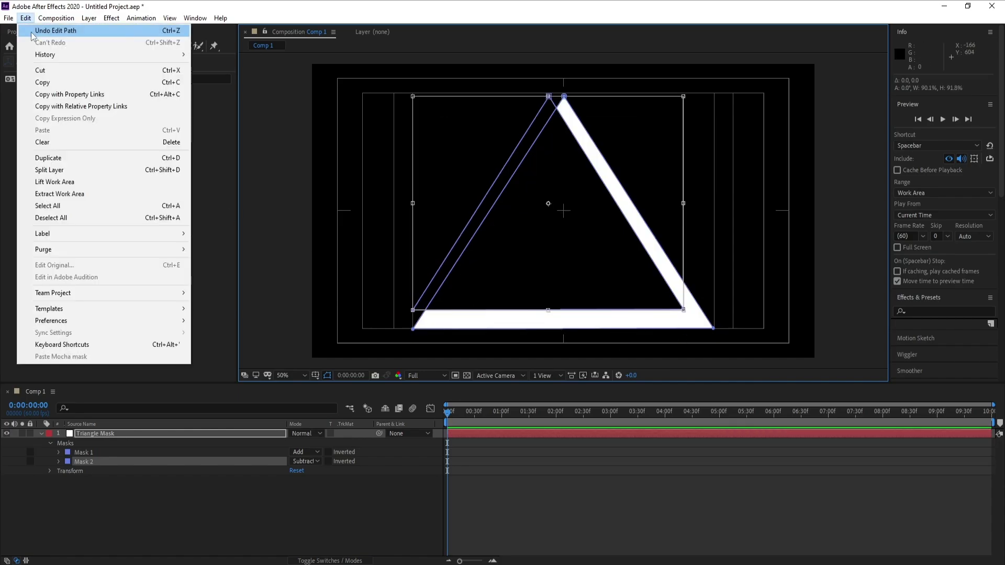
pyautogui.click(32, 35)
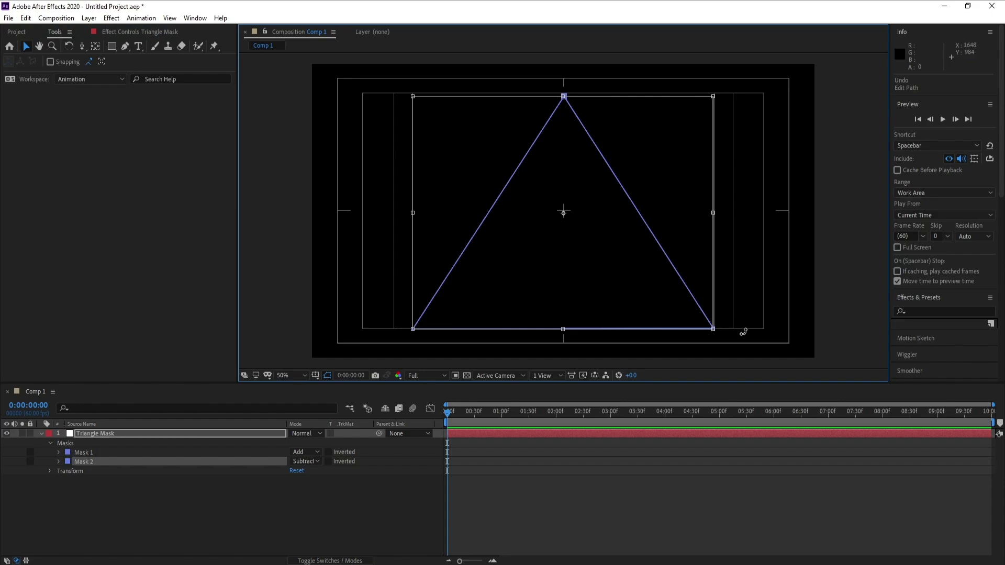
pyautogui.moveTo(713, 329); pyautogui.dragTo(683, 307)
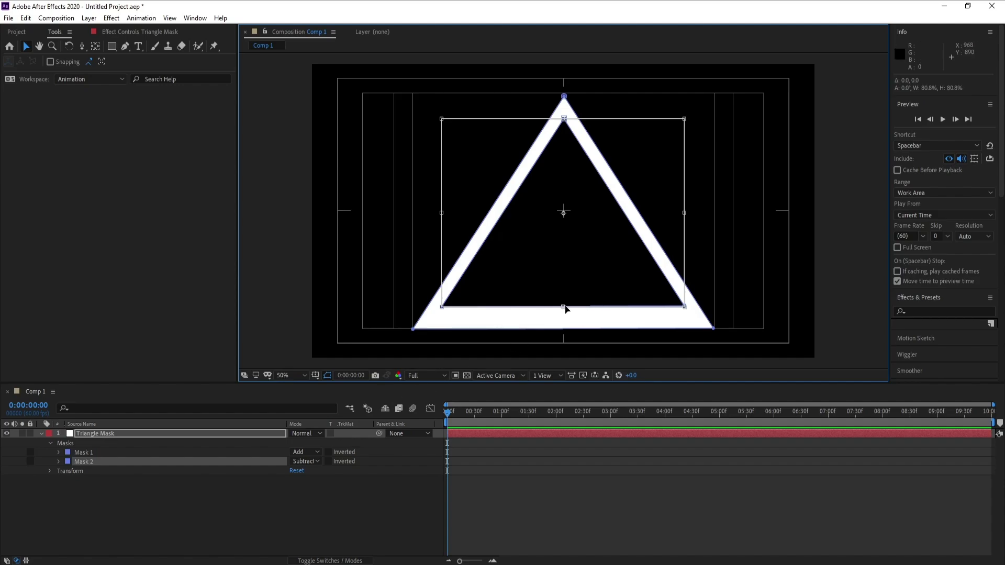
pyautogui.moveTo(563, 305); pyautogui.dragTo(564, 324)
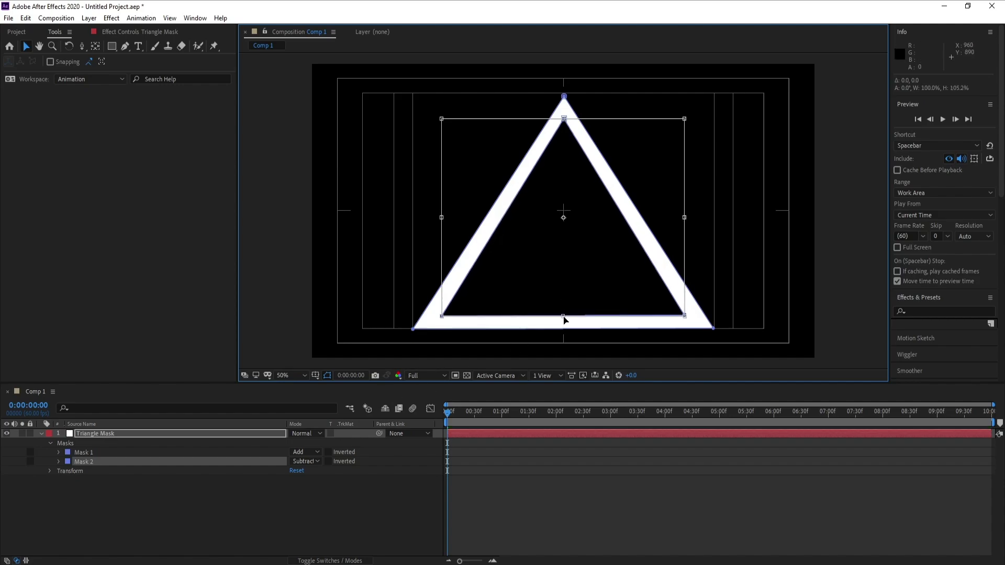
pyautogui.click(142, 472)
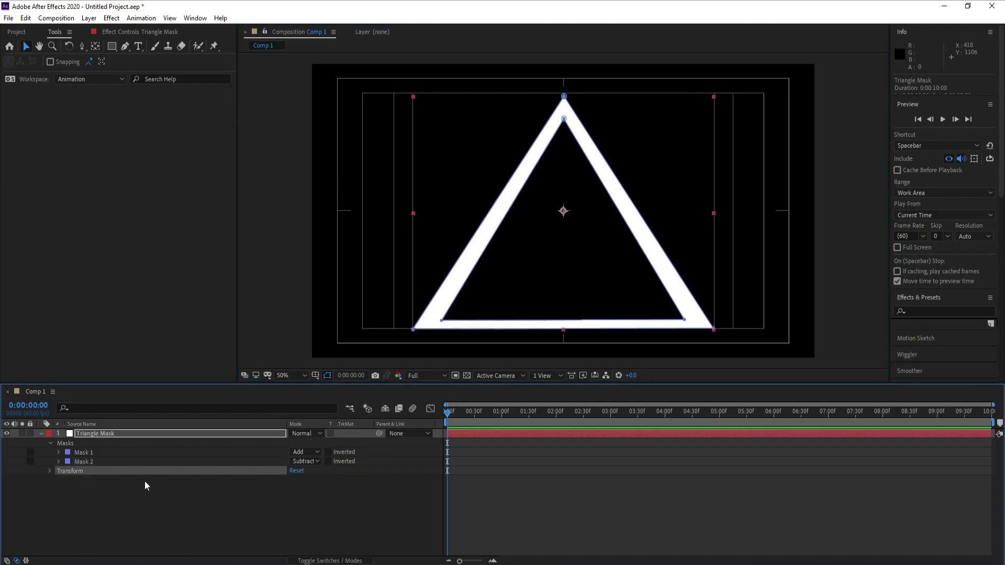
# Collapse the layer properties, hide the safe guides and deselect the layer
pyautogui.click(42, 433)
pyautogui.click(93, 440)
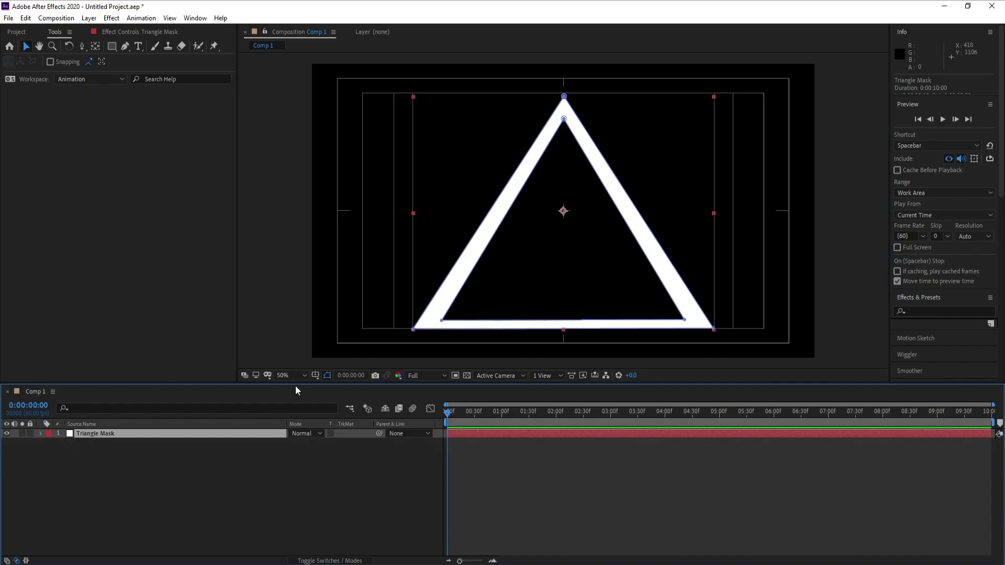
pyautogui.click(466, 375)
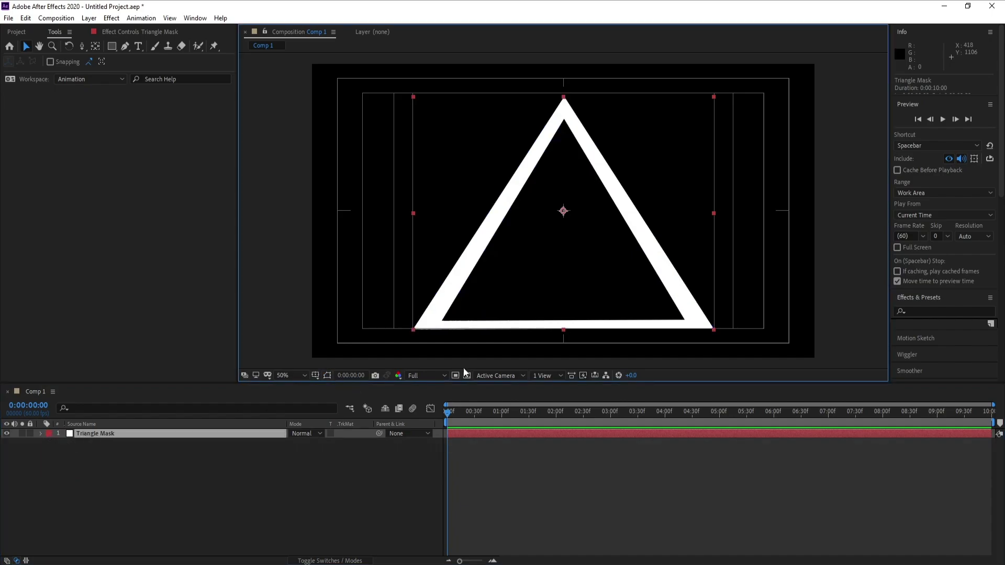
pyautogui.click(316, 375)
pyautogui.click(353, 385)
pyautogui.click(197, 492)
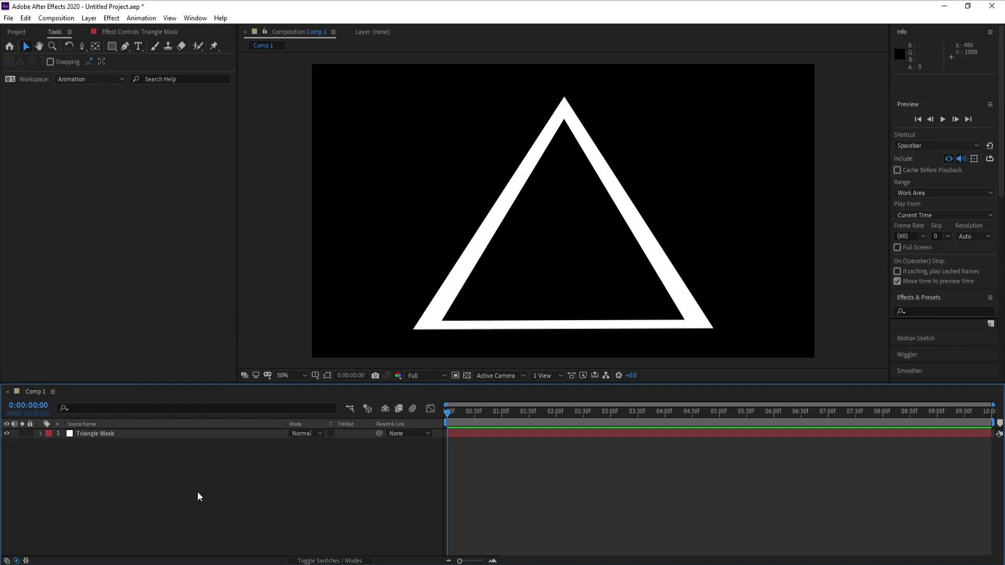
# With Triangle Mask selected, start a new solid named Element
pyautogui.click(87, 436)
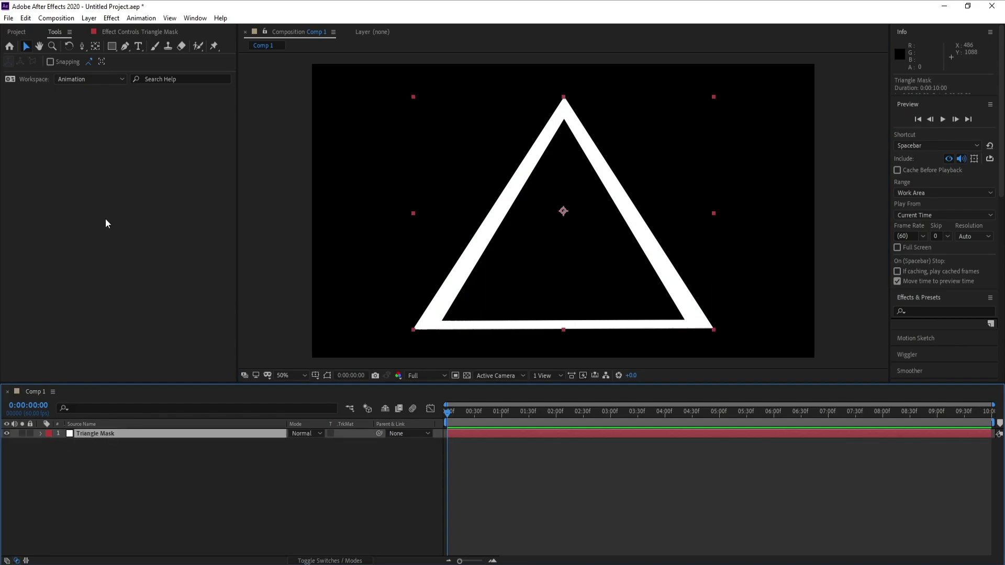
pyautogui.click(88, 17)
pyautogui.click(288, 34)
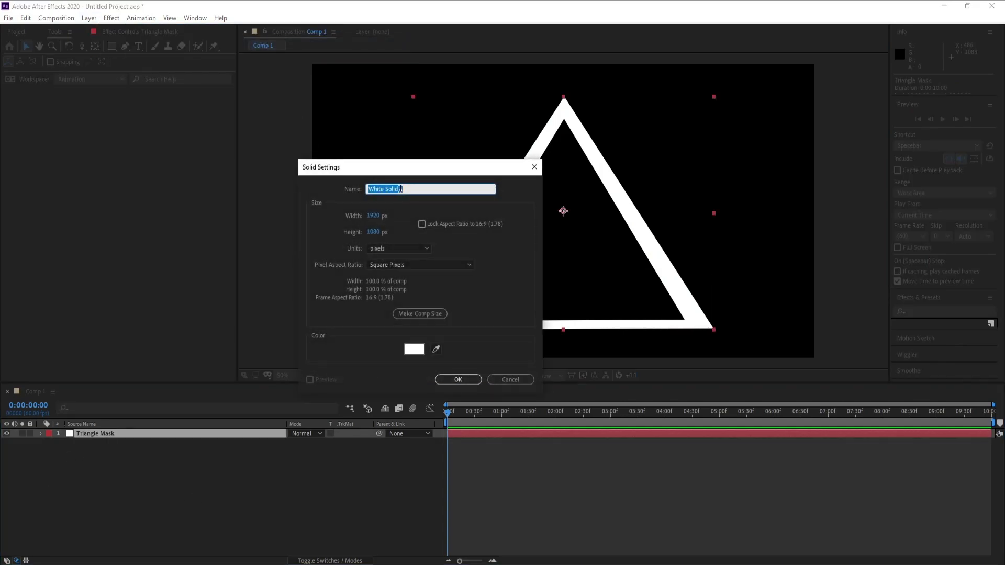
pyautogui.write('Element')
# Confirm the Element solid and apply the Video Copilot Element effect to it
pyautogui.press('Return')
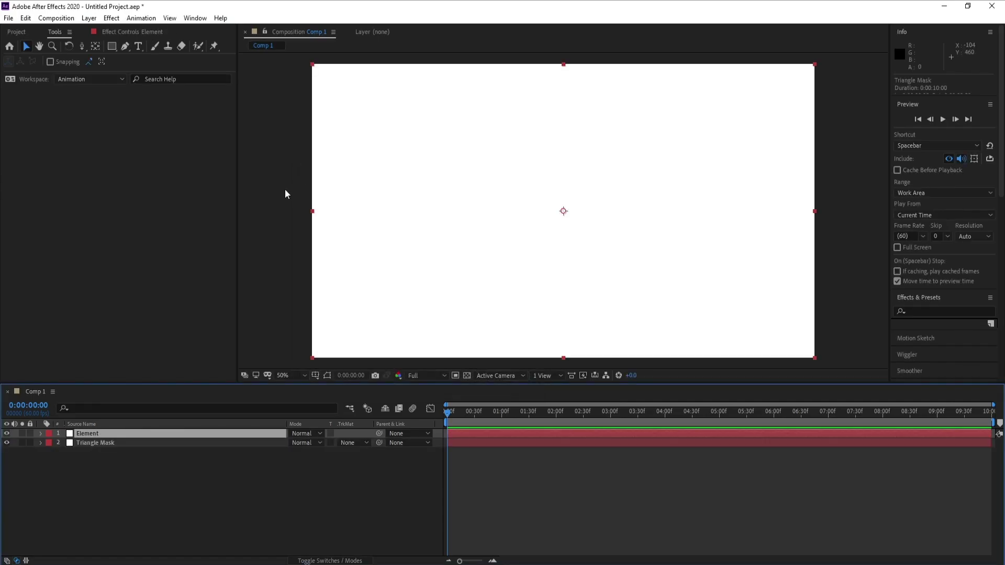
pyautogui.click(111, 17)
pyautogui.moveTo(269, 122)
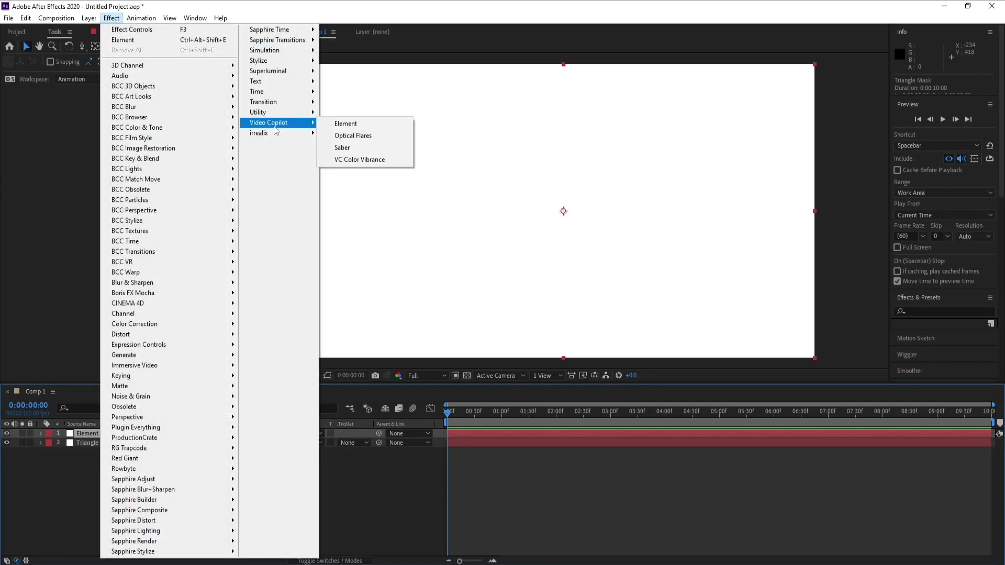
pyautogui.click(346, 124)
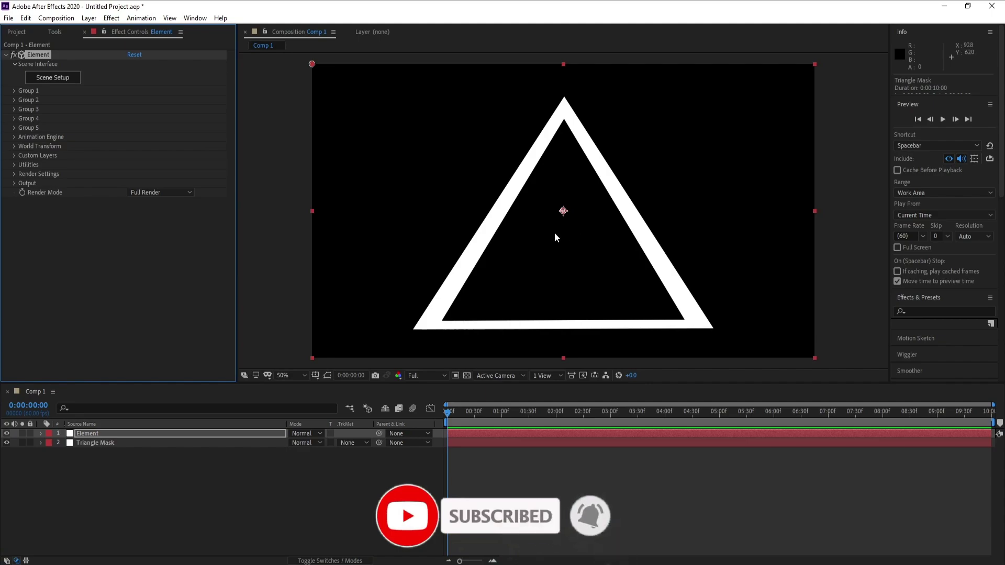
# Show Triangle Mask's mask paths to inspect the inner triangle, then deselect it
pyautogui.click(97, 443)
pyautogui.click(329, 377)
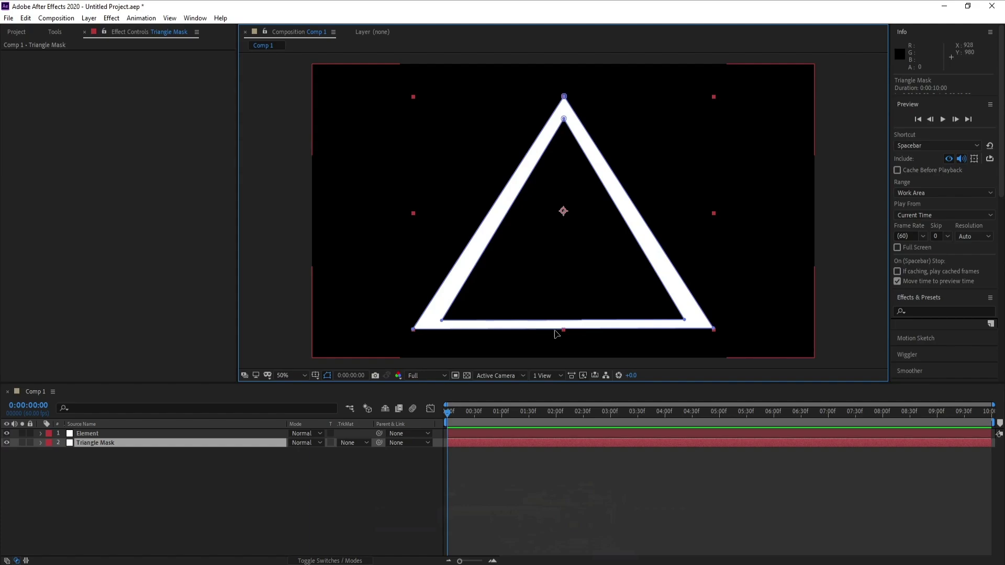
pyautogui.doubleClick(684, 321)
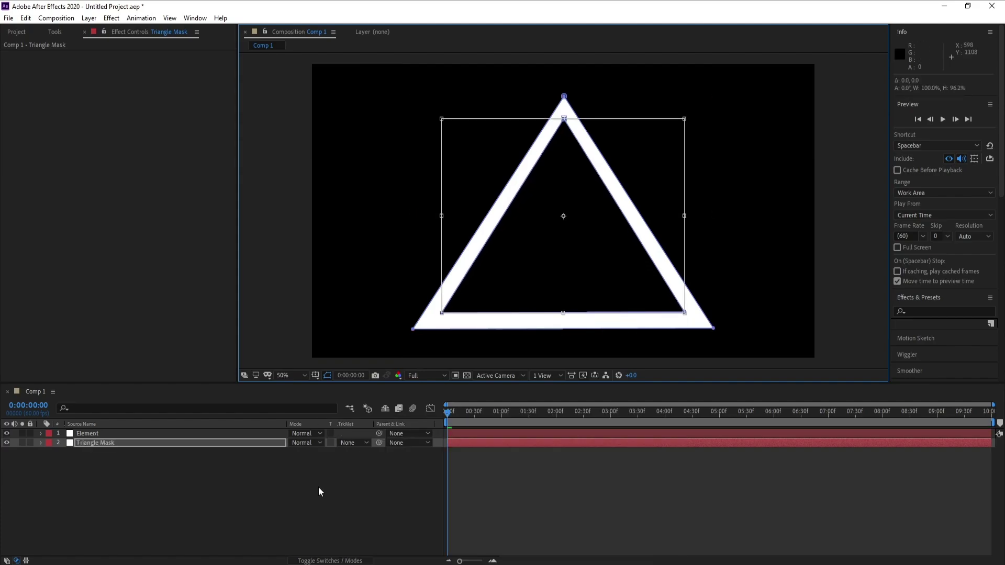
pyautogui.click(305, 503)
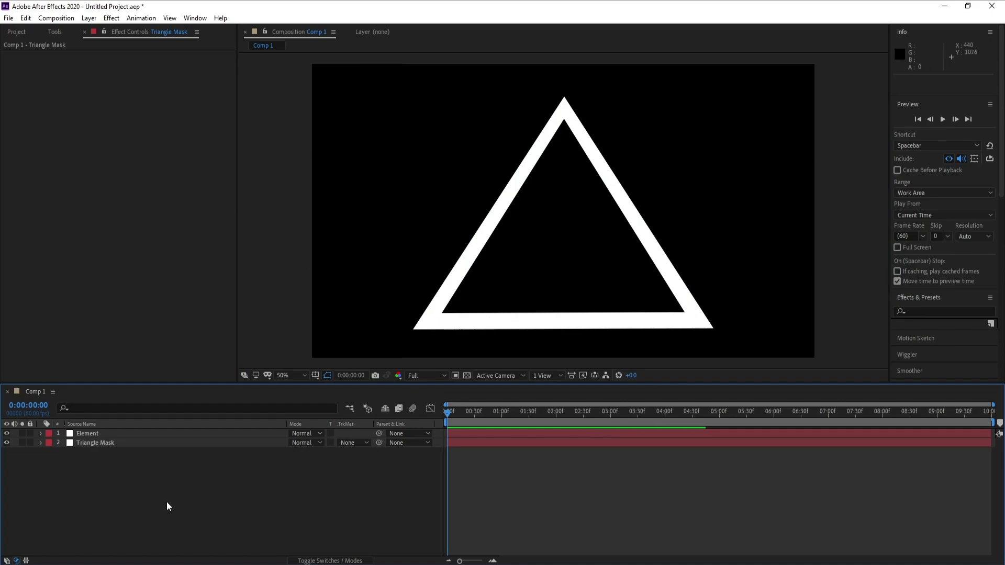
# Set Element's Custom Text and Masks Path Layer 1 to Triangle Mask, then hide Triangle Mask
pyautogui.click(100, 434)
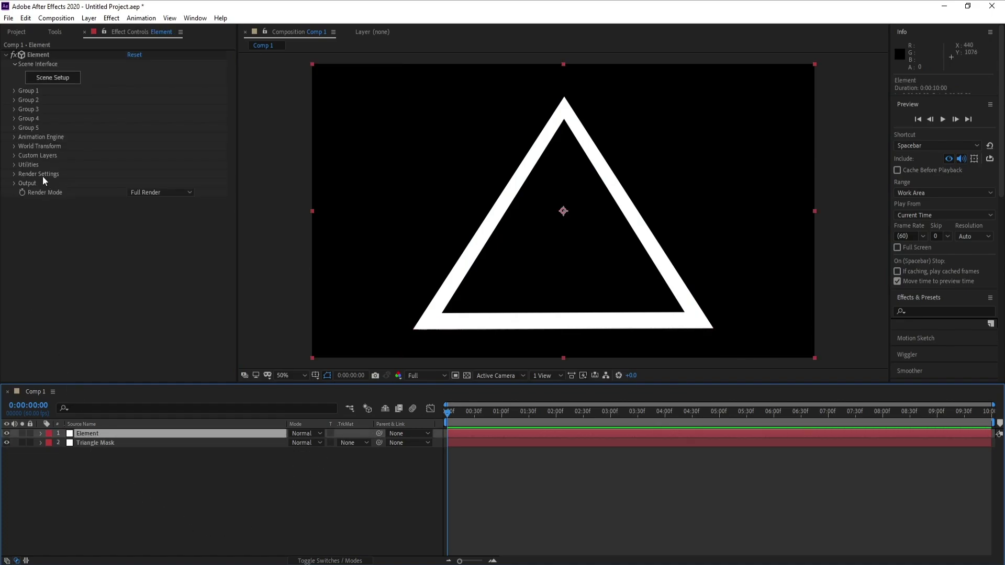
pyautogui.click(13, 157)
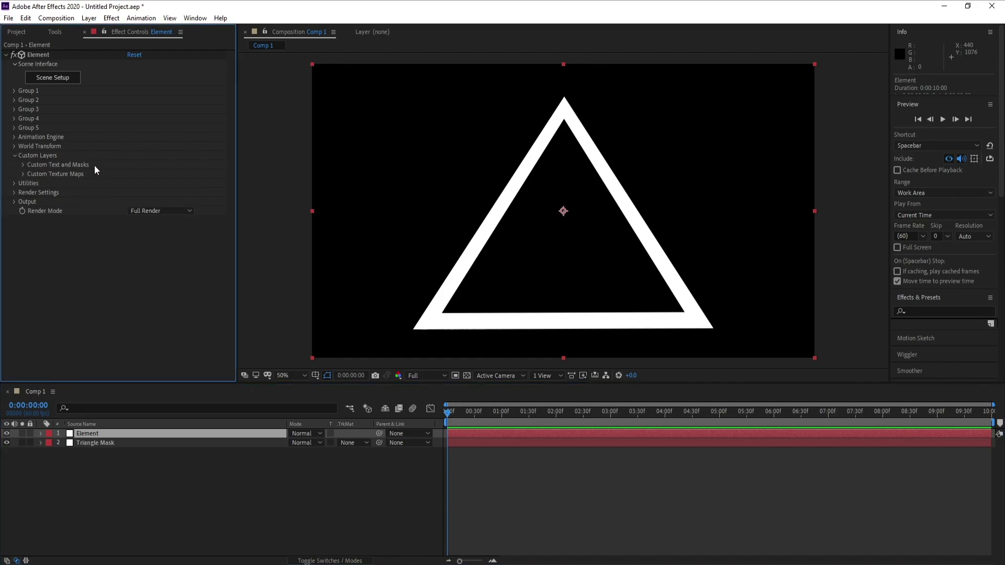
pyautogui.click(23, 165)
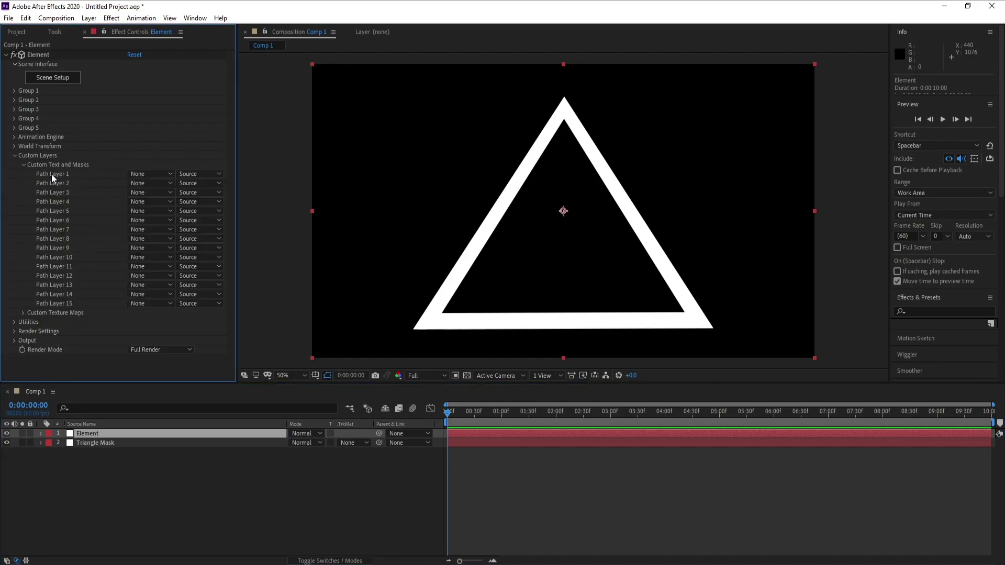
pyautogui.click(144, 175)
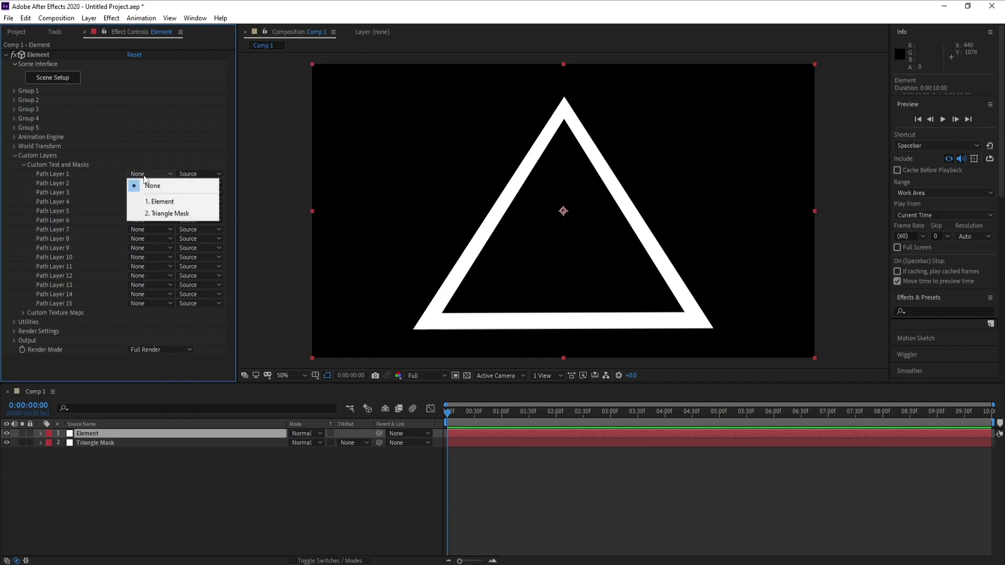
pyautogui.click(167, 215)
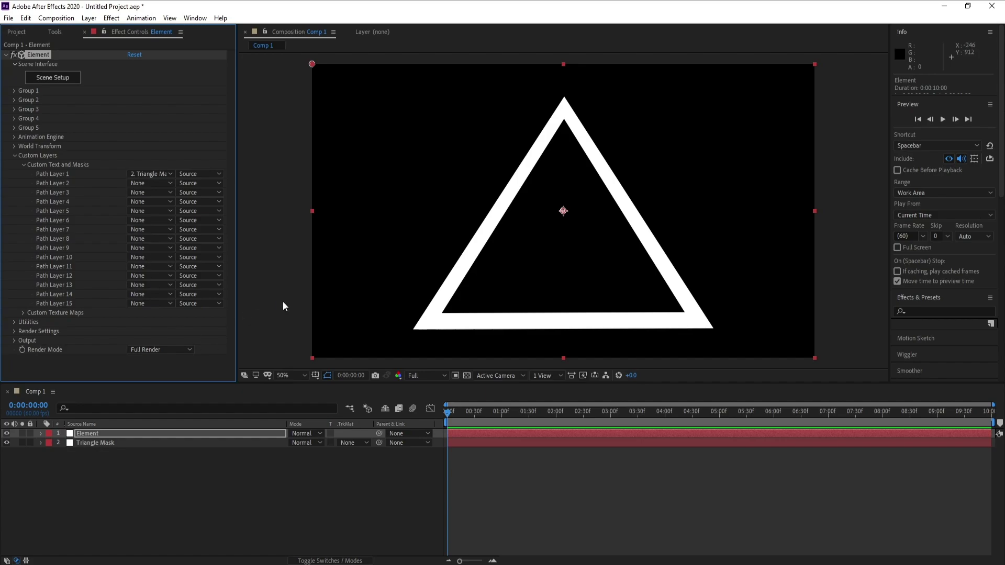
pyautogui.click(100, 443)
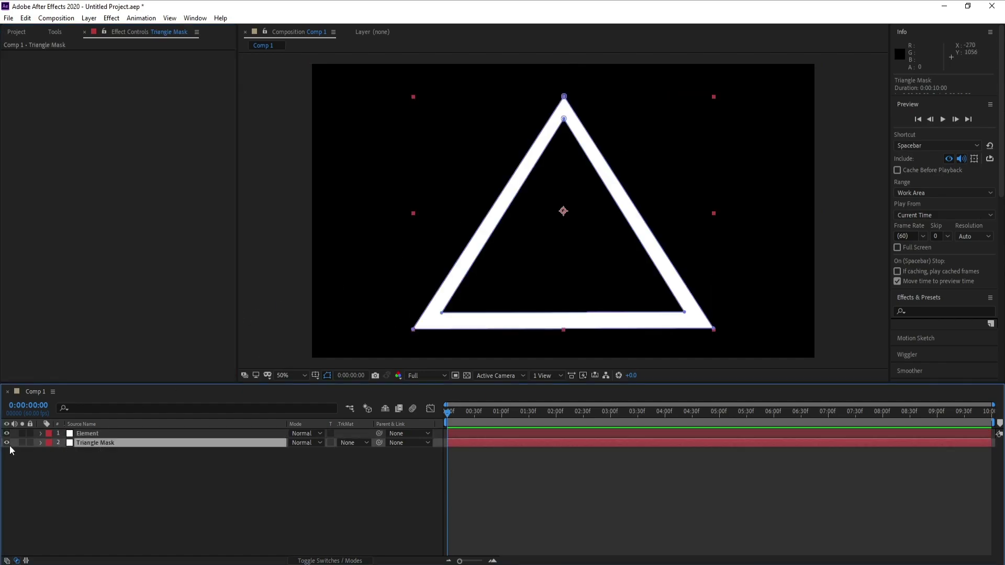
pyautogui.click(7, 443)
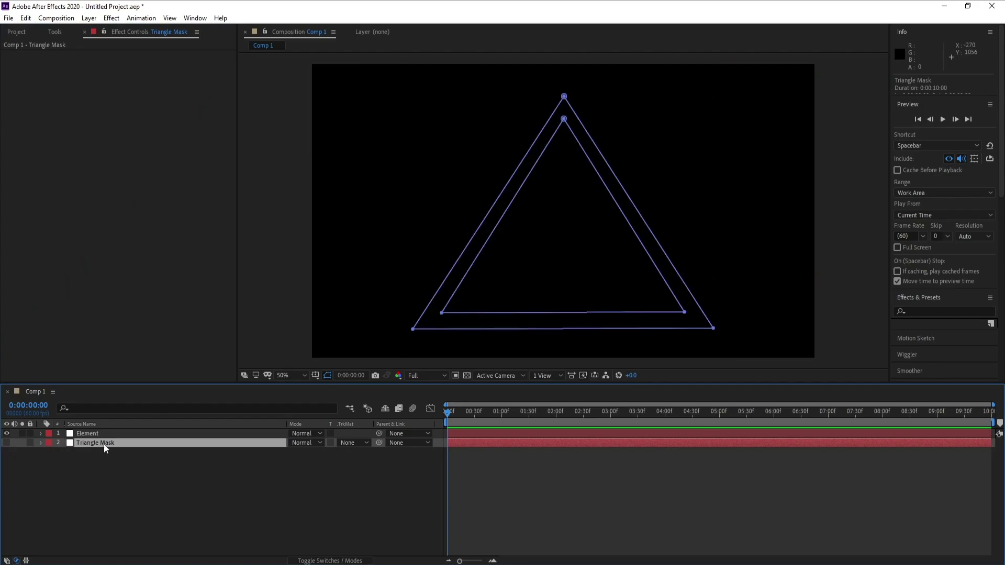
# Extrude the triangle path in Element's Scene Setup, check the preview, and apply it
pyautogui.click(92, 434)
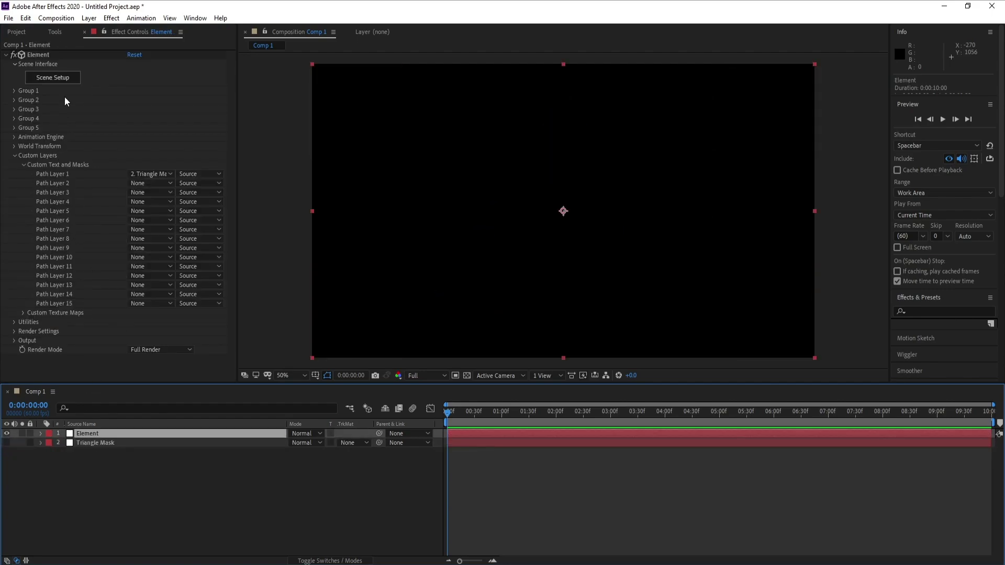
pyautogui.click(65, 80)
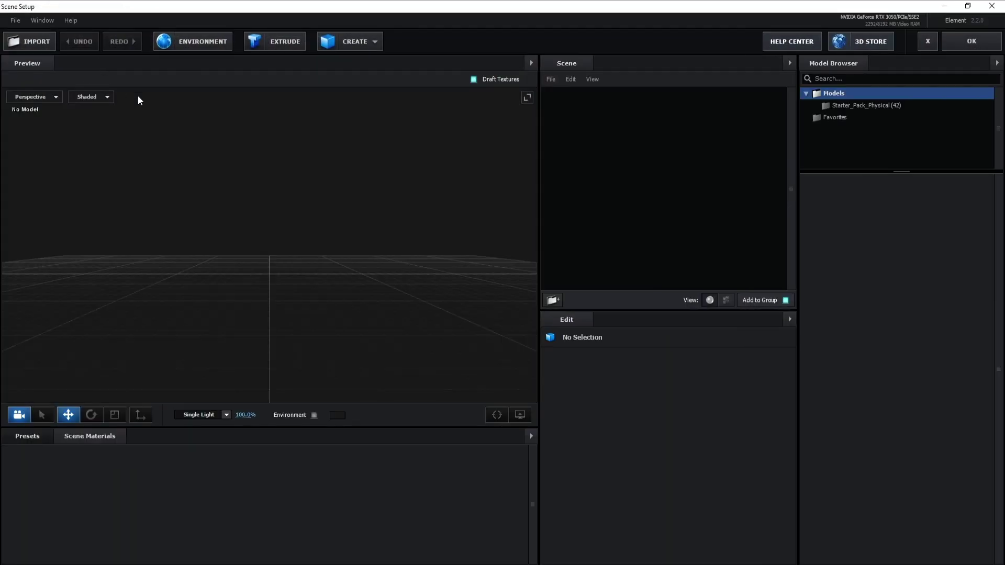
pyautogui.click(293, 45)
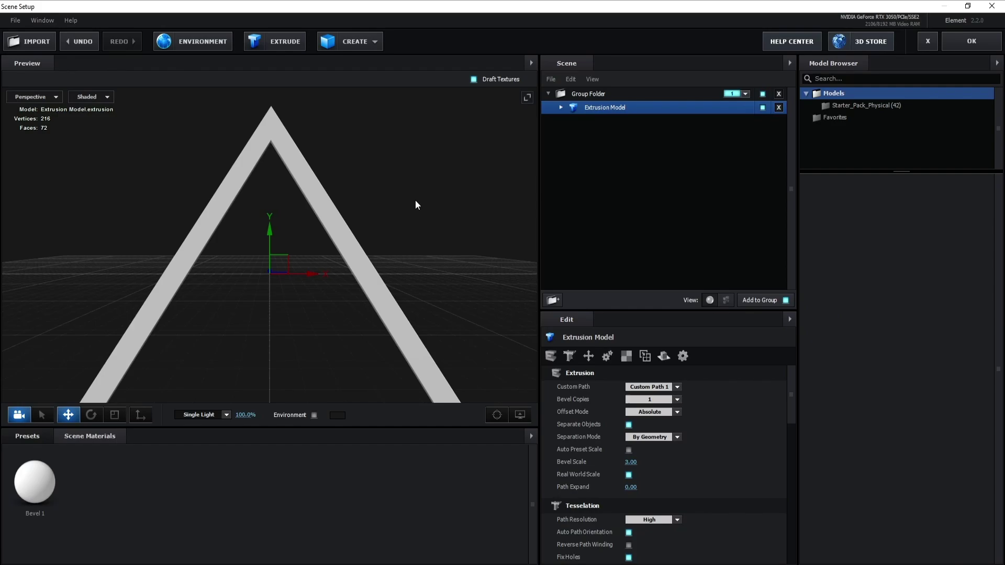
pyautogui.moveTo(415, 200)
pyautogui.mouseDown()
pyautogui.moveTo(356, 242)
pyautogui.moveTo(257, 221)
pyautogui.moveTo(276, 235)
pyautogui.moveTo(427, 230)
pyautogui.moveTo(387, 214)
pyautogui.moveTo(410, 207)
pyautogui.mouseUp()
pyautogui.click(956, 45)
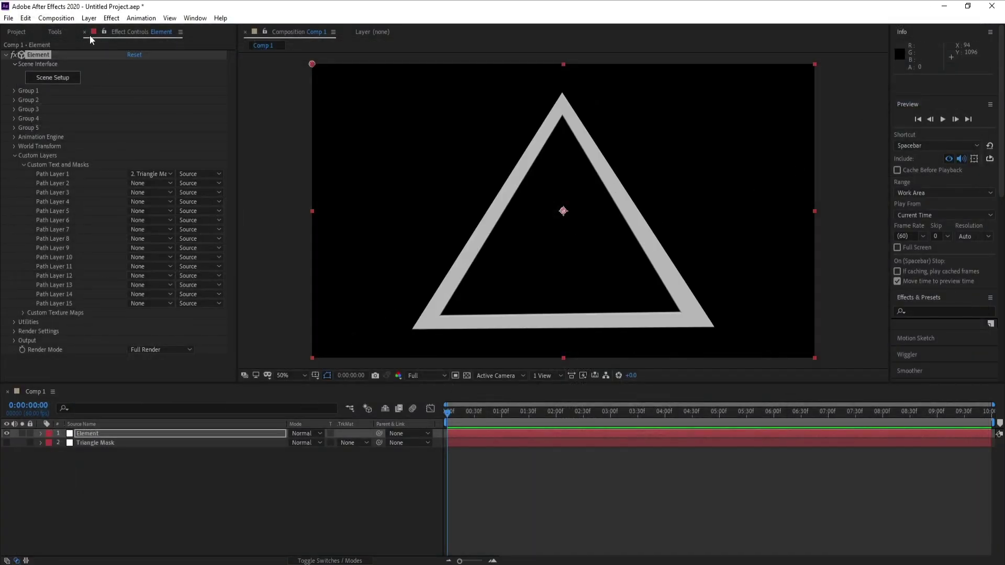
pyautogui.click(88, 17)
pyautogui.moveTo(104, 31)
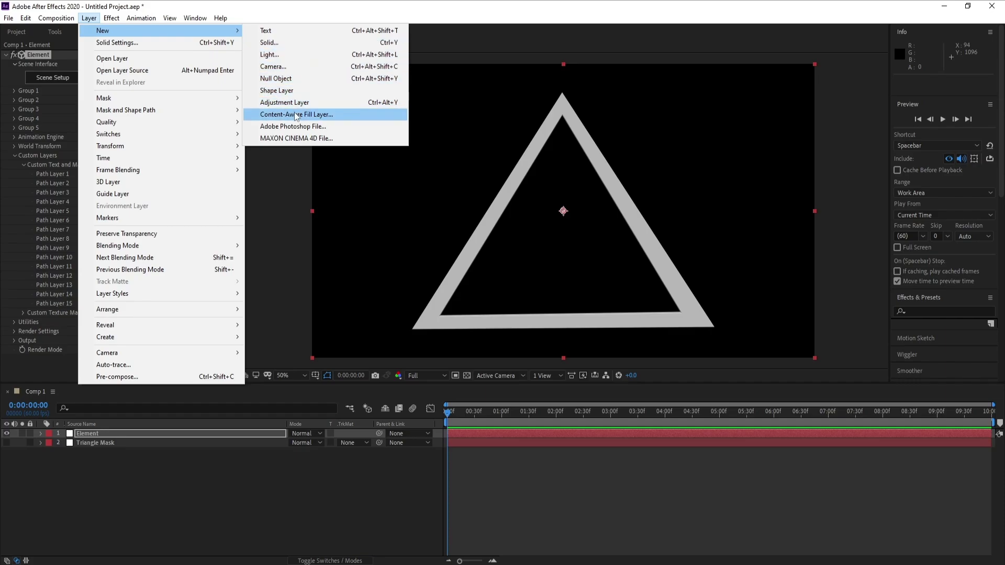
# Add a new camera layer, Camera 1, to the comp
pyautogui.click(275, 67)
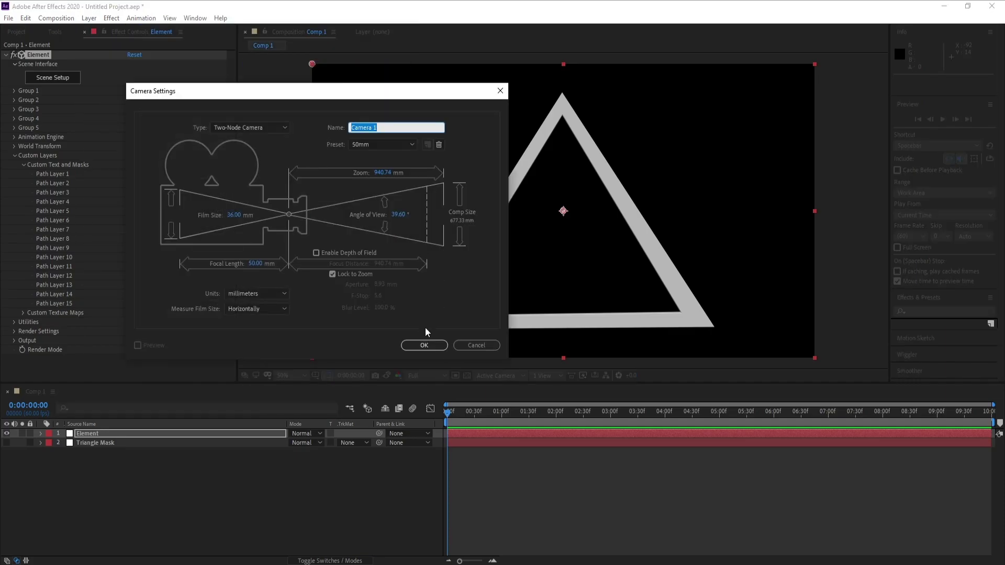
pyautogui.click(424, 345)
pyautogui.click(52, 33)
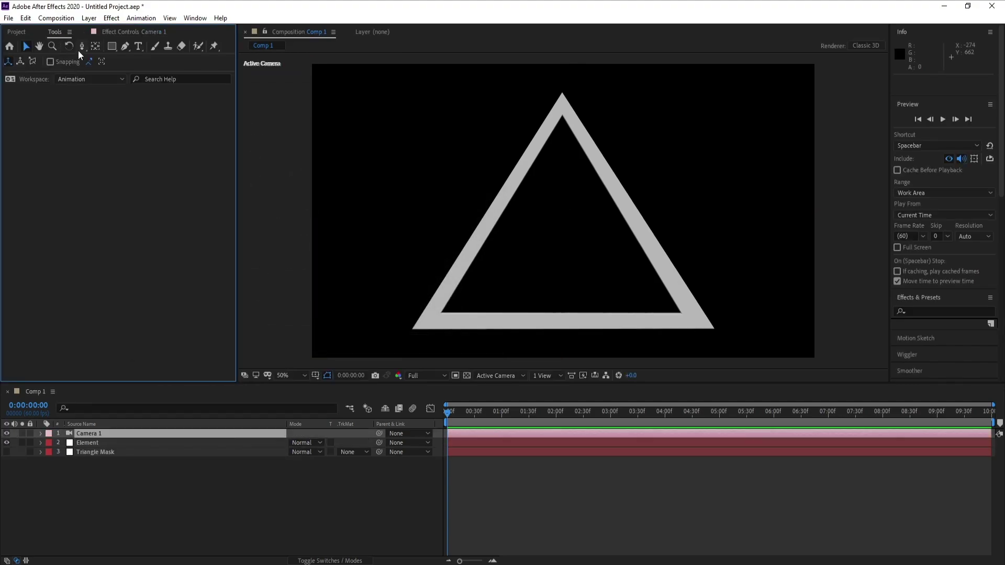
# Orbit the camera around the triangle, then undo the orbit
pyautogui.click(82, 48)
pyautogui.press('c')
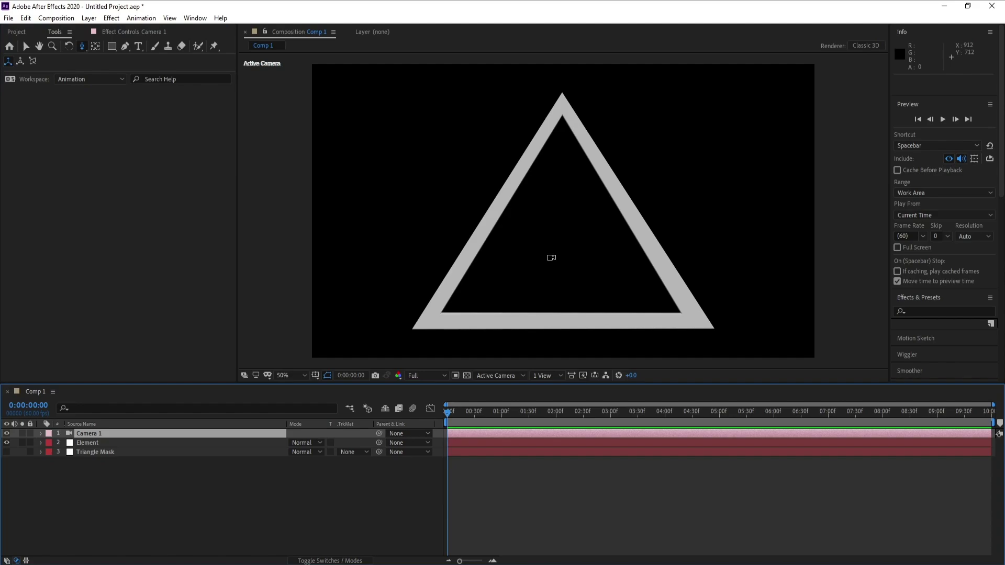
pyautogui.moveTo(551, 258); pyautogui.dragTo(519, 261)
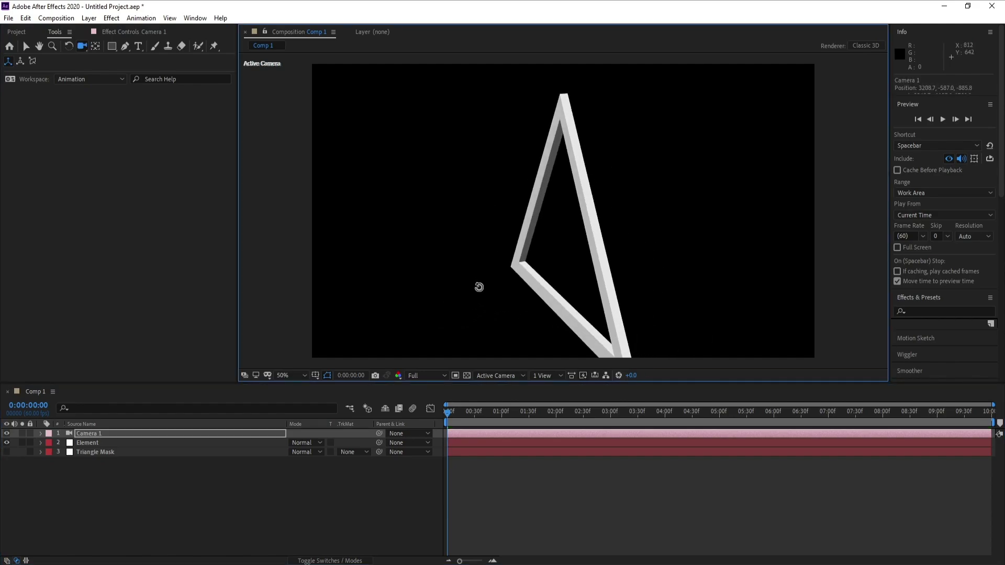
pyautogui.moveTo(479, 286)
pyautogui.mouseDown()
pyautogui.moveTo(583, 292)
pyautogui.moveTo(563, 280)
pyautogui.moveTo(577, 235)
pyautogui.mouseUp()
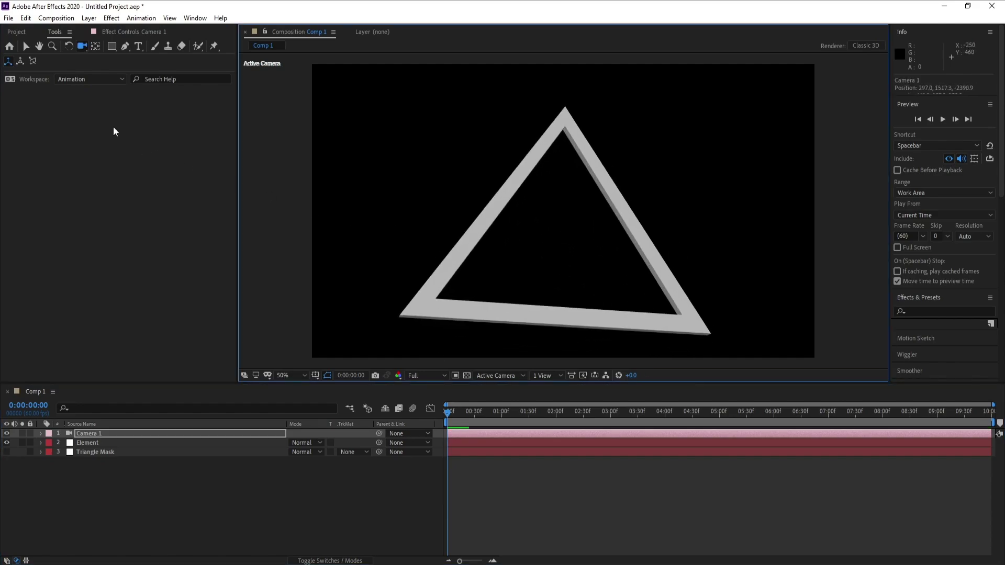
pyautogui.click(25, 18)
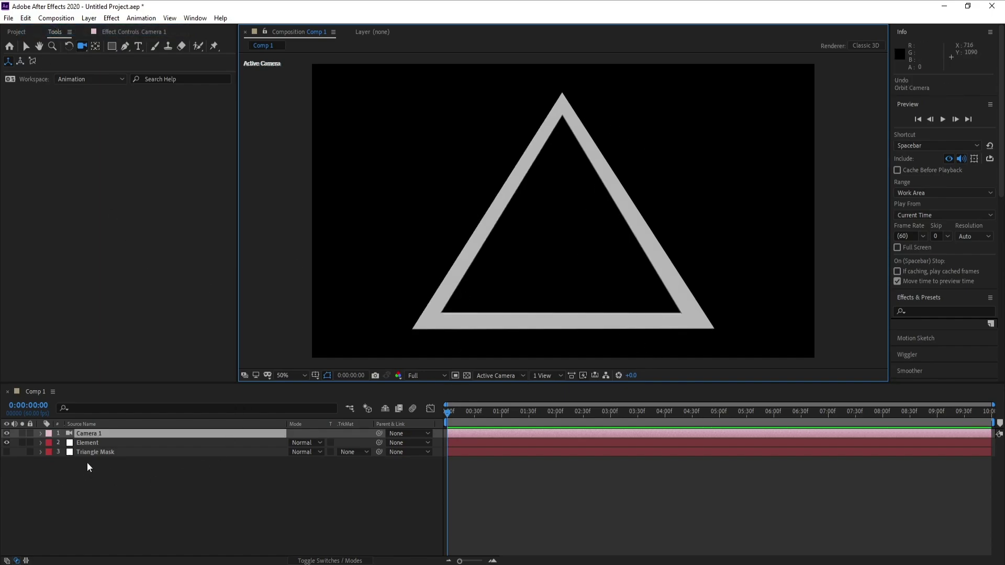
# Duplicate Triangle Mask and pre-compose the copy as a new composition named Texture
pyautogui.click(103, 452)
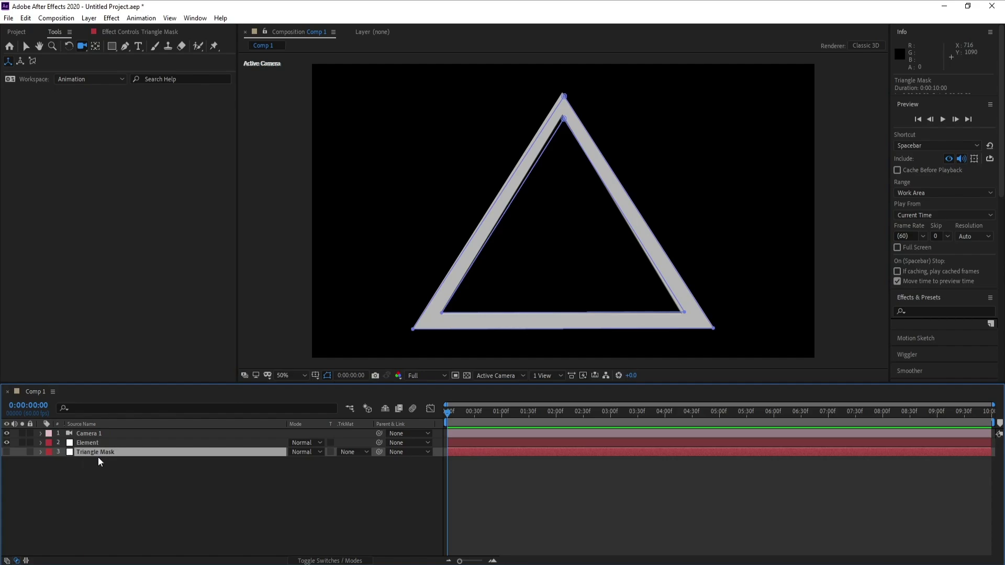
pyautogui.hotkey('ctrl', 'd')
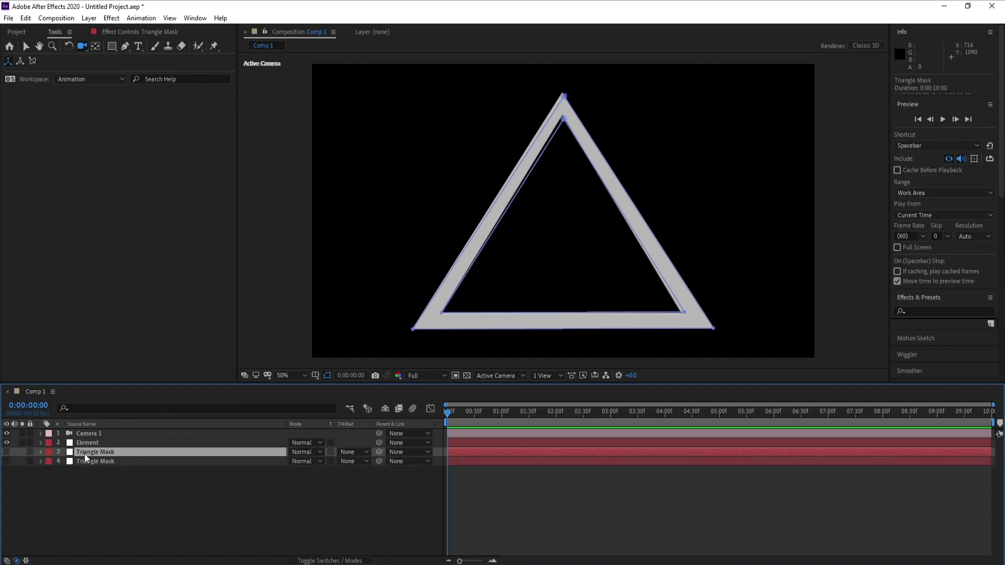
pyautogui.rightClick(99, 451)
pyautogui.click(122, 405)
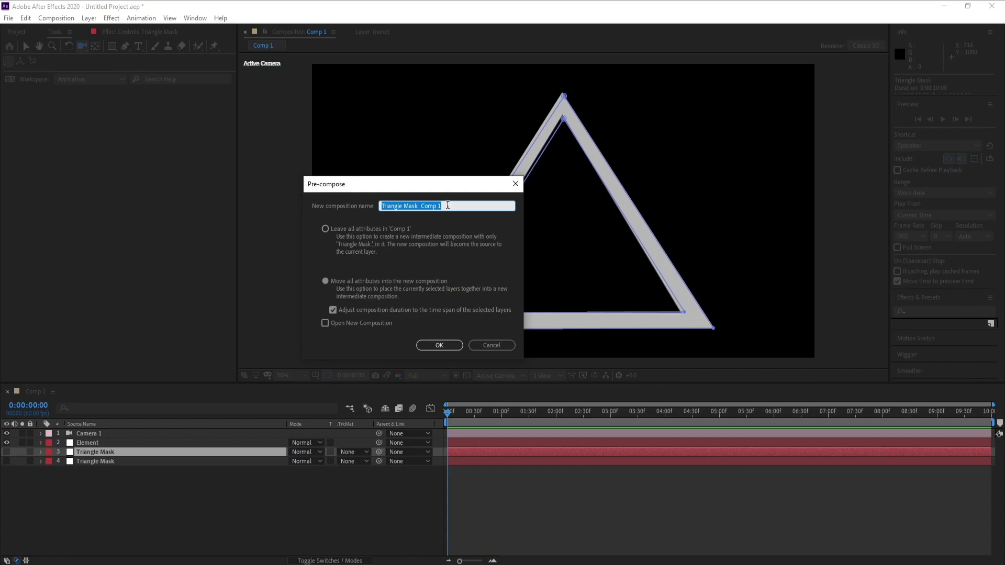
pyautogui.write('Texture')
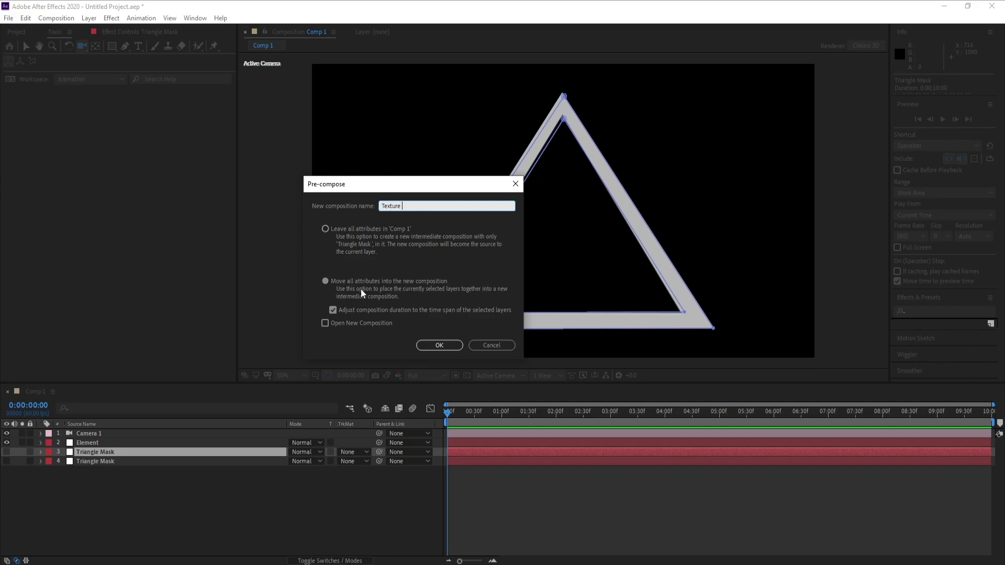
pyautogui.click(436, 346)
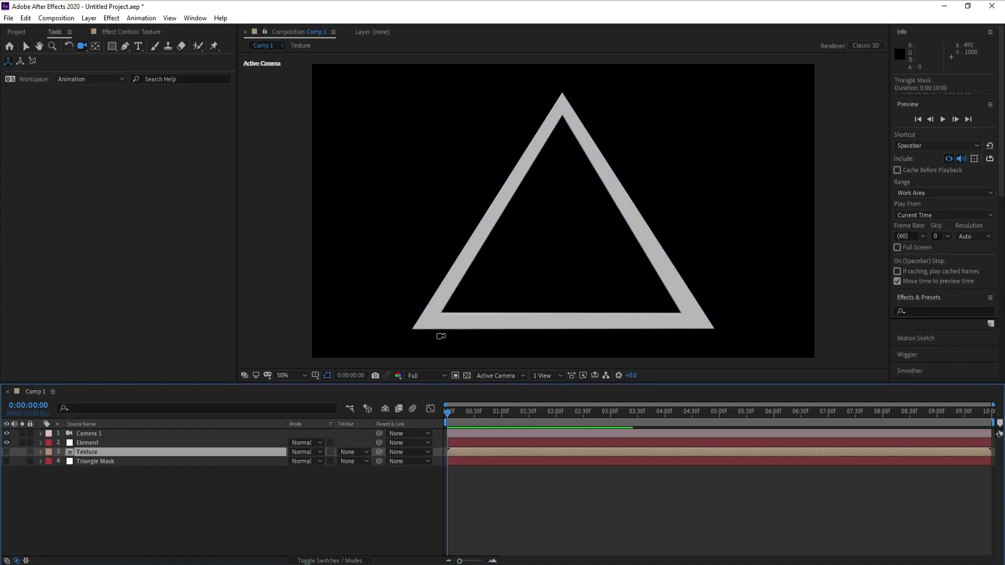
# Set Element's Custom Texture Maps Layer 1 to the 3. Texture comp
pyautogui.click(90, 444)
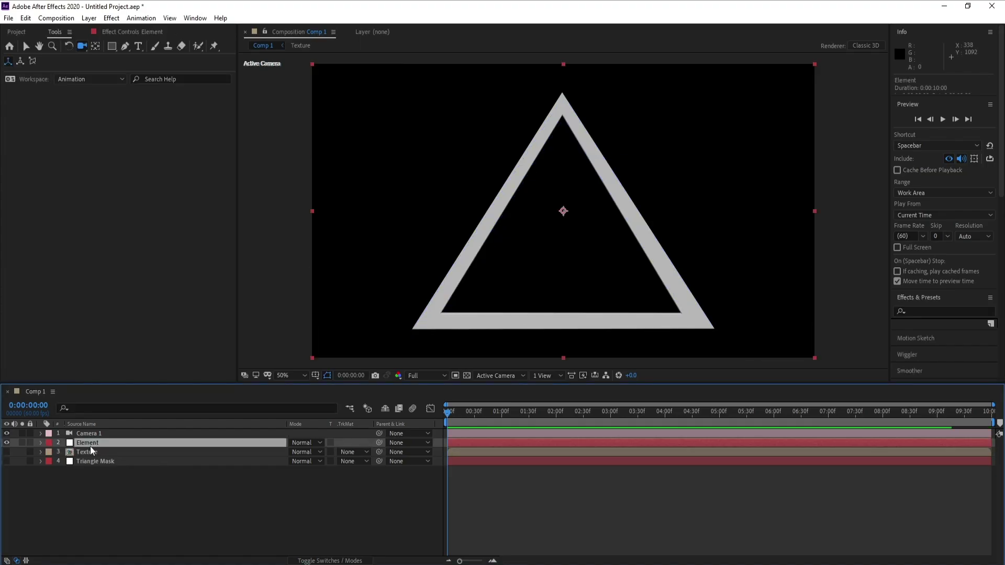
pyautogui.click(128, 30)
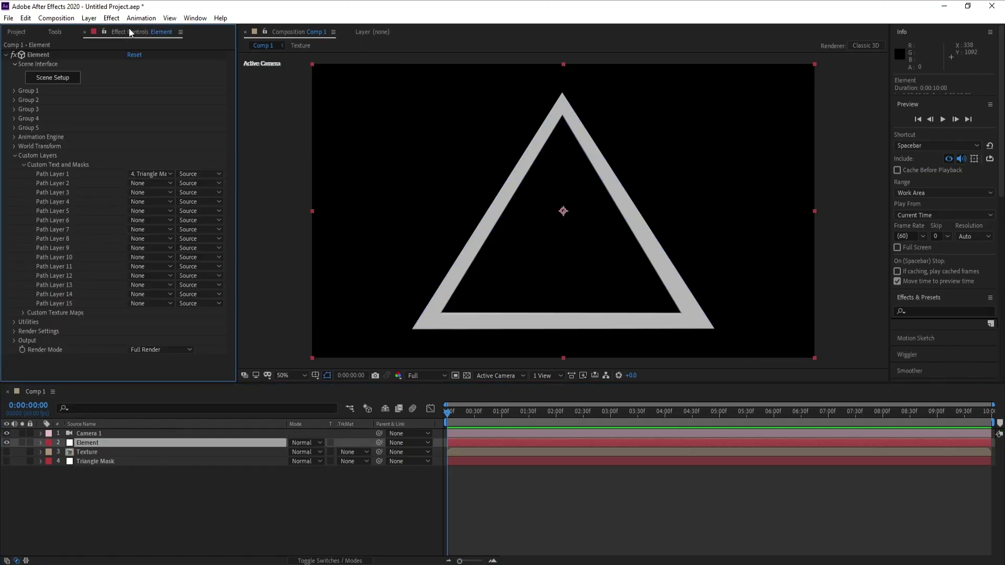
pyautogui.click(22, 166)
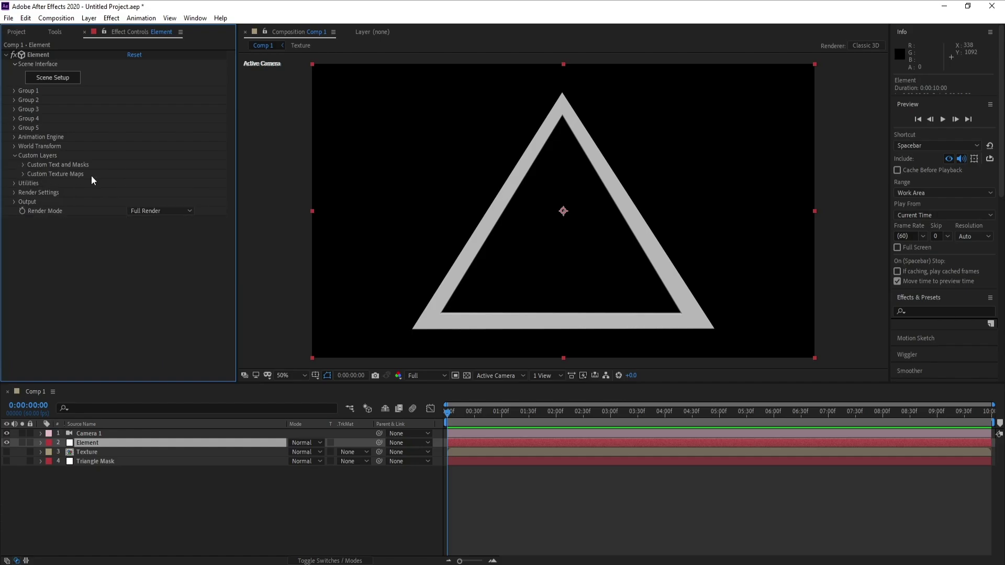
pyautogui.click(24, 174)
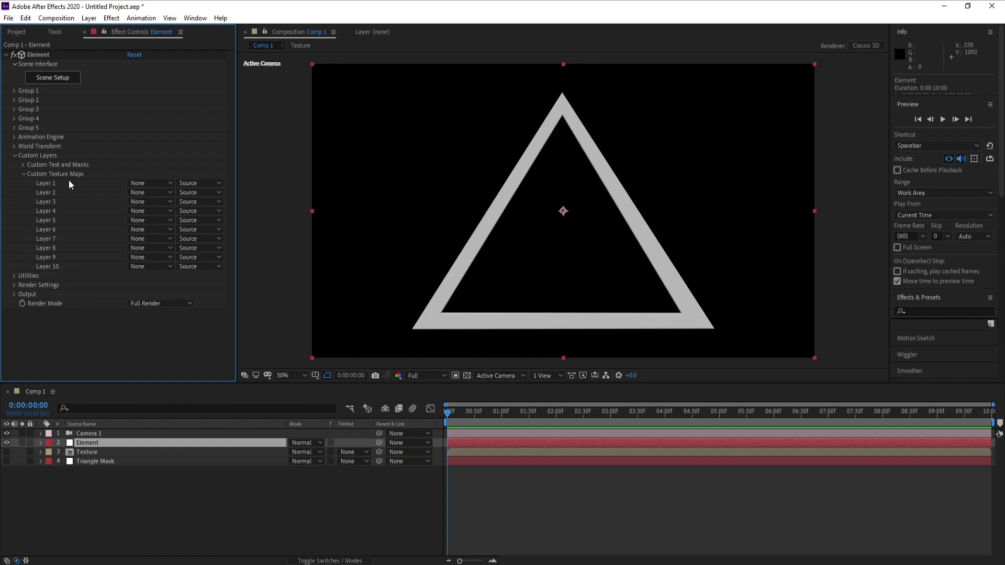
pyautogui.click(149, 184)
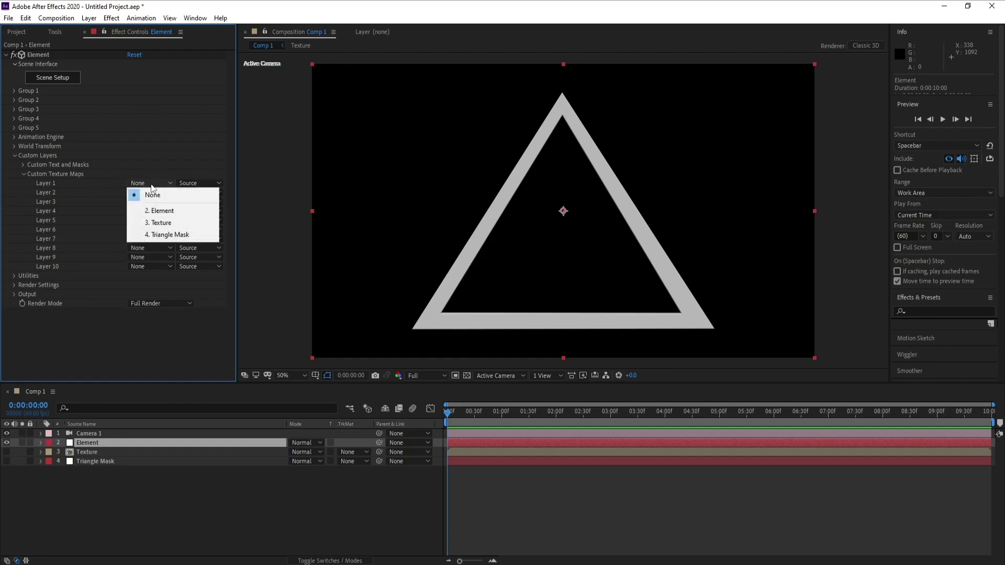
pyautogui.click(173, 226)
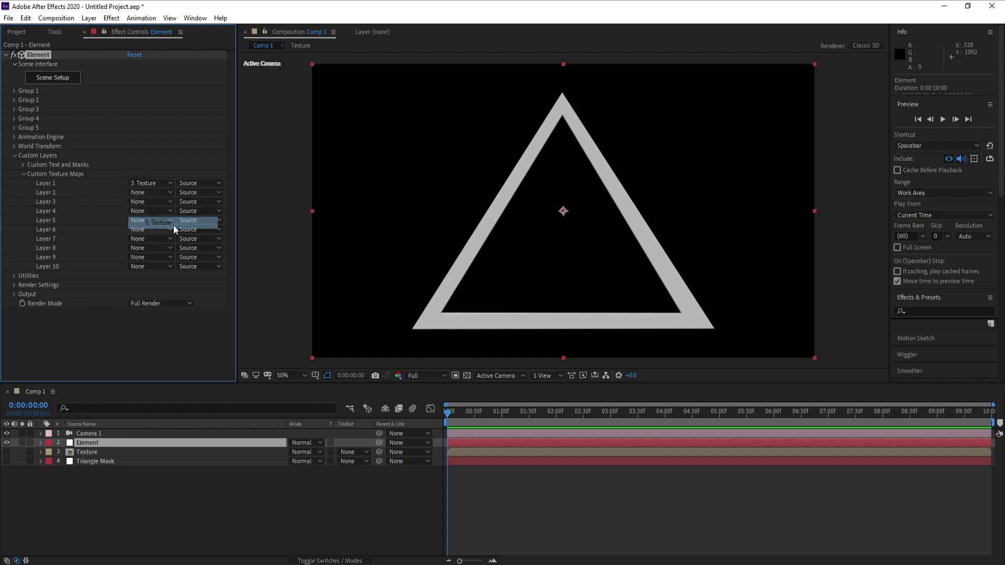
# Open Scene Setup and select the Extrusion Model's Bevel 1 material
pyautogui.click(51, 81)
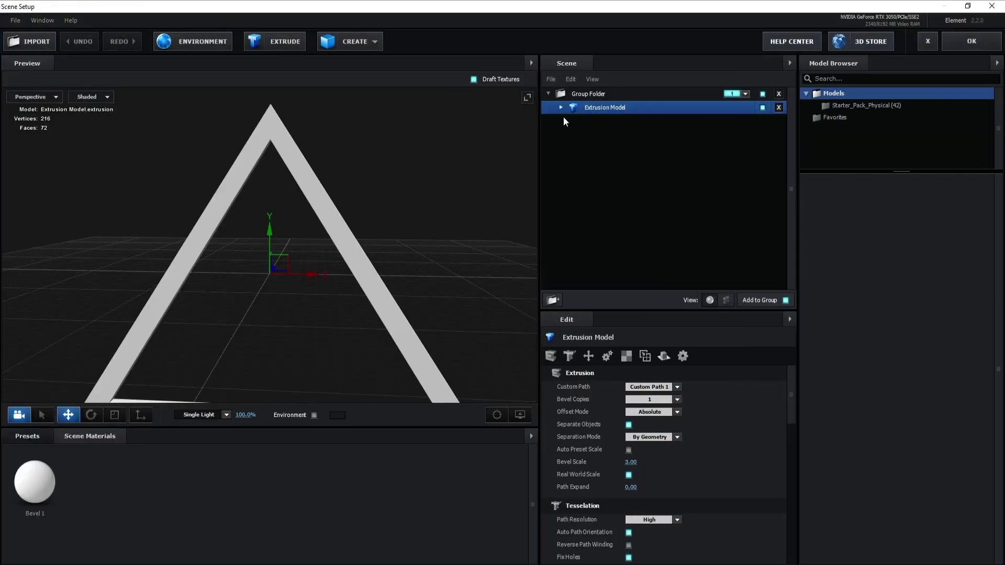
pyautogui.click(561, 108)
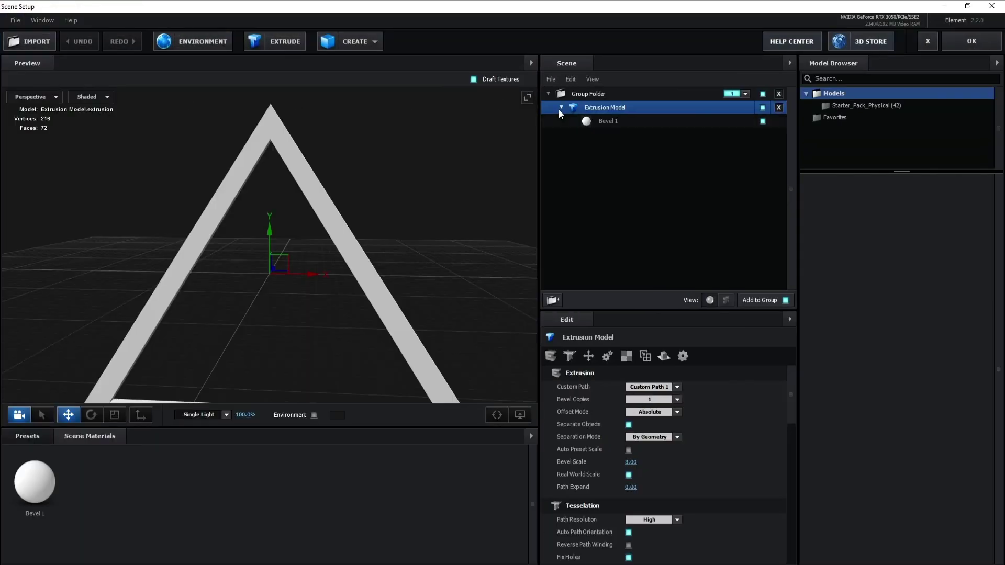
pyautogui.click(614, 122)
pyautogui.click(644, 200)
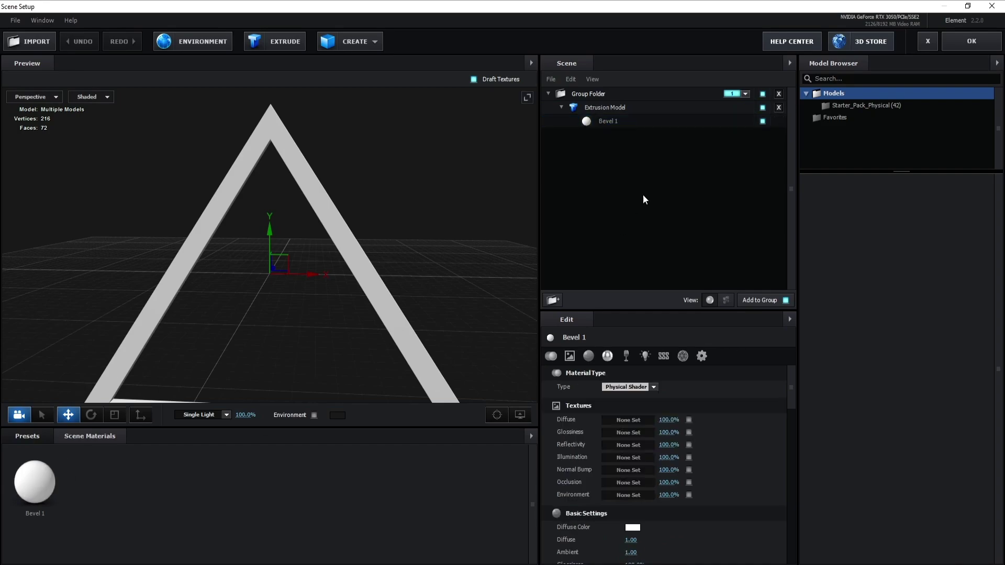
pyautogui.click(620, 126)
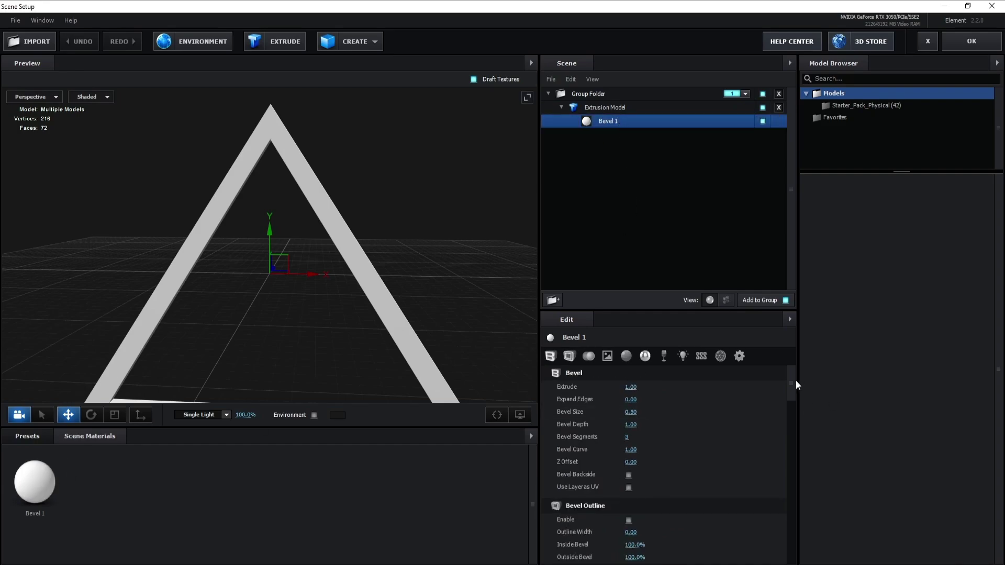
pyautogui.moveTo(795, 380); pyautogui.dragTo(799, 411)
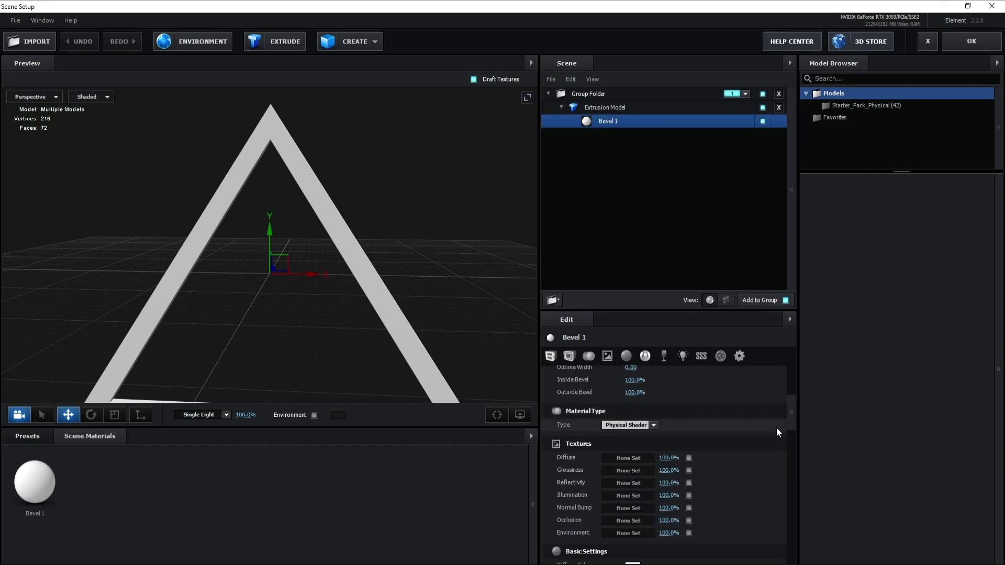
# Set Bevel 1's diffuse texture to Custom Layer 1
pyautogui.click(617, 462)
pyautogui.click(625, 367)
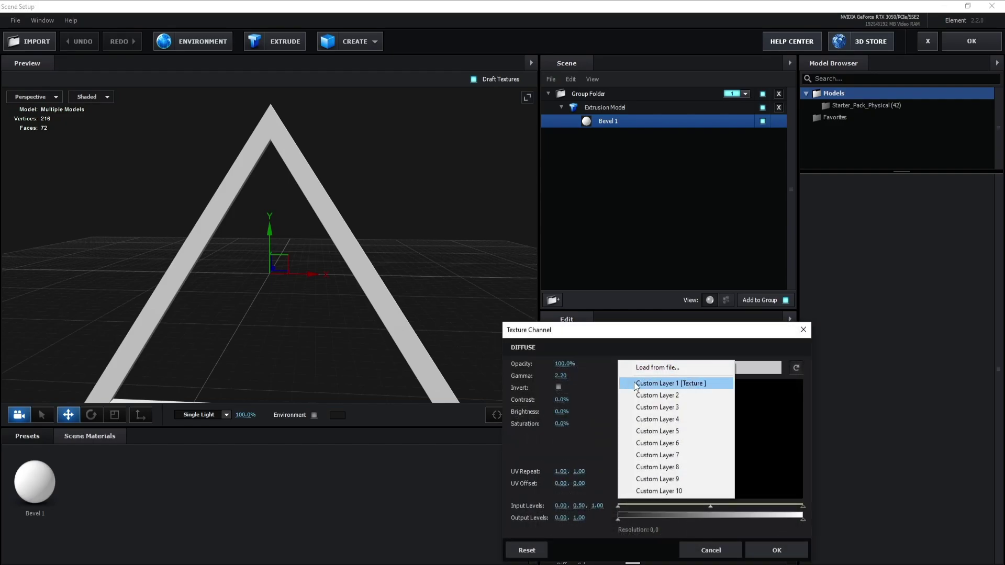
pyautogui.click(666, 384)
pyautogui.click(772, 554)
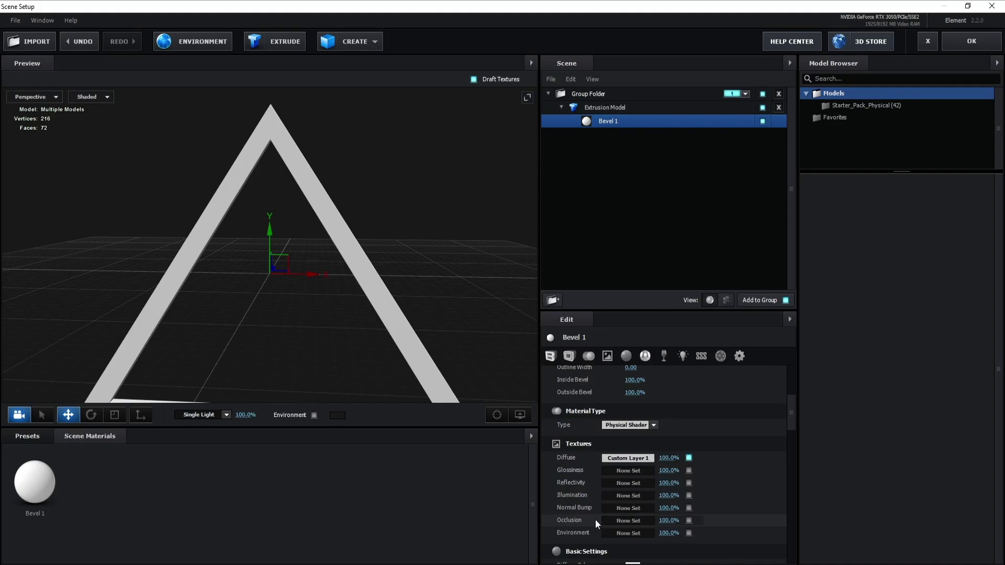
# Set Bevel 1's illumination texture to Custom Layer 1 and close Scene Setup
pyautogui.click(618, 499)
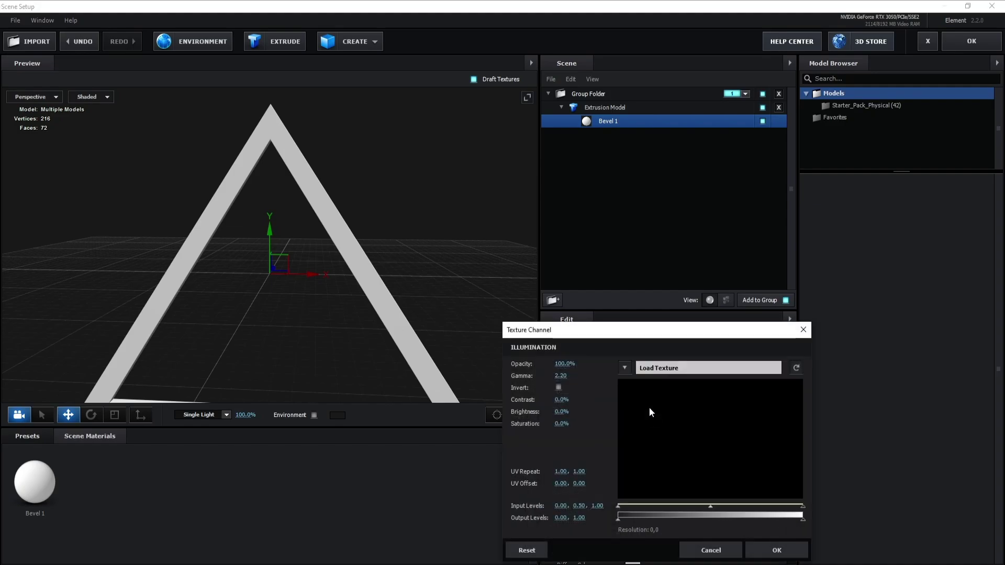
pyautogui.click(626, 371)
pyautogui.click(659, 386)
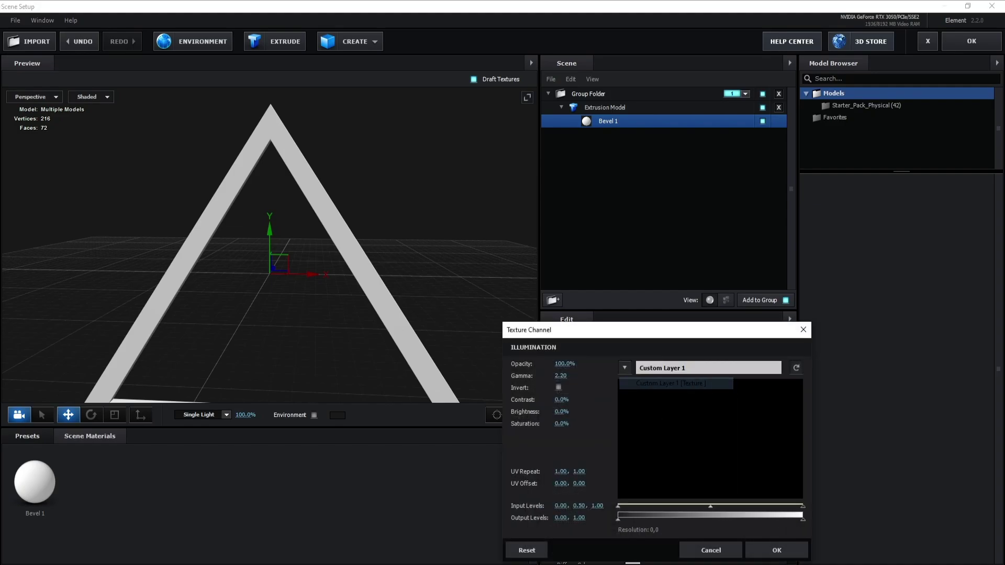
pyautogui.click(774, 553)
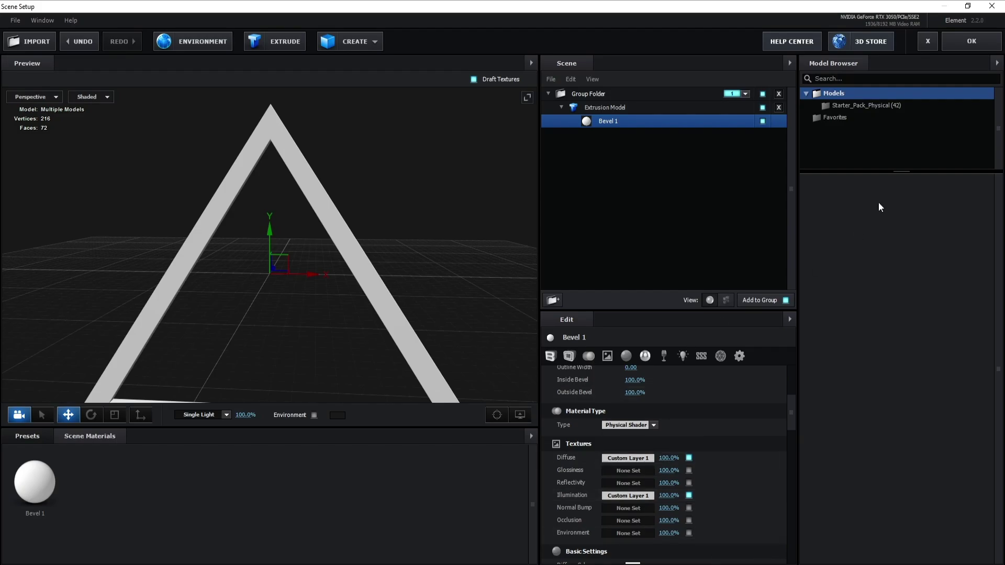
pyautogui.click(955, 49)
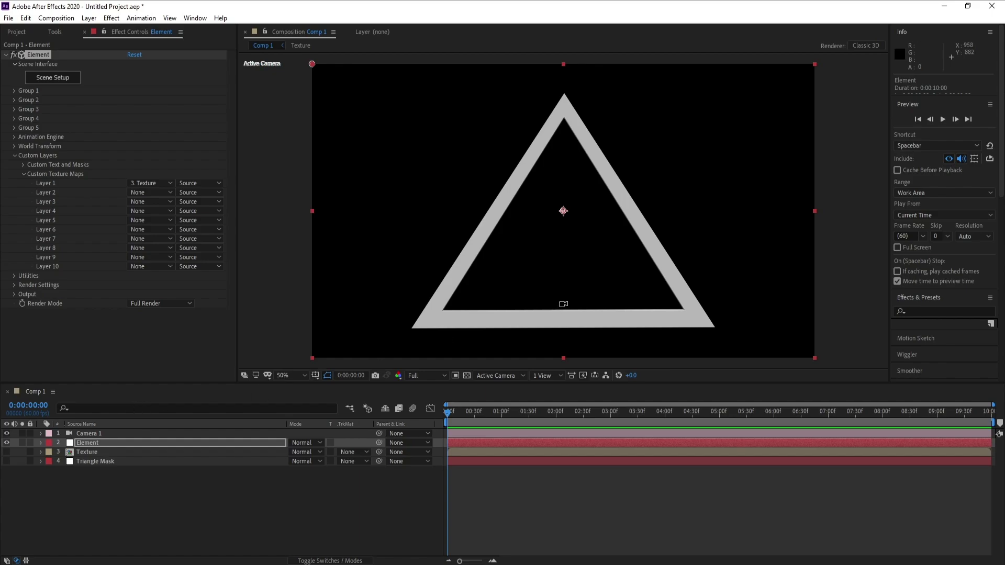
# Import the golden space video and add it to the Texture precomp's timeline
pyautogui.doubleClick(94, 455)
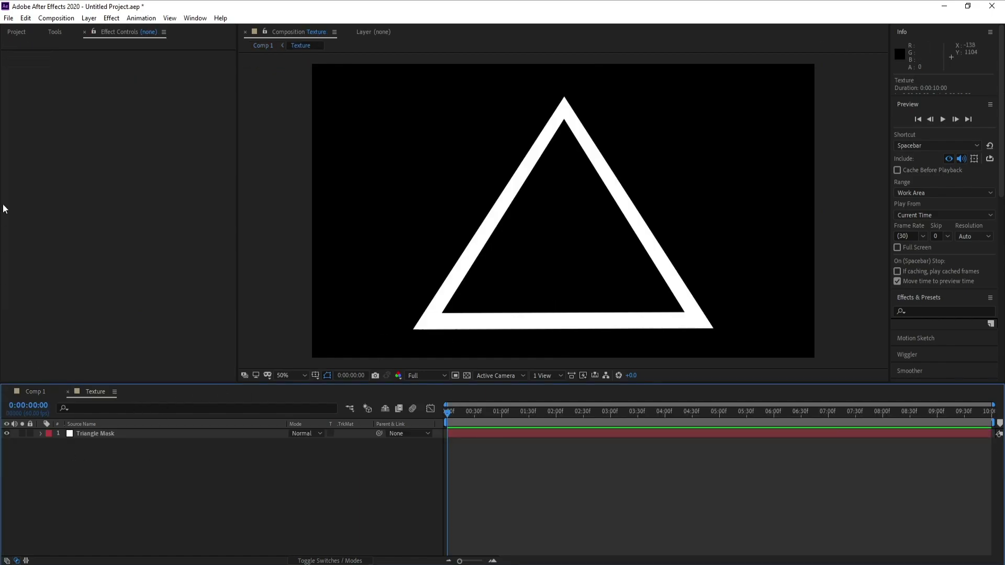
pyautogui.click(9, 17)
pyautogui.click(184, 177)
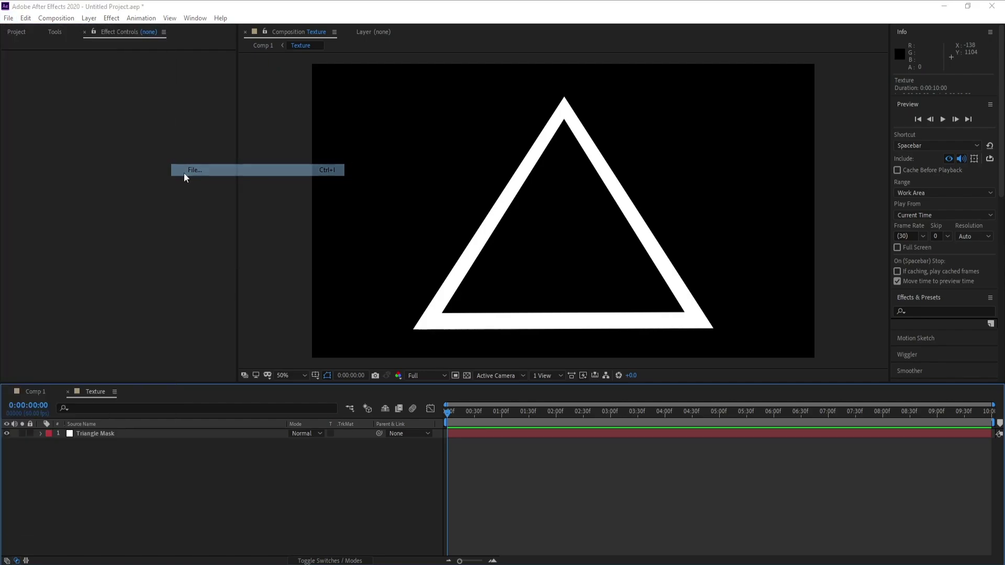
pyautogui.doubleClick(202, 112)
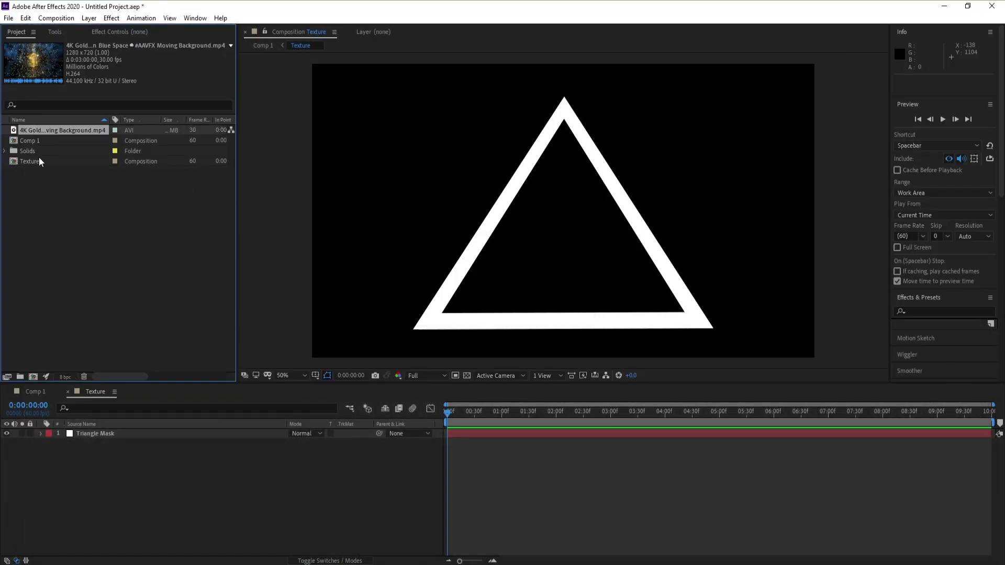
pyautogui.moveTo(36, 132); pyautogui.dragTo(125, 449)
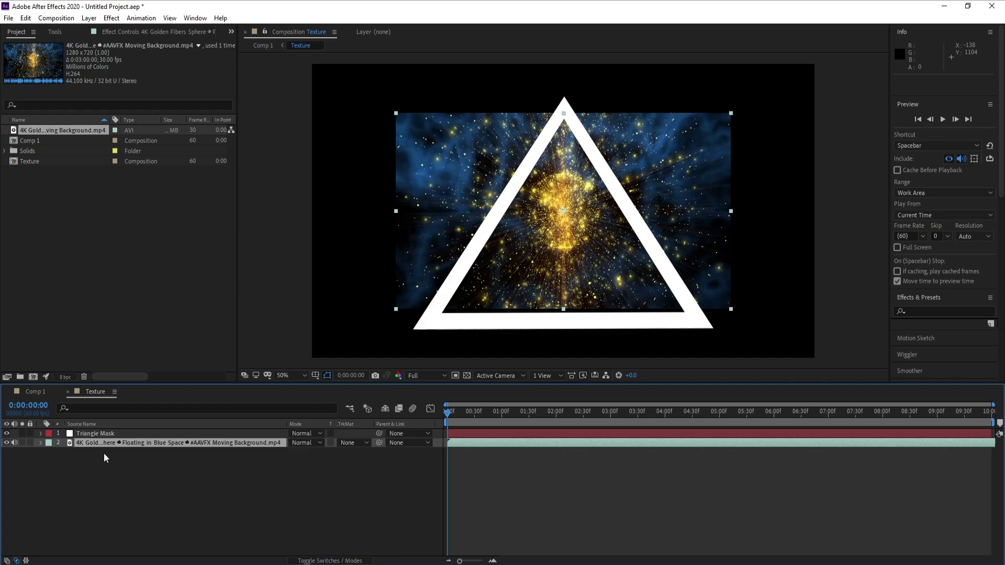
# Scale the video to 145%, hide Triangle Mask, and return to Comp 1
pyautogui.press('s')
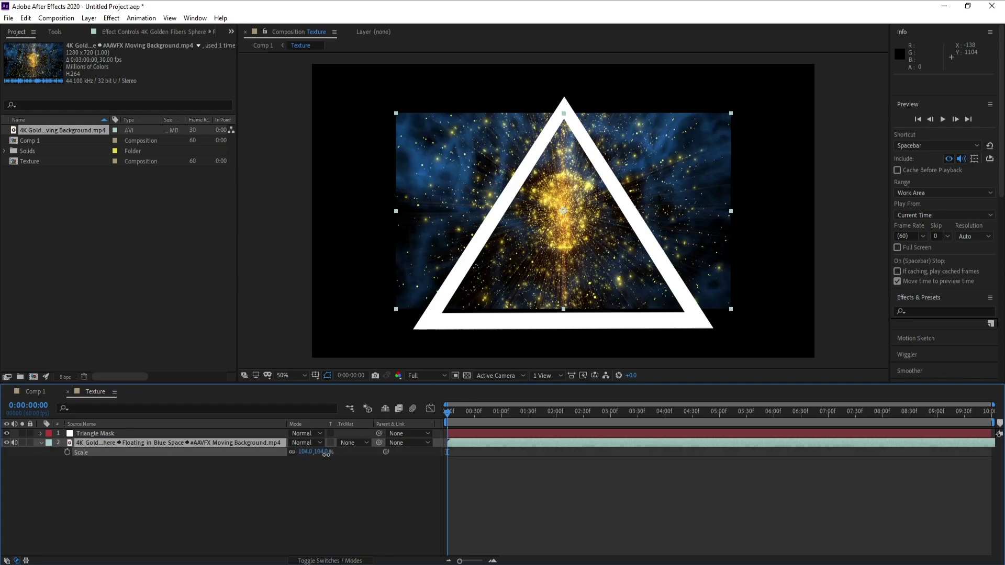
pyautogui.moveTo(311, 454); pyautogui.dragTo(347, 460)
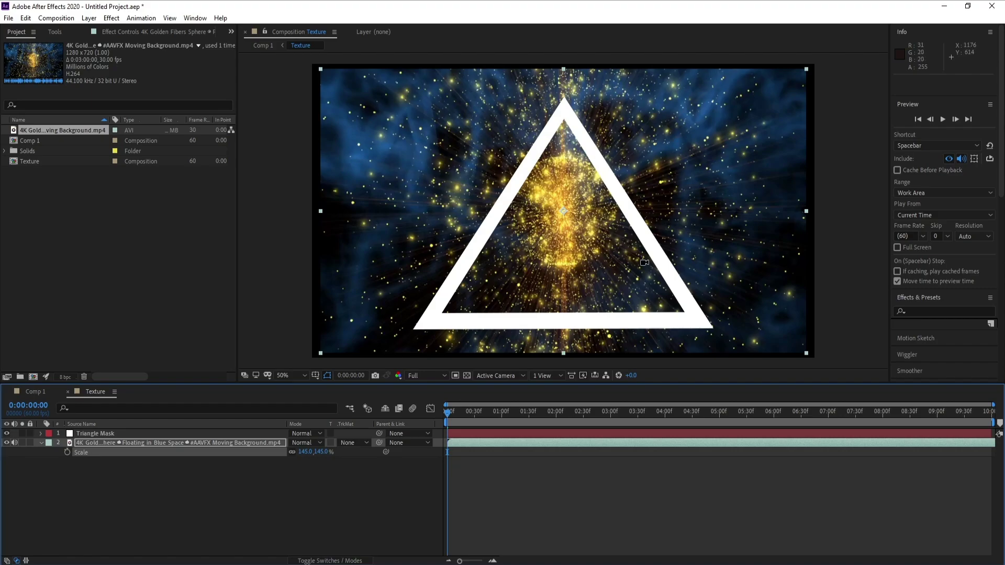
pyautogui.click(7, 434)
pyautogui.click(104, 435)
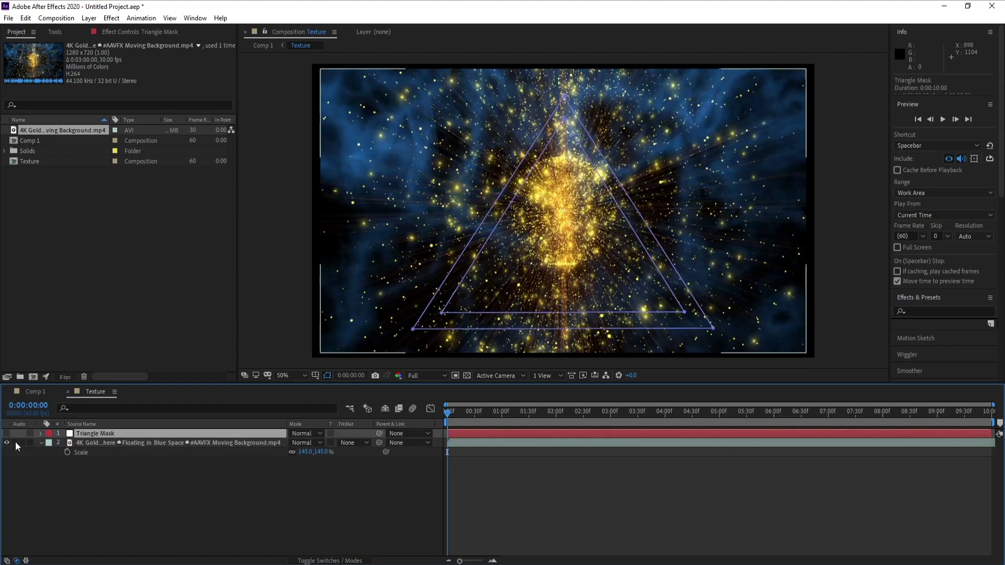
pyautogui.click(37, 394)
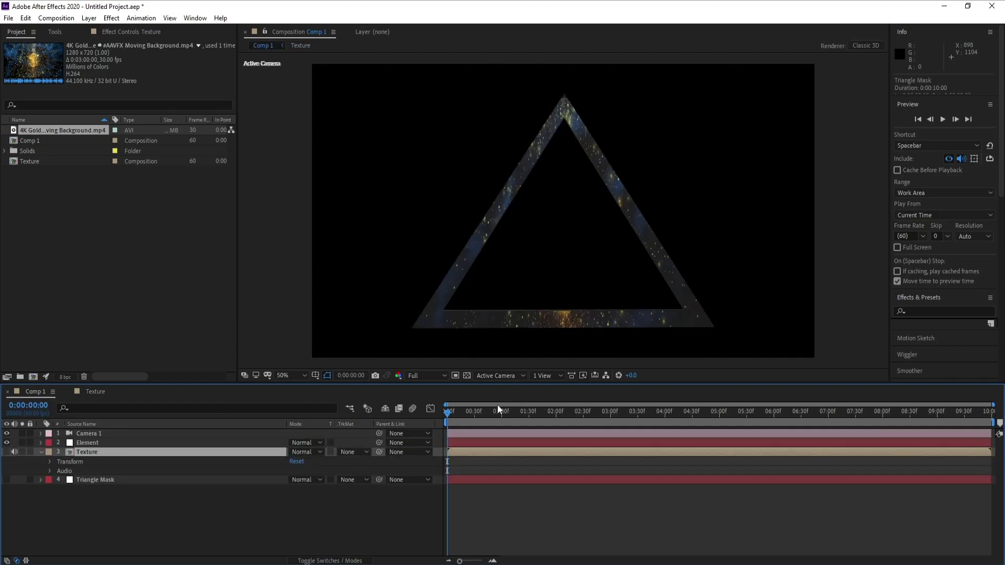
# Preview Comp 1, then open Scene Setup from the Element layer's Effect Controls
pyautogui.press('space')
pyautogui.press('space')
pyautogui.click(86, 441)
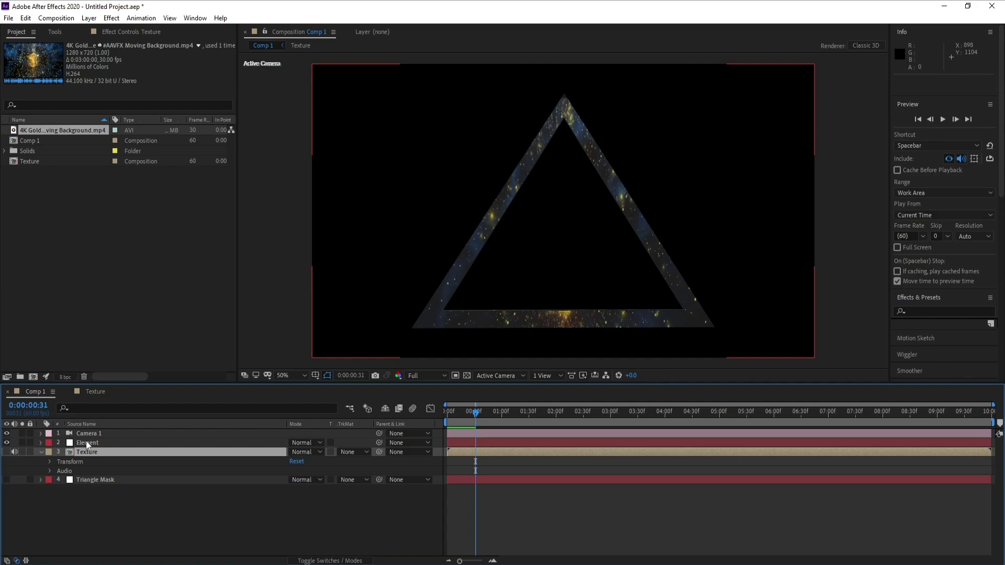
pyautogui.click(137, 31)
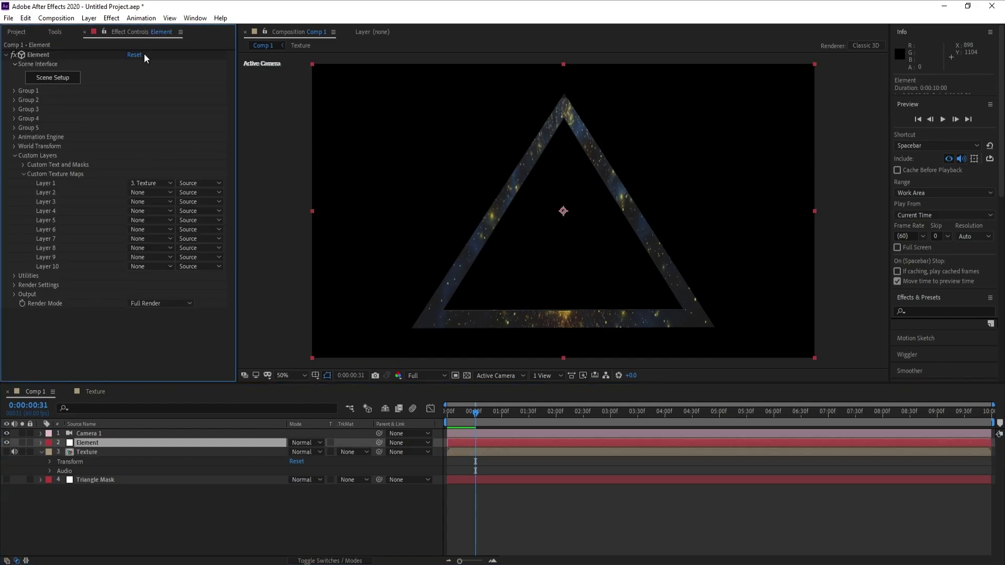
pyautogui.click(59, 84)
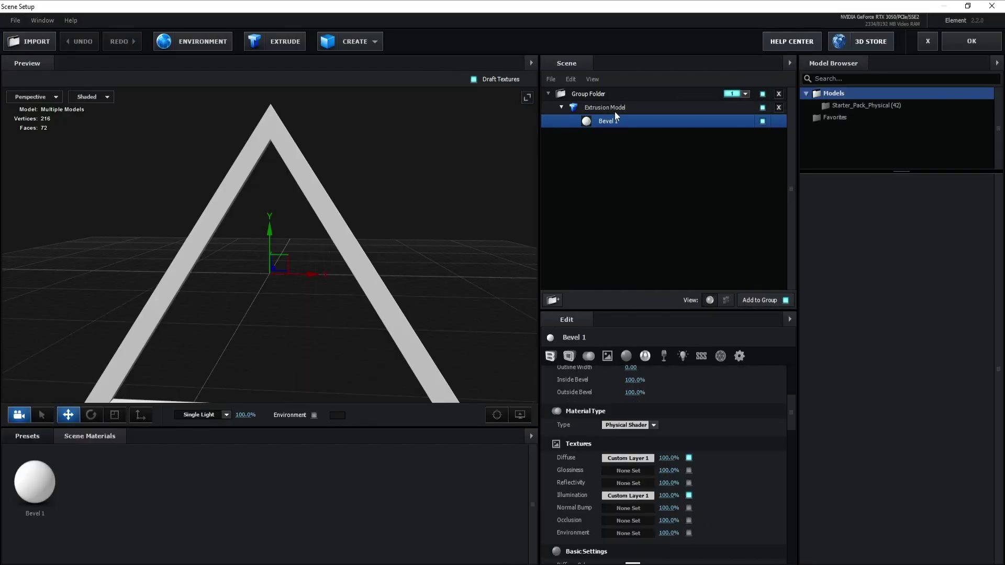
# Change the Extrusion Model's texture mapping from Box to UV, then reselect Bevel 1
pyautogui.click(613, 110)
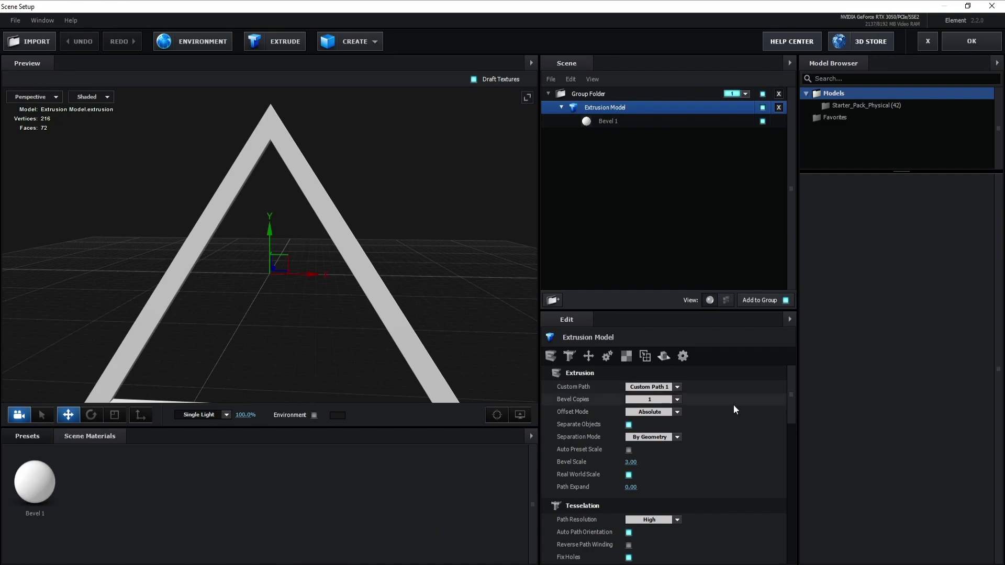
pyautogui.click(624, 358)
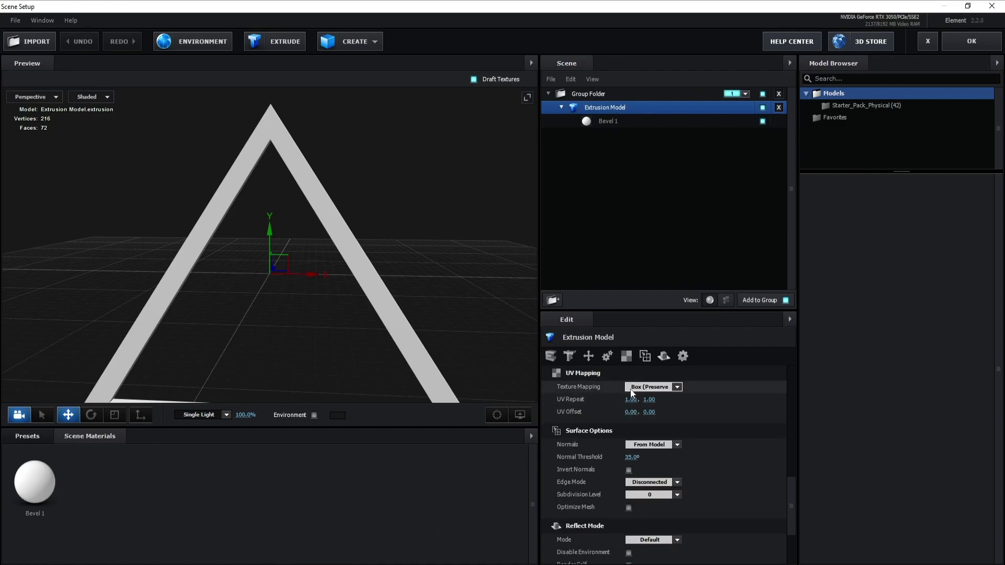
pyautogui.click(674, 389)
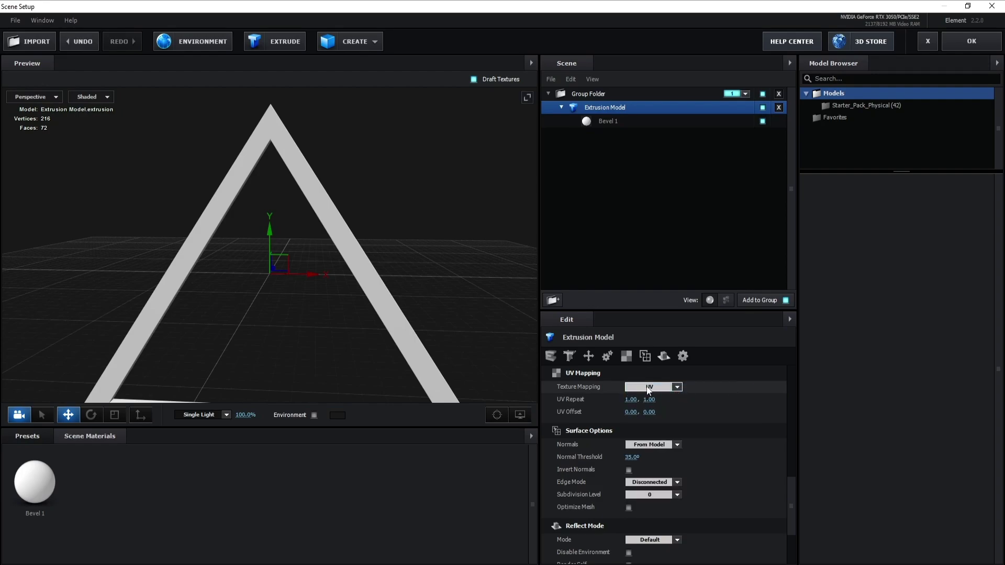
pyautogui.moveTo(791, 508)
pyautogui.mouseDown()
pyautogui.moveTo(790, 533)
pyautogui.moveTo(799, 438)
pyautogui.mouseUp()
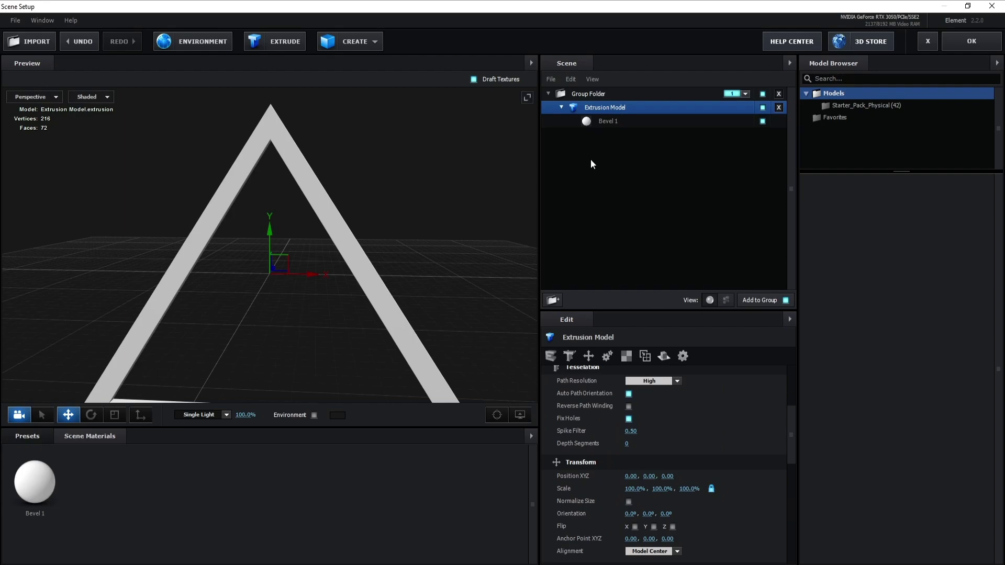
pyautogui.click(608, 123)
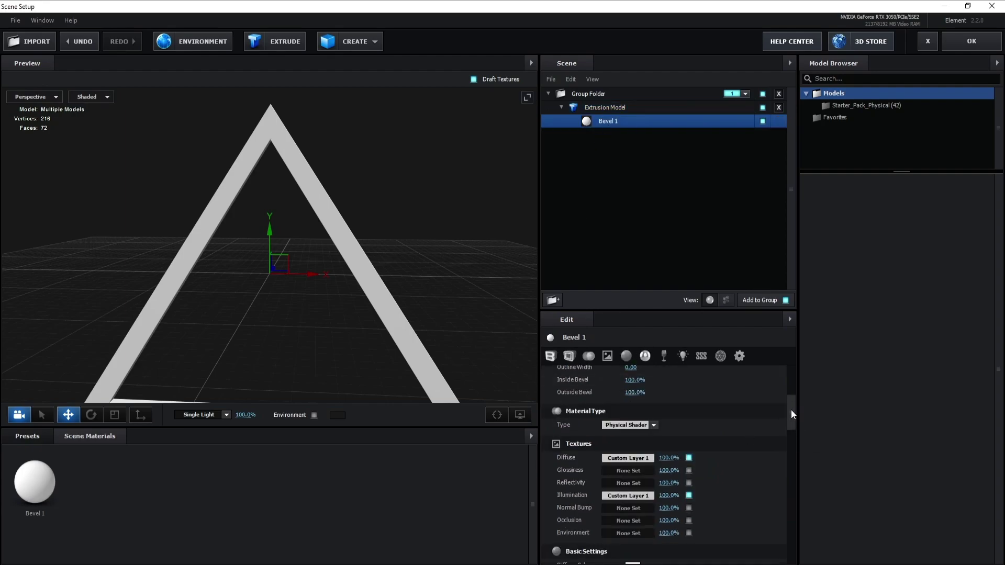
pyautogui.moveTo(791, 409)
pyautogui.mouseDown()
pyautogui.moveTo(788, 373)
pyautogui.moveTo(791, 466)
pyautogui.mouseUp()
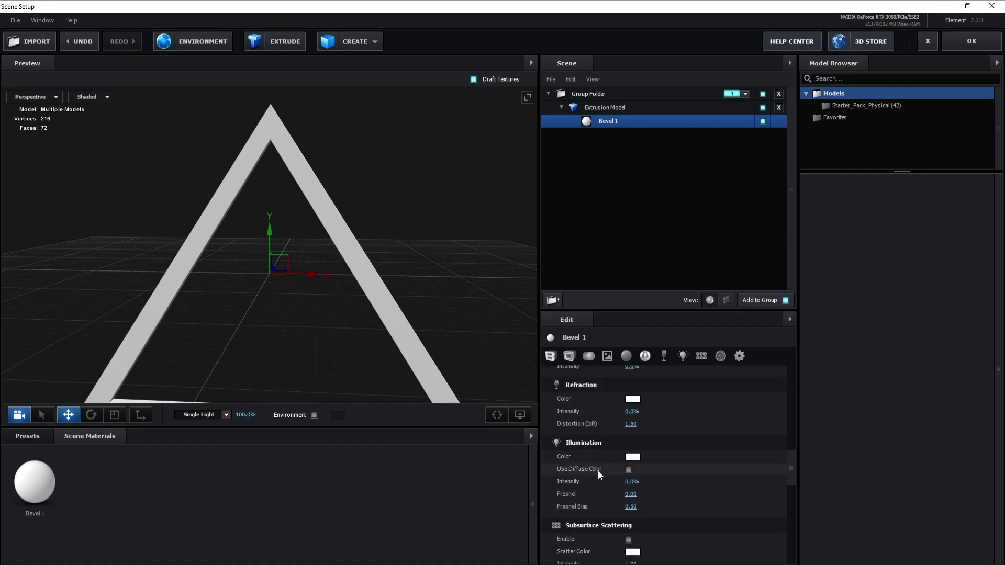
# Enable Use Diffuse Color for Bevel 1's illumination and set intensity to 150%
pyautogui.click(628, 470)
pyautogui.click(629, 483)
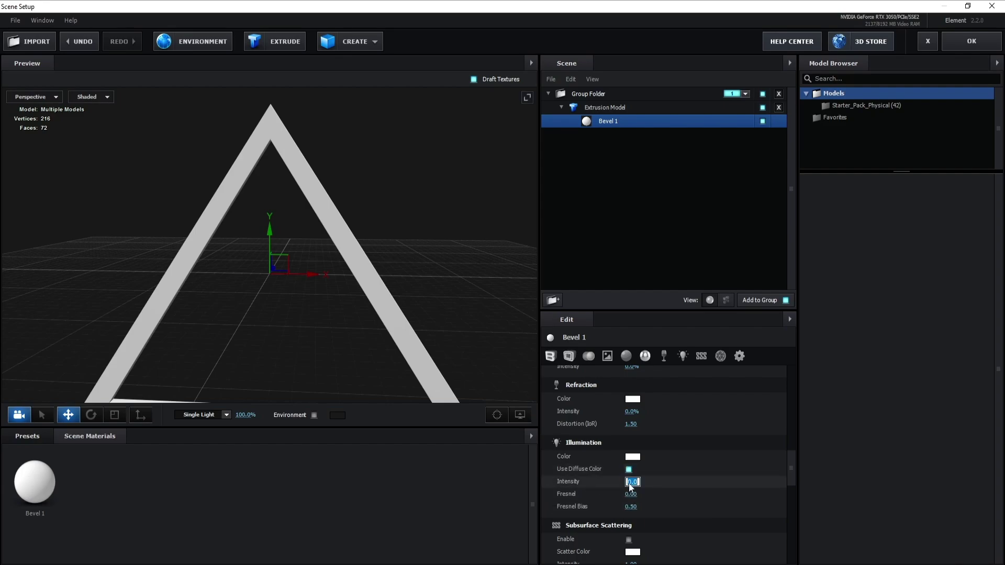
pyautogui.write('150')
pyautogui.press('Return')
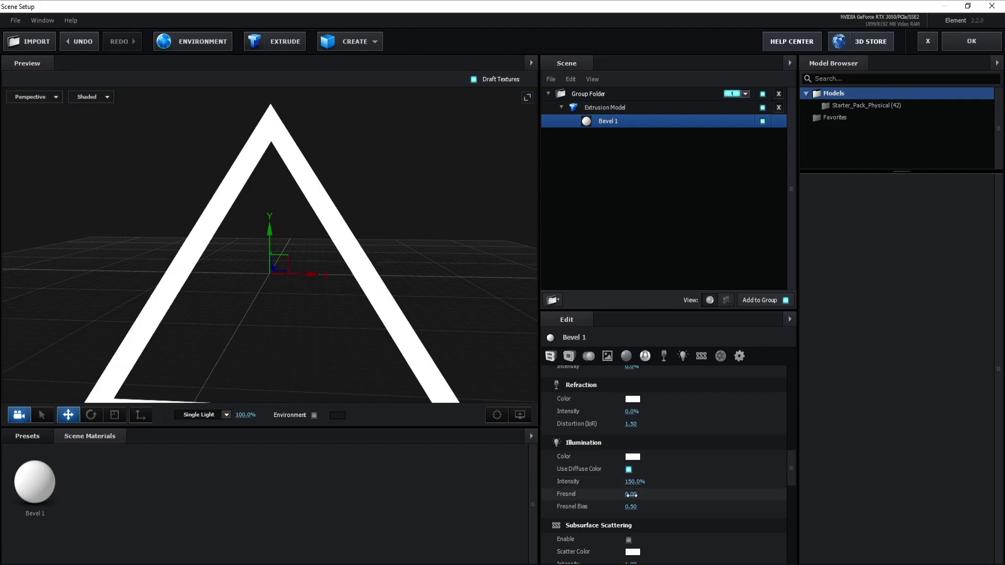
# Apply the scene, preview Comp 1 from frame 0, and reopen Scene Setup
pyautogui.click(978, 44)
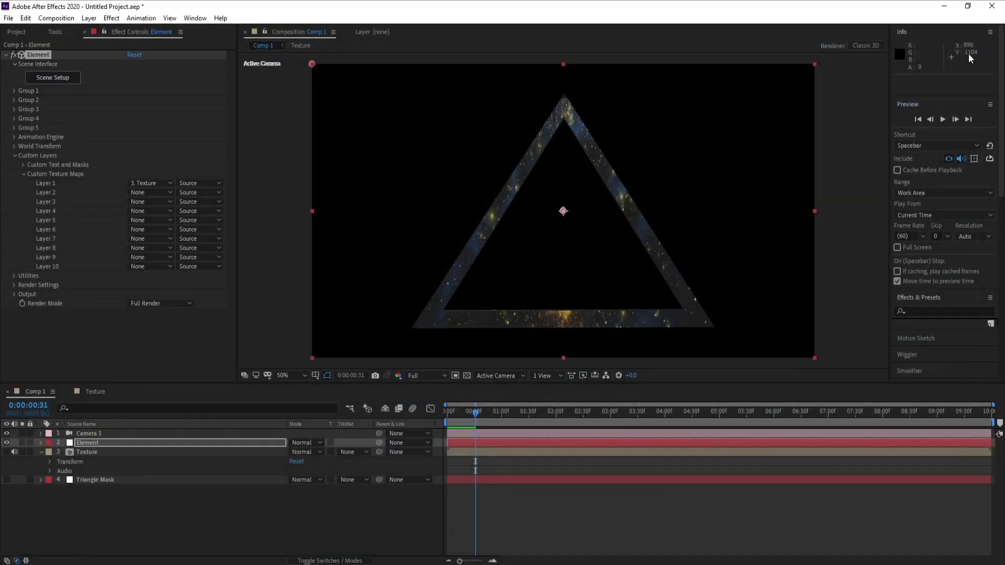
pyautogui.moveTo(481, 422); pyautogui.dragTo(377, 423)
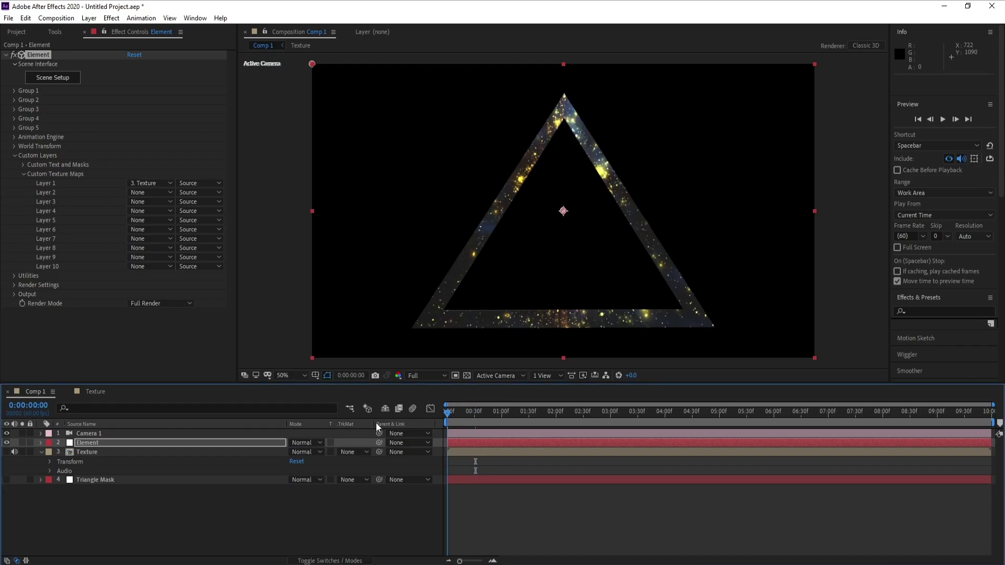
pyautogui.press('space')
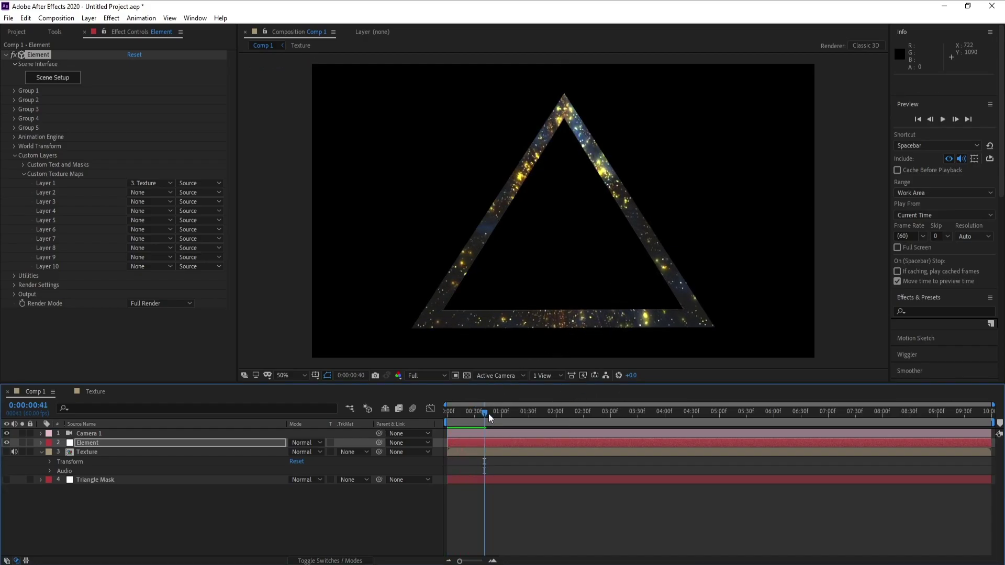
pyautogui.press('space')
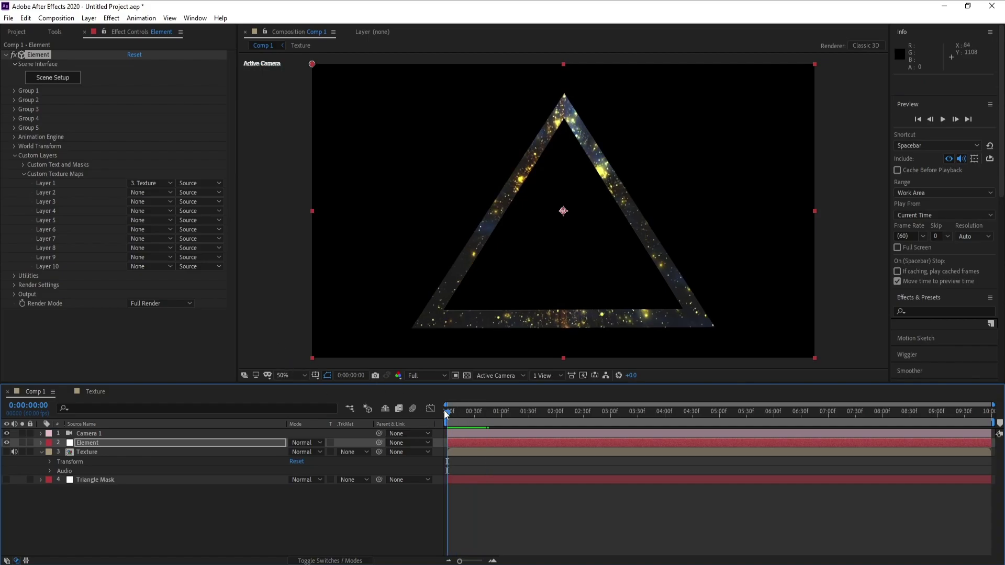
pyautogui.click(60, 82)
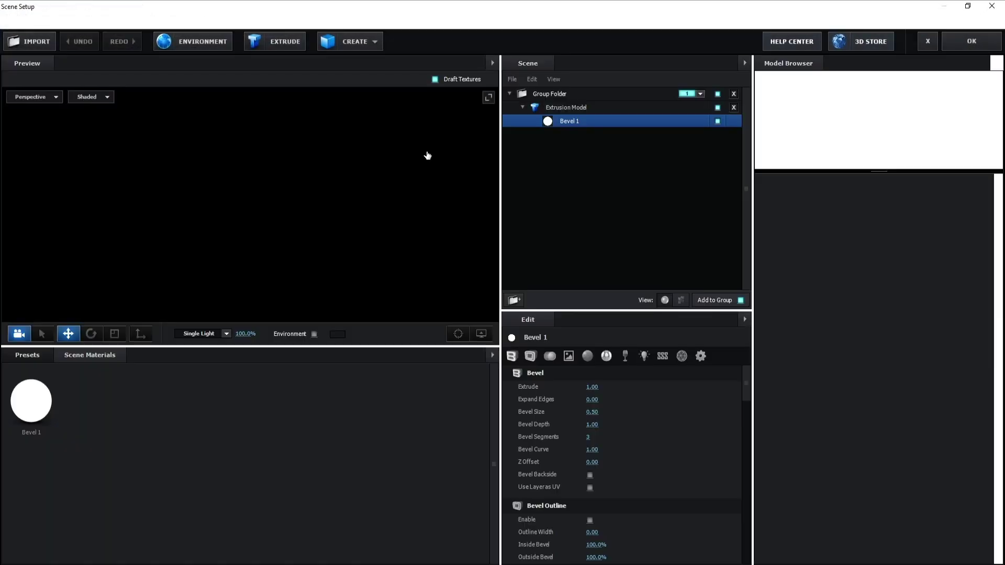
# Add a plane model sized 50 by 50
pyautogui.click(373, 41)
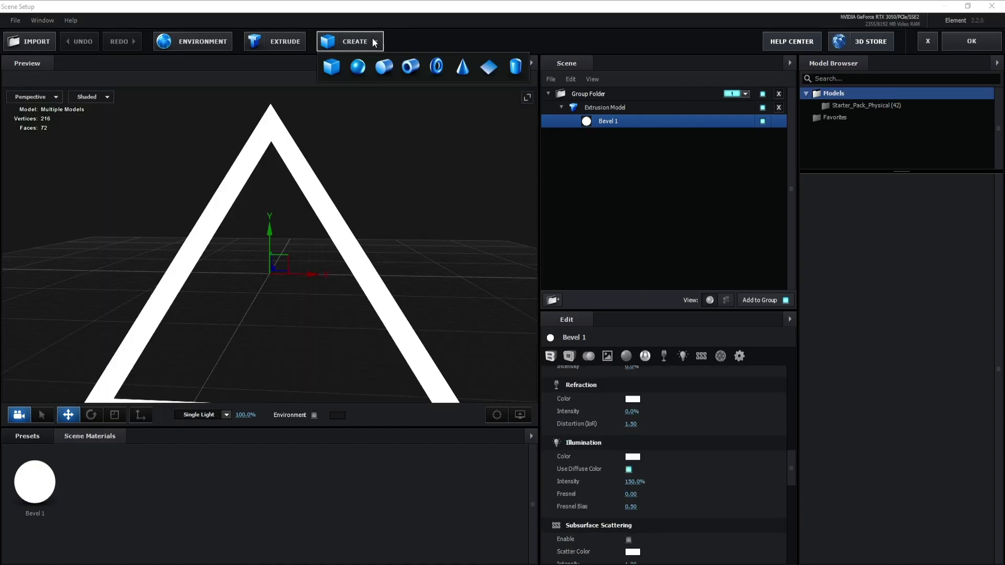
pyautogui.click(490, 68)
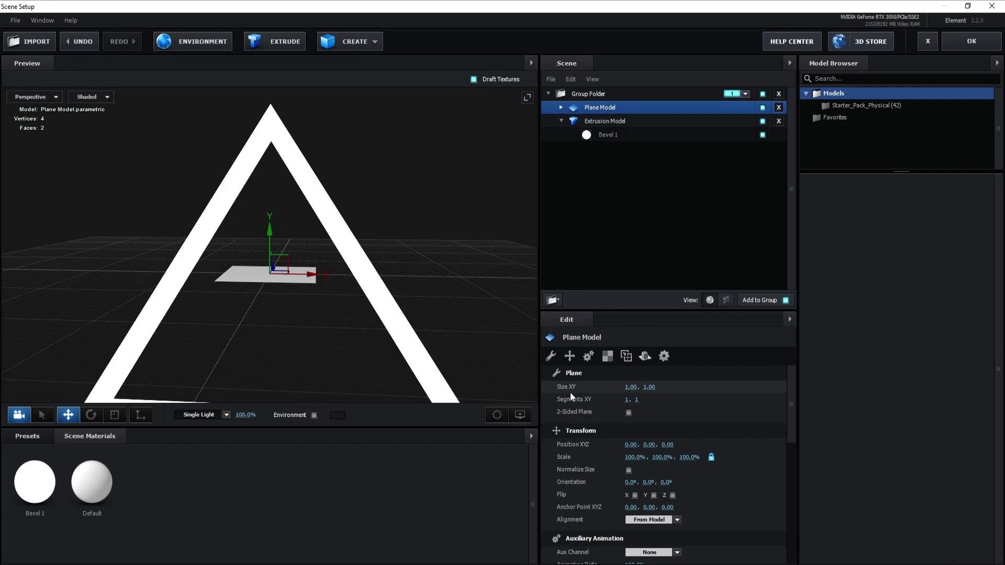
pyautogui.click(629, 388)
pyautogui.write('50')
pyautogui.press('Return')
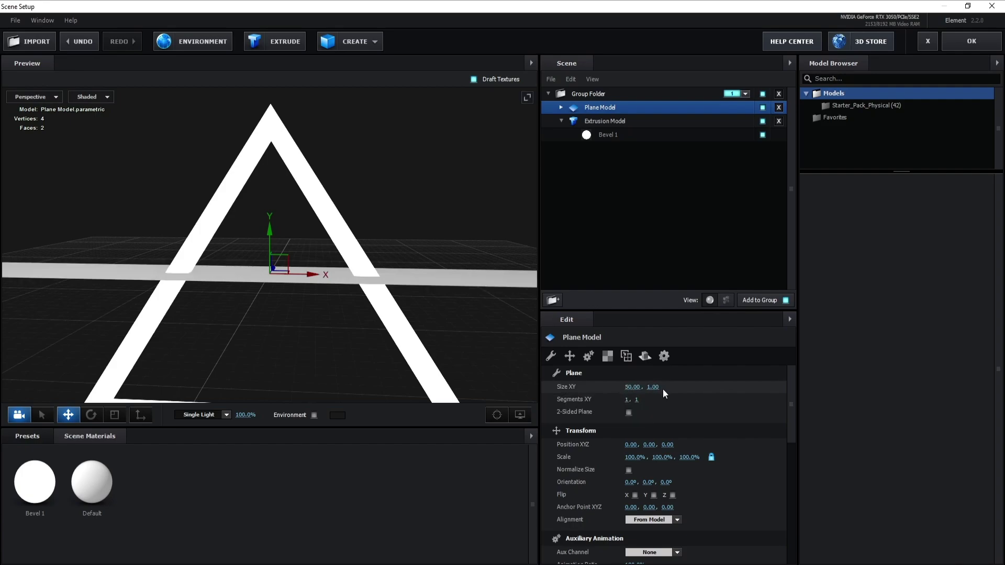
pyautogui.click(656, 388)
pyautogui.write('50')
pyautogui.press('Return')
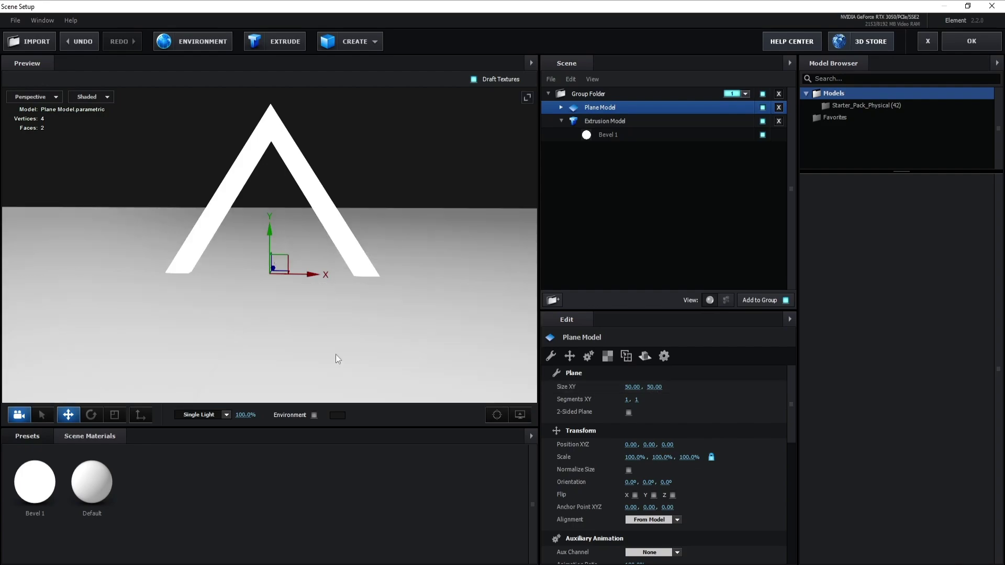
# Lower the plane to Y −2.02 beneath the triangle, orbiting to a front view
pyautogui.moveTo(273, 230); pyautogui.dragTo(309, 339)
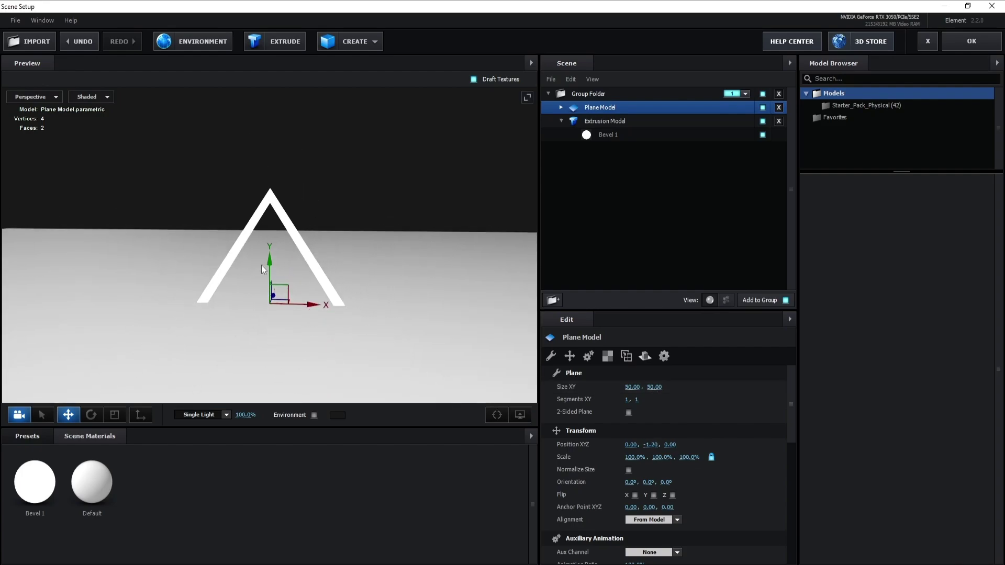
pyautogui.moveTo(269, 259)
pyautogui.mouseDown()
pyautogui.moveTo(278, 311)
pyautogui.moveTo(277, 300)
pyautogui.mouseUp()
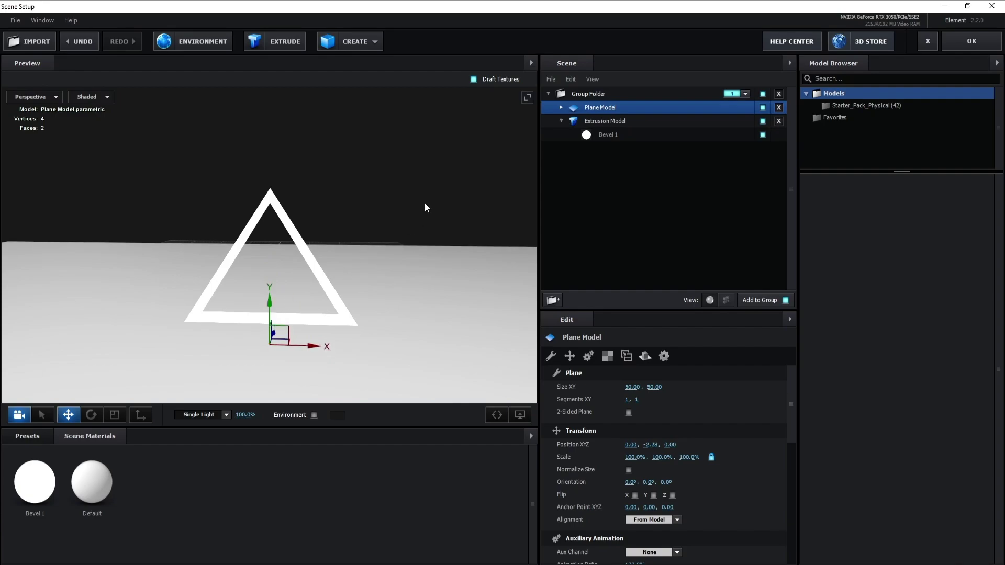
pyautogui.moveTo(425, 202); pyautogui.dragTo(387, 230)
pyautogui.moveTo(267, 297); pyautogui.dragTo(266, 295)
pyautogui.moveTo(428, 200)
pyautogui.mouseDown()
pyautogui.moveTo(428, 187)
pyautogui.moveTo(413, 226)
pyautogui.moveTo(303, 311)
pyautogui.moveTo(320, 312)
pyautogui.moveTo(408, 229)
pyautogui.mouseUp()
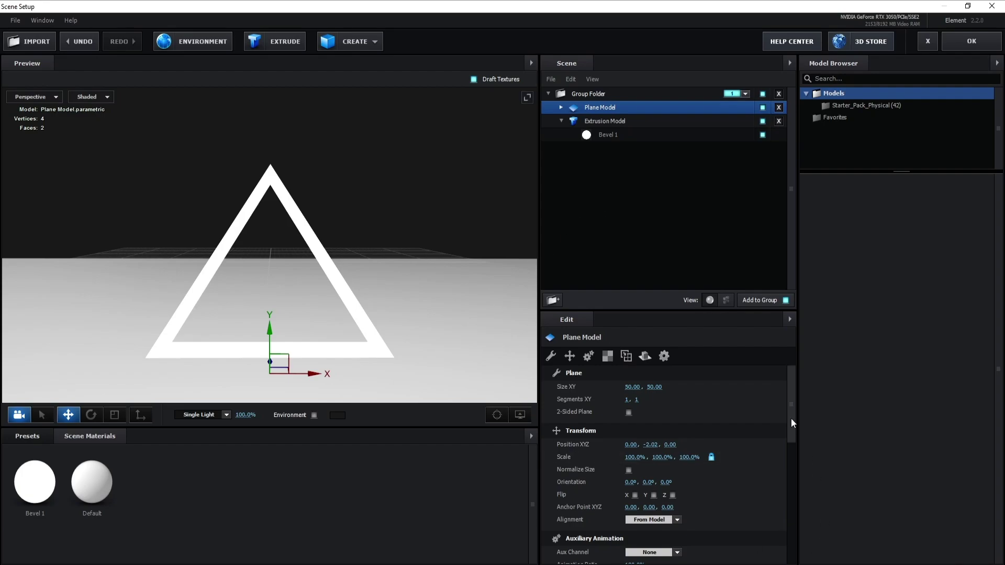
pyautogui.moveTo(788, 412); pyautogui.dragTo(790, 422)
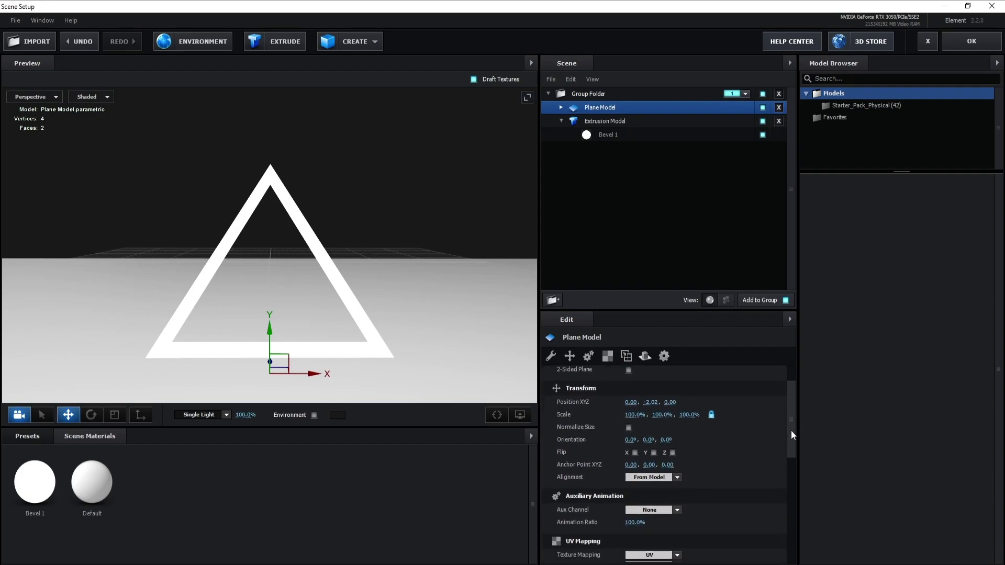
pyautogui.moveTo(791, 430); pyautogui.dragTo(800, 520)
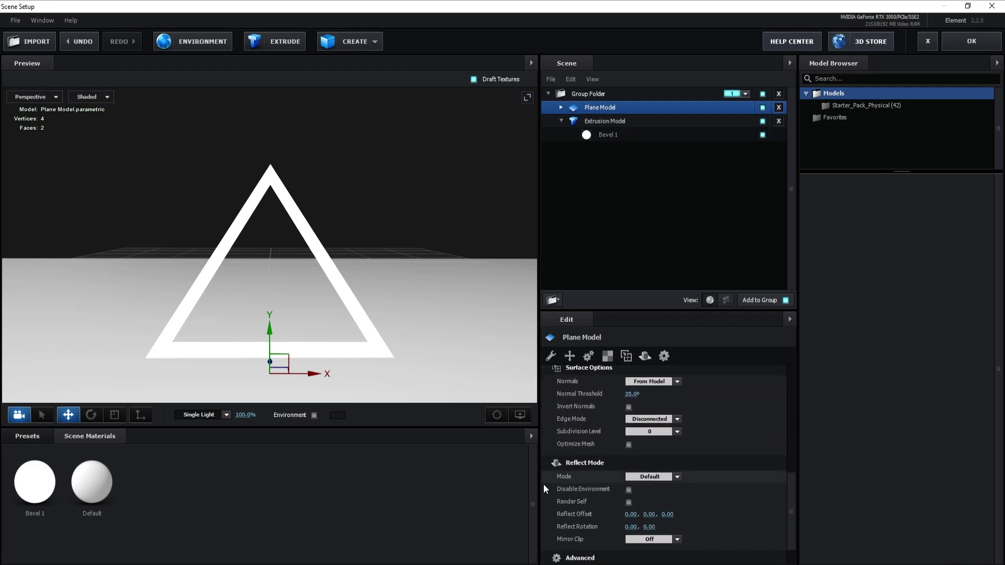
# Give the Plane Model Mirror Surface reflections with Disable Environment, and expand its materials
pyautogui.click(681, 477)
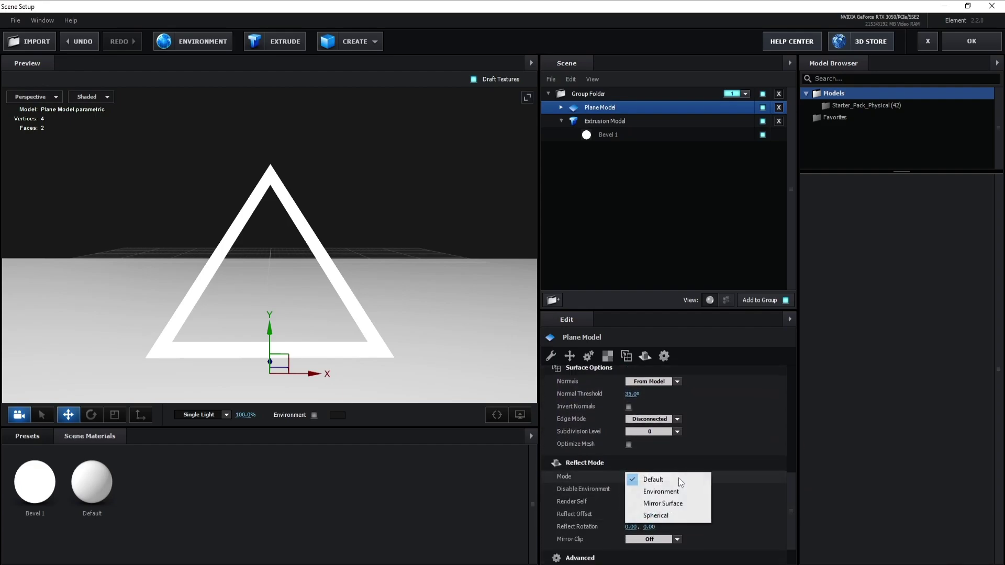
pyautogui.click(664, 506)
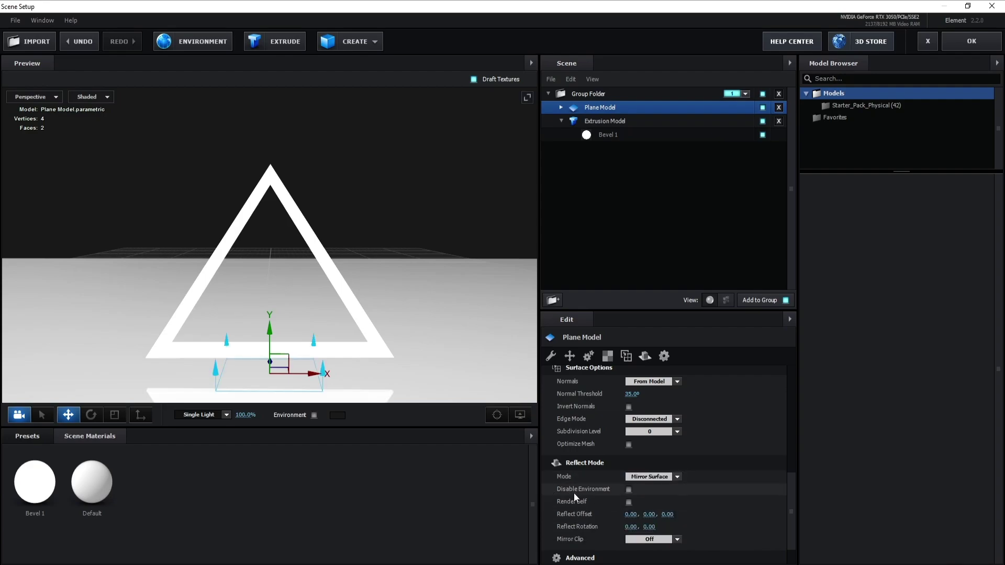
pyautogui.click(628, 490)
pyautogui.moveTo(792, 489)
pyautogui.mouseDown()
pyautogui.moveTo(790, 516)
pyautogui.moveTo(793, 469)
pyautogui.mouseUp()
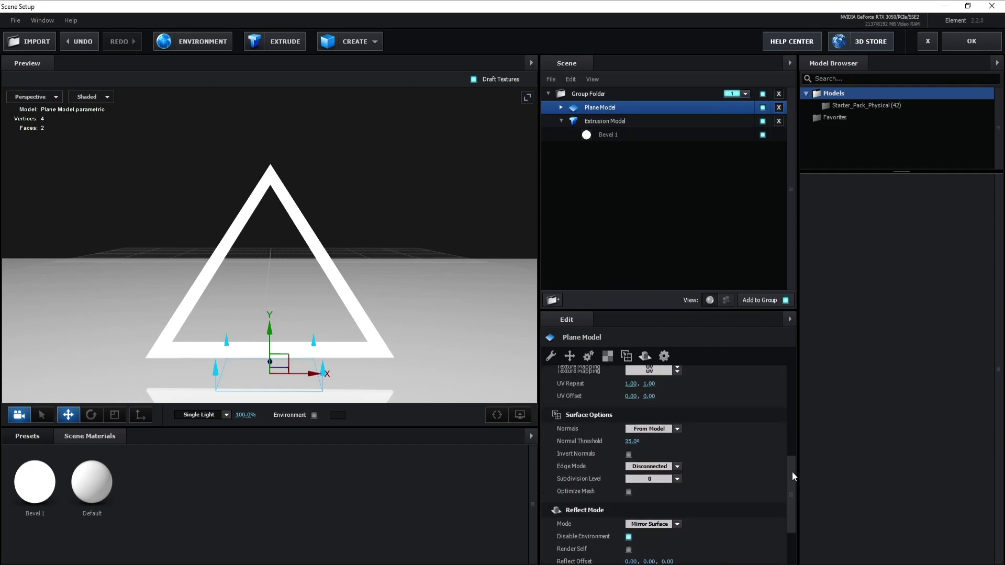
pyautogui.click(560, 108)
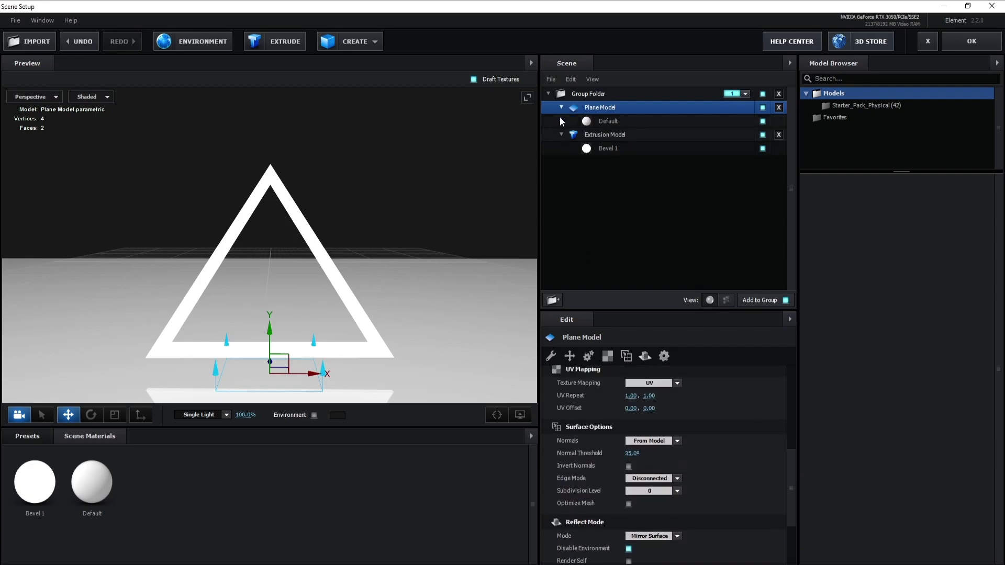
# Set the plane's Default material Diffuse to 0, then raise the model and orbit the view
pyautogui.click(608, 123)
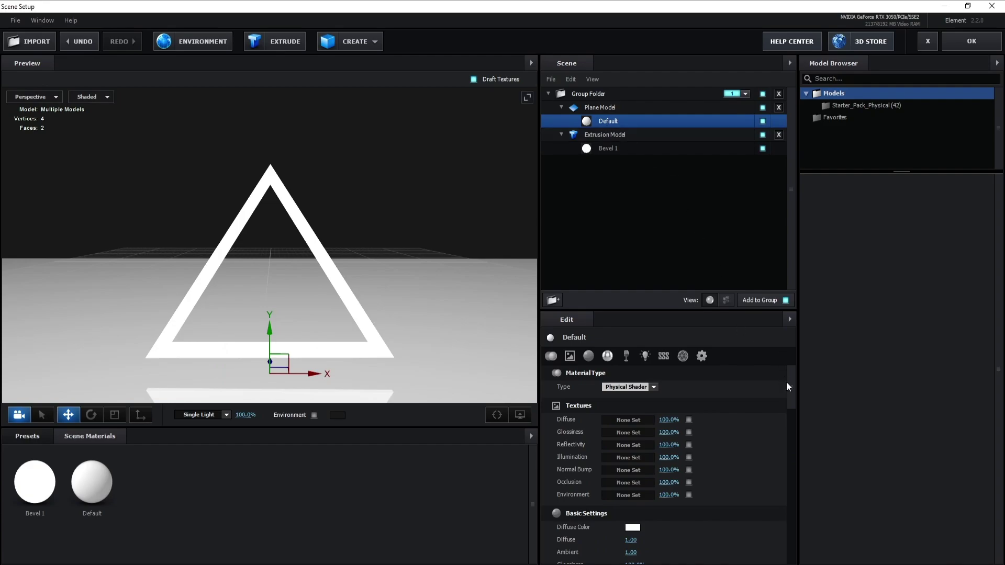
pyautogui.moveTo(791, 384); pyautogui.dragTo(793, 402)
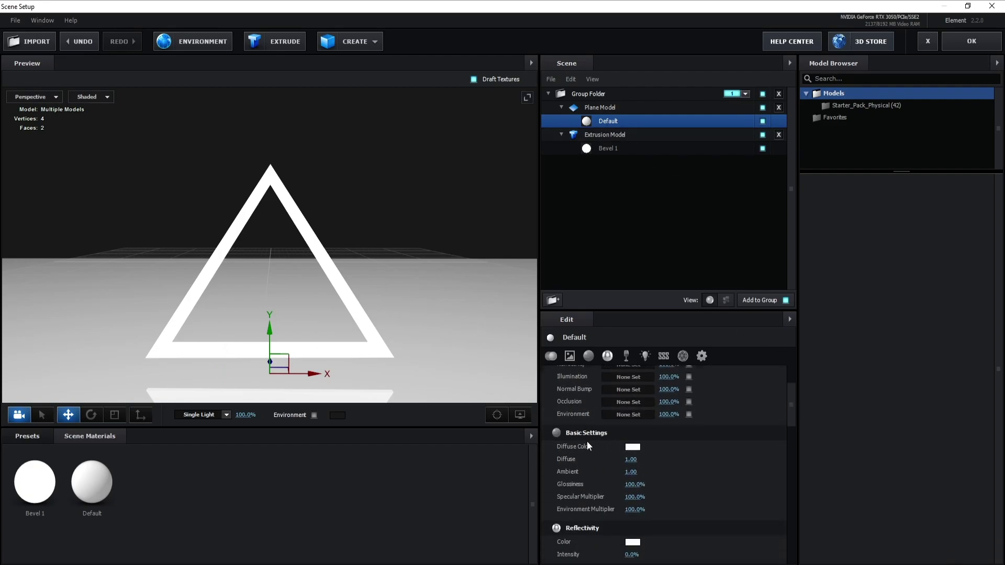
pyautogui.click(629, 460)
pyautogui.write('0')
pyautogui.press('Return')
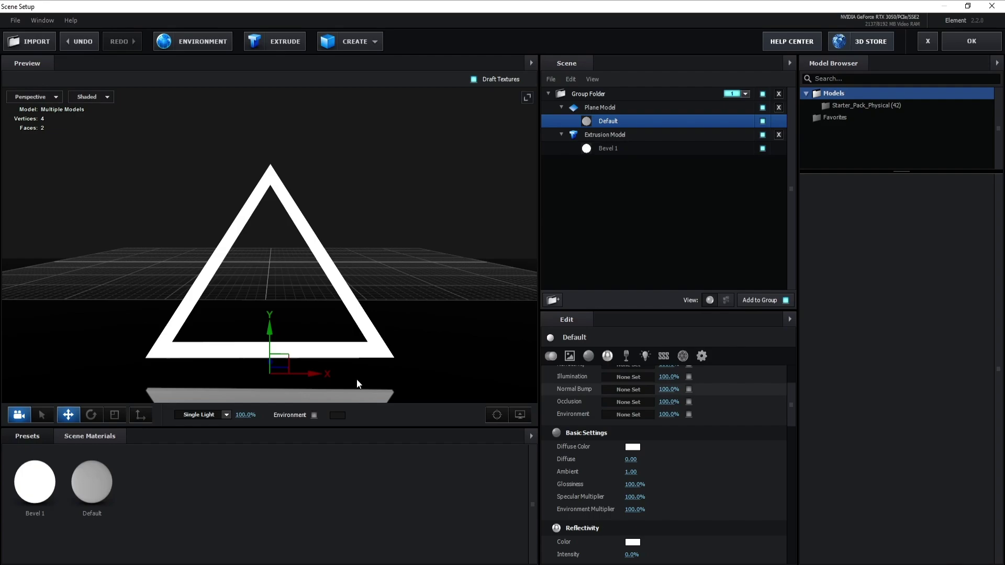
pyautogui.moveTo(270, 330); pyautogui.dragTo(269, 321)
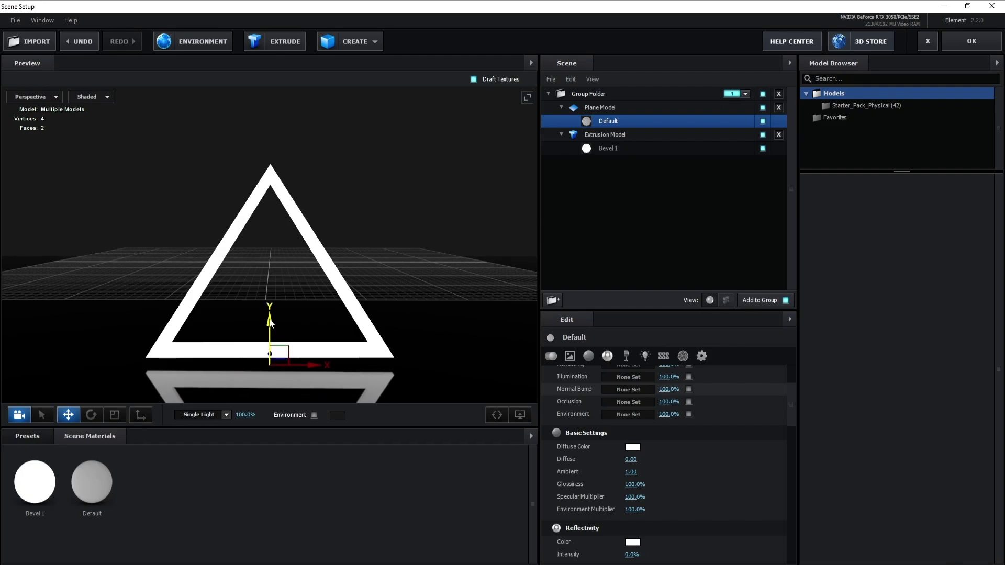
pyautogui.moveTo(791, 396); pyautogui.dragTo(791, 416)
pyautogui.scroll(-3, 409, 384)
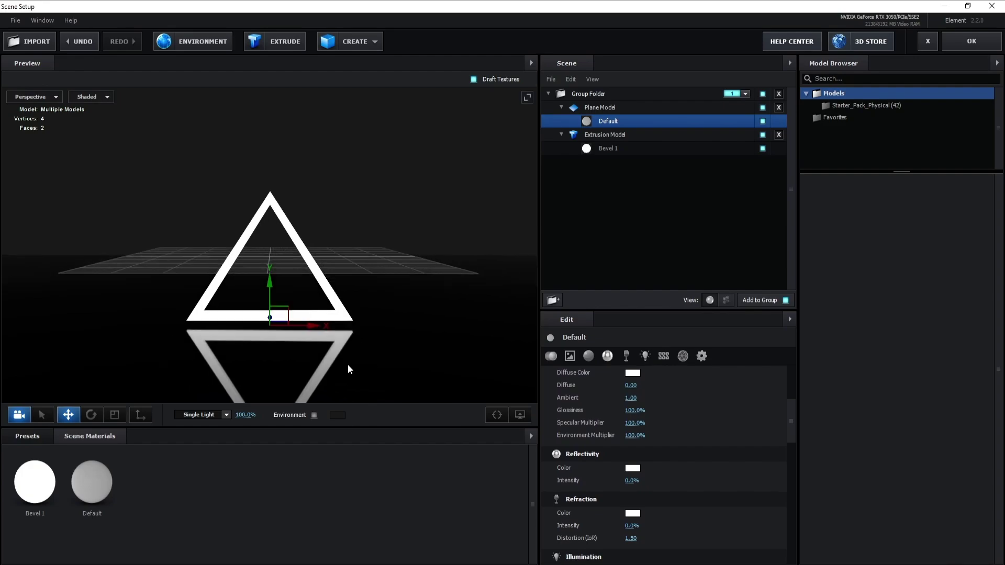
pyautogui.moveTo(368, 360); pyautogui.dragTo(372, 356)
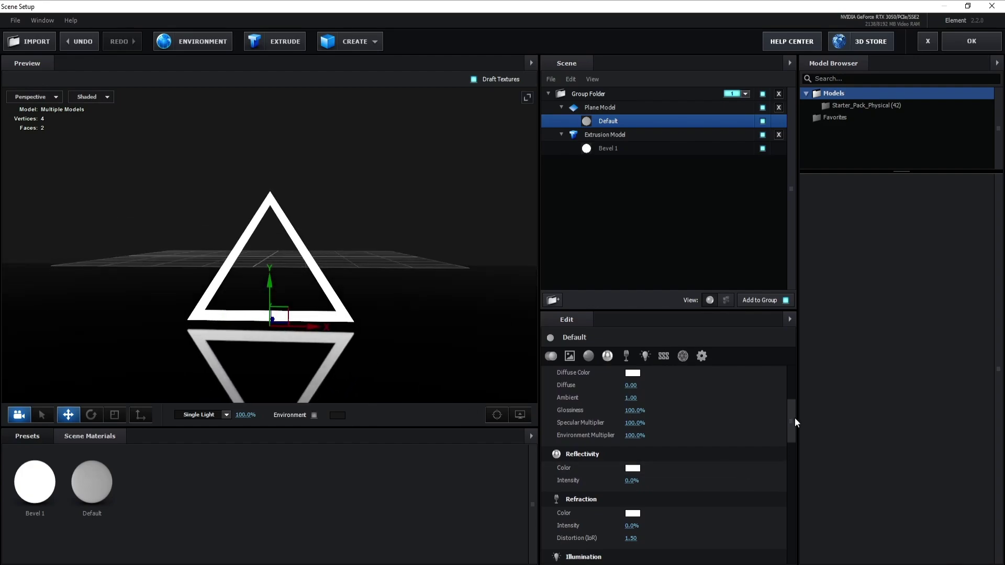
pyautogui.moveTo(794, 418); pyautogui.dragTo(795, 425)
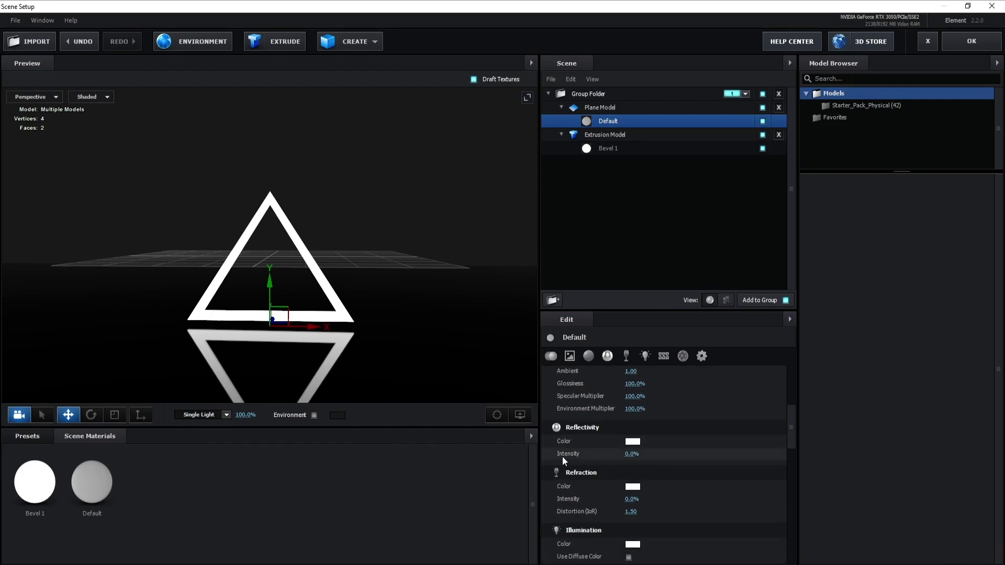
# Give the Default material 80% reflectivity, refraction and glossiness, then close Scene Setup
pyautogui.click(632, 454)
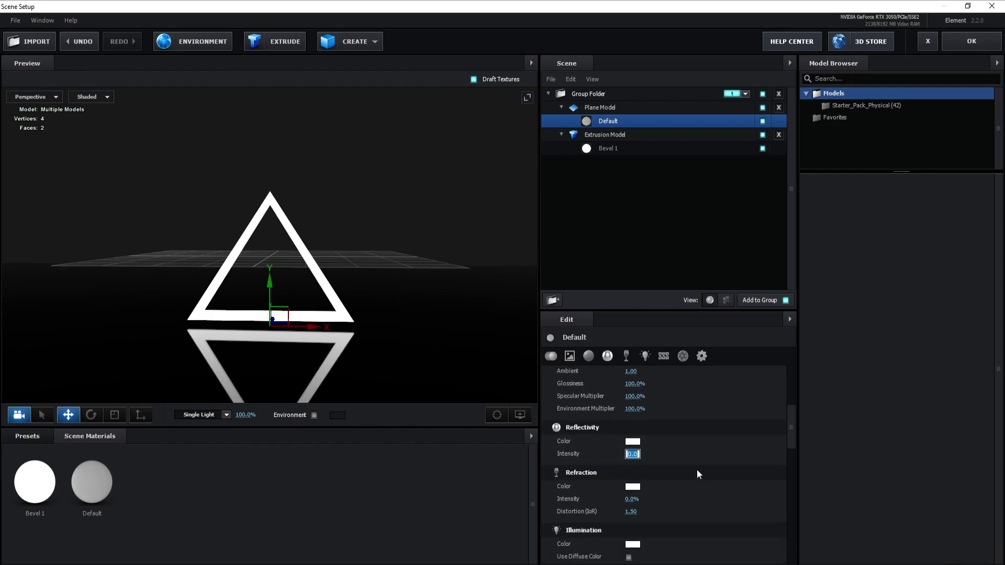
pyautogui.write('80')
pyautogui.press('Return')
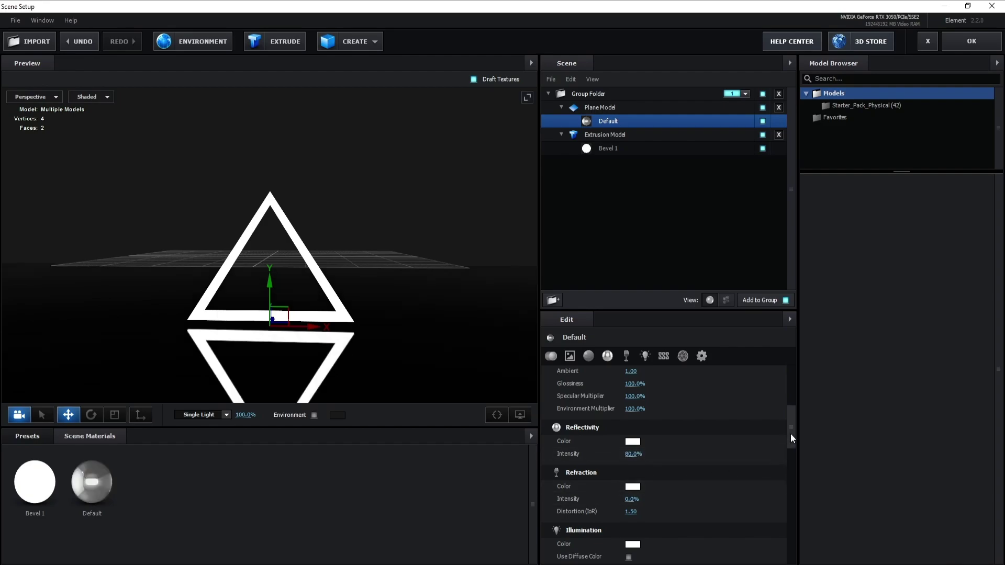
pyautogui.moveTo(790, 434); pyautogui.dragTo(791, 446)
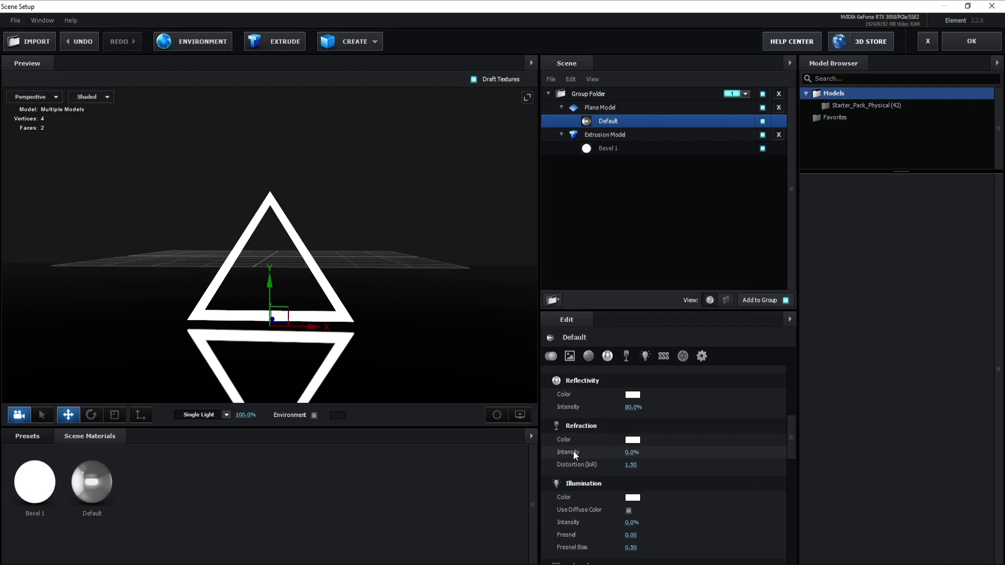
pyautogui.click(632, 453)
pyautogui.write('80')
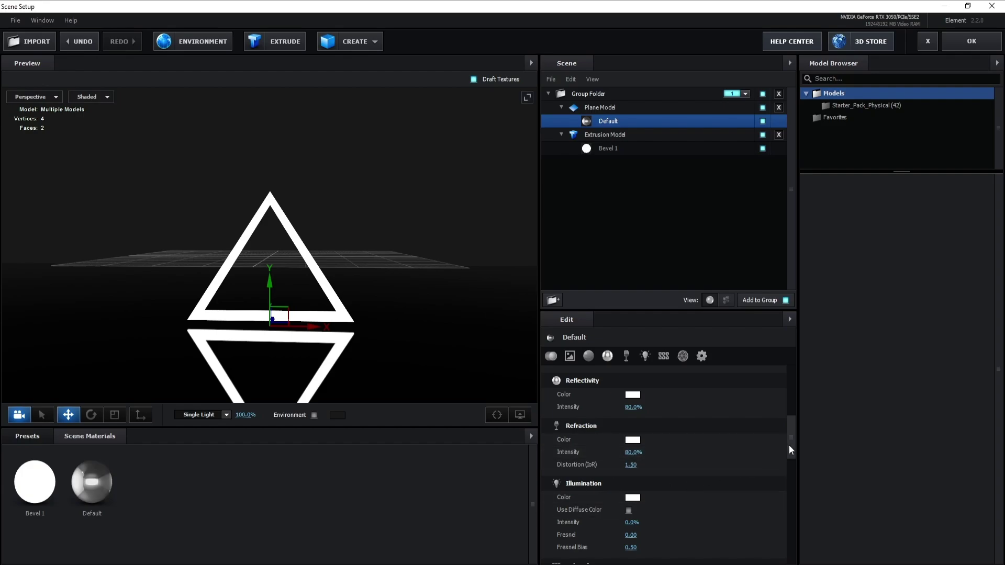
pyautogui.moveTo(792, 450); pyautogui.dragTo(791, 416)
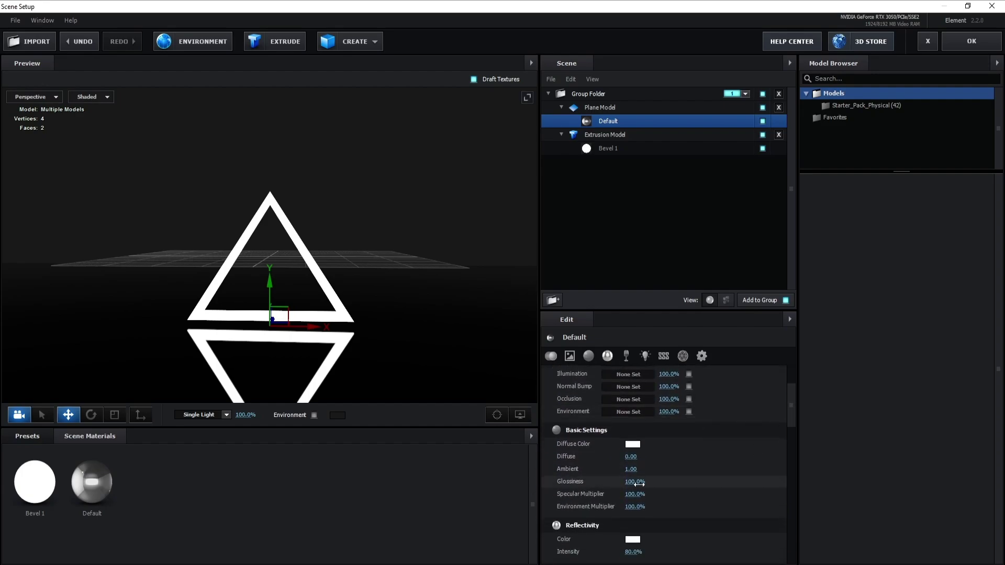
pyautogui.moveTo(635, 483); pyautogui.dragTo(632, 484)
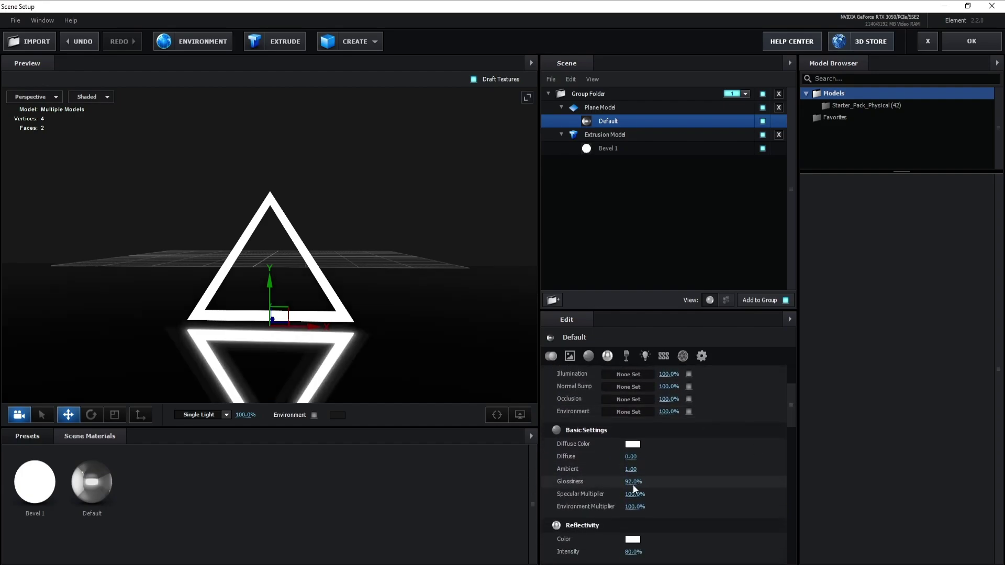
pyautogui.write('80')
pyautogui.press('Return')
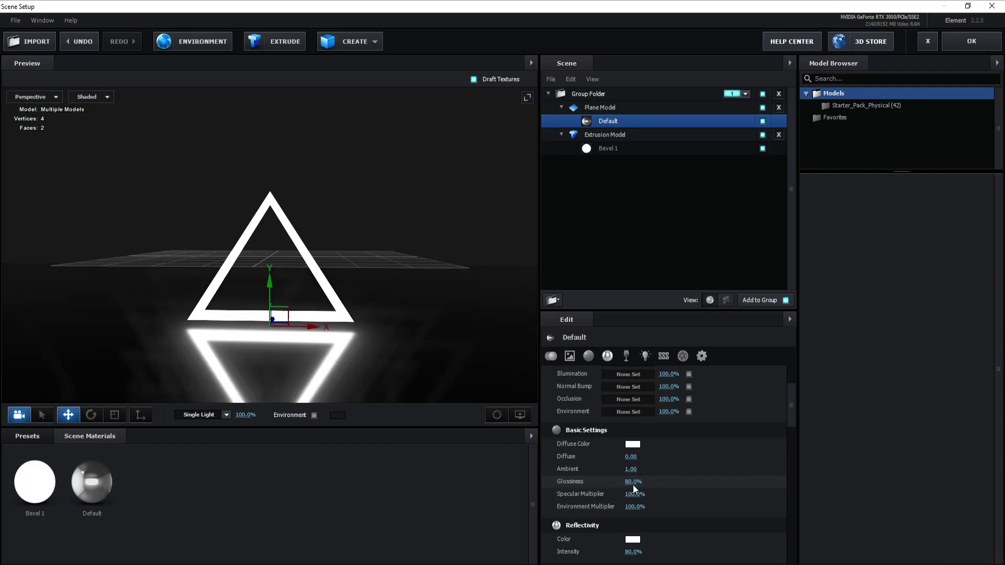
pyautogui.click(972, 41)
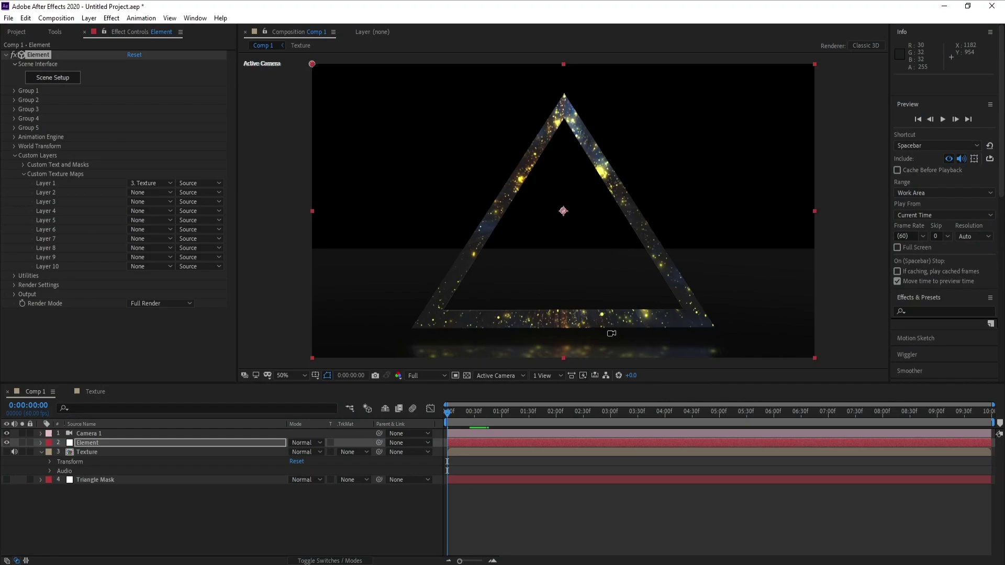
# Drag Camera 1 upward to frame the floor reflection, preview, then reopen Scene Setup
pyautogui.click(570, 282)
pyautogui.moveTo(570, 283)
pyautogui.mouseDown()
pyautogui.moveTo(569, 251)
pyautogui.moveTo(550, 339)
pyautogui.mouseUp()
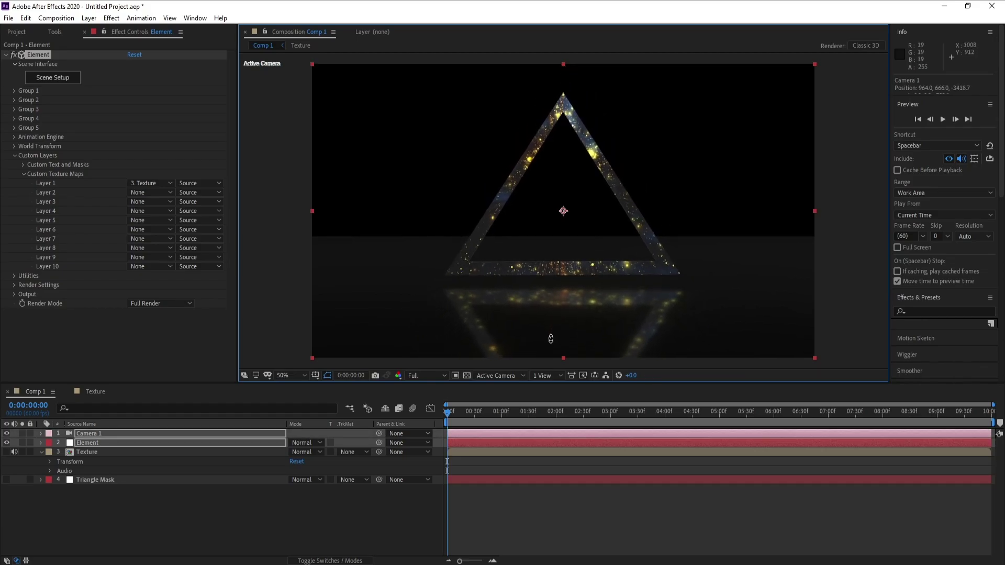
pyautogui.press('space')
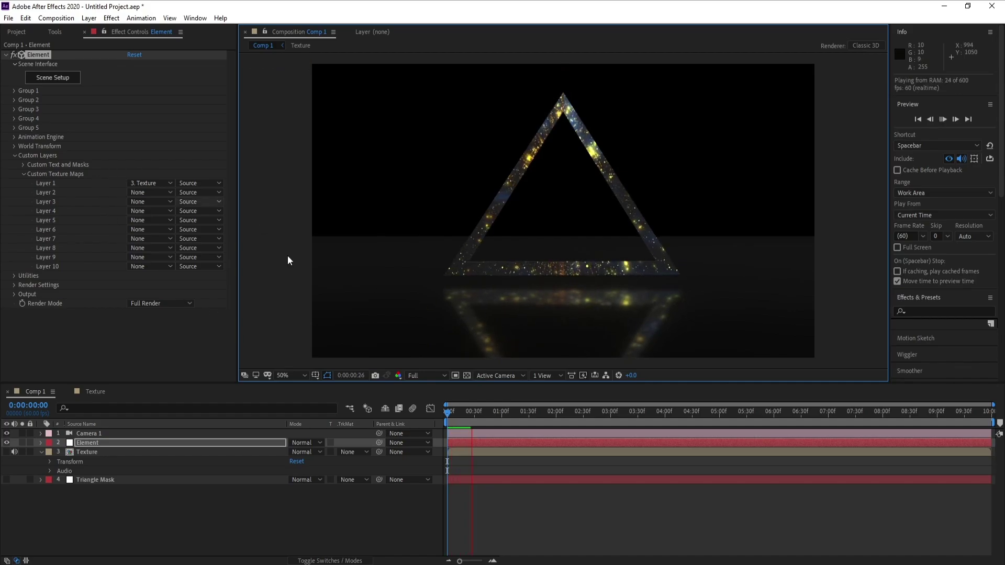
pyautogui.click(70, 77)
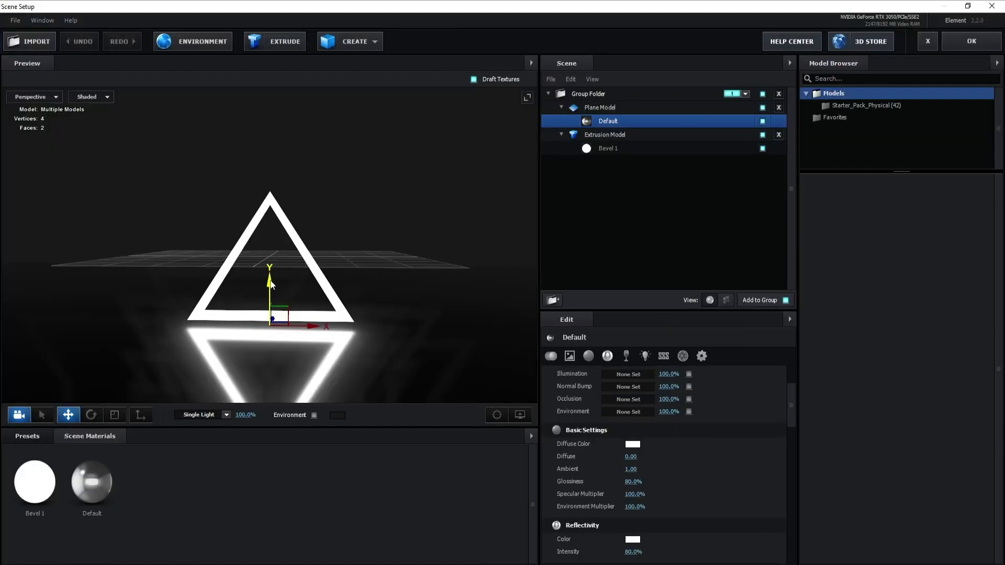
# Turn off Bevel 1's diffuse texture, set diffuse to 0.05 and environment multiplier to 0%
pyautogui.click(269, 277)
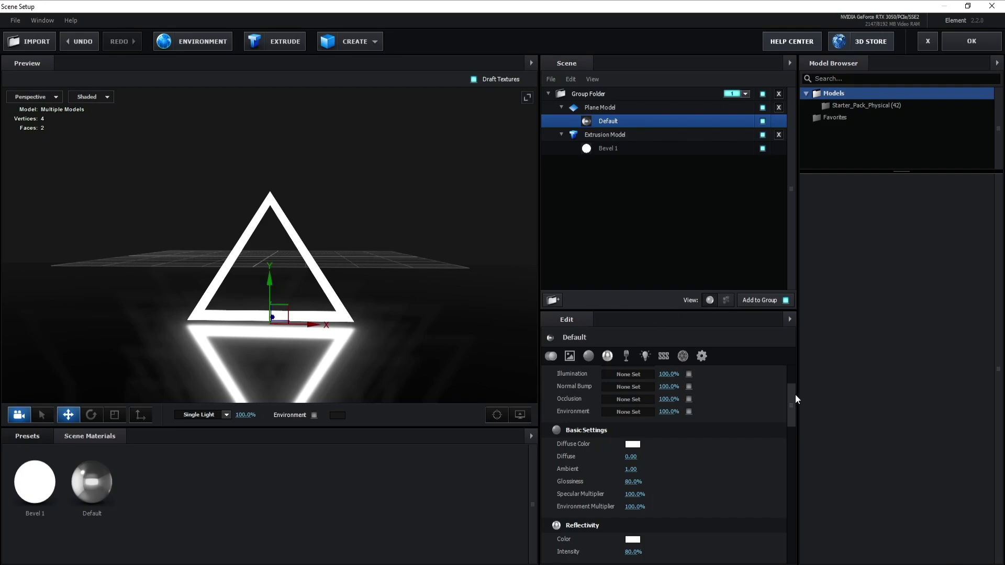
pyautogui.moveTo(795, 399)
pyautogui.mouseDown()
pyautogui.moveTo(786, 495)
pyautogui.moveTo(790, 376)
pyautogui.mouseUp()
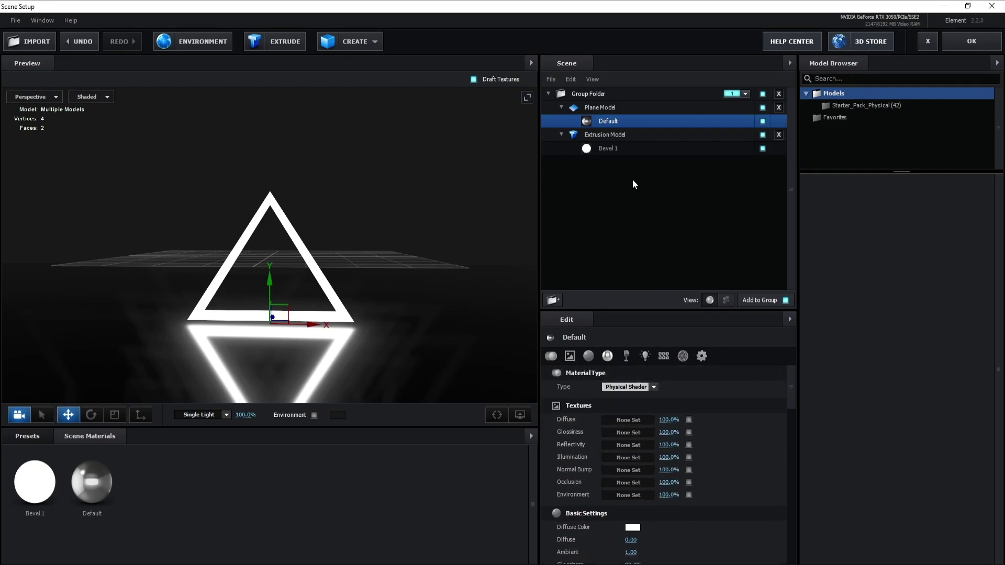
pyautogui.click(616, 134)
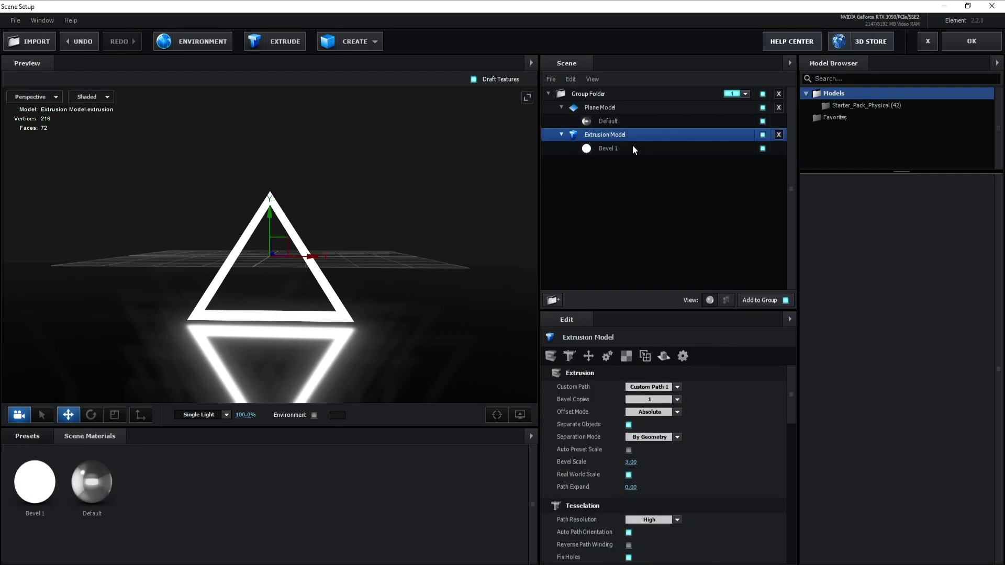
pyautogui.moveTo(790, 400)
pyautogui.mouseDown()
pyautogui.moveTo(788, 482)
pyautogui.moveTo(788, 463)
pyautogui.mouseUp()
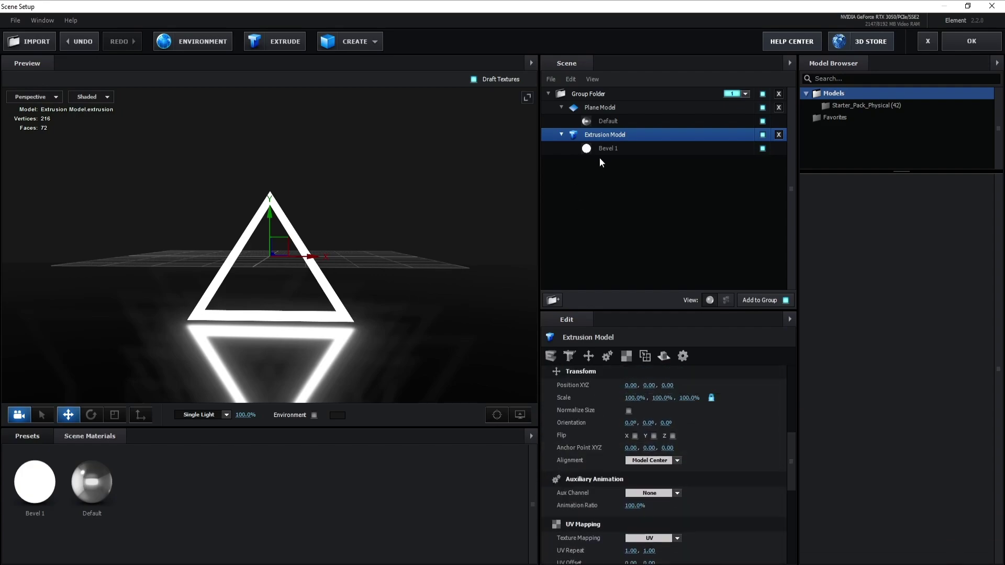
pyautogui.click(602, 148)
pyautogui.moveTo(793, 389); pyautogui.dragTo(791, 423)
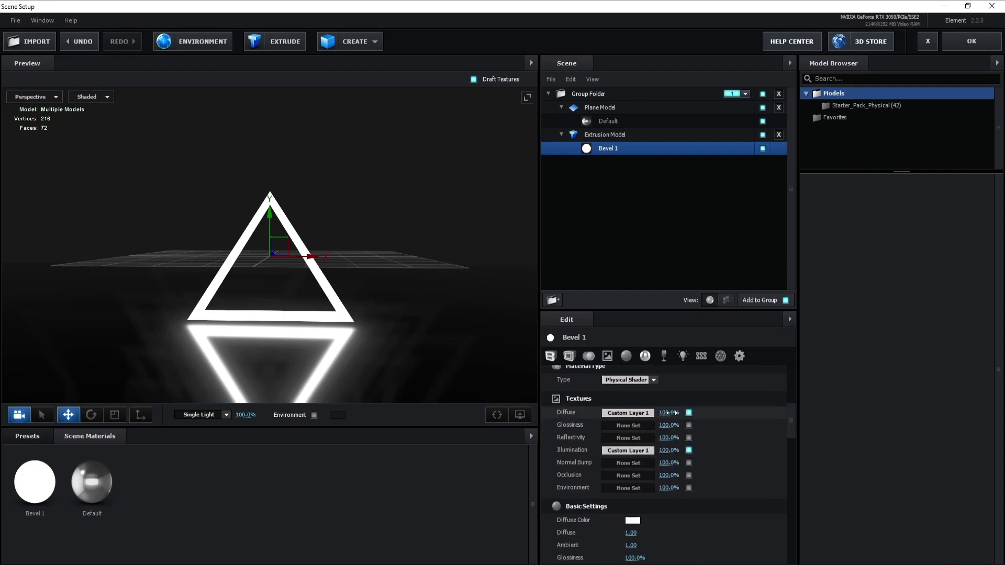
pyautogui.click(688, 411)
pyautogui.moveTo(794, 446)
pyautogui.mouseDown()
pyautogui.moveTo(794, 433)
pyautogui.moveTo(794, 445)
pyautogui.mouseUp()
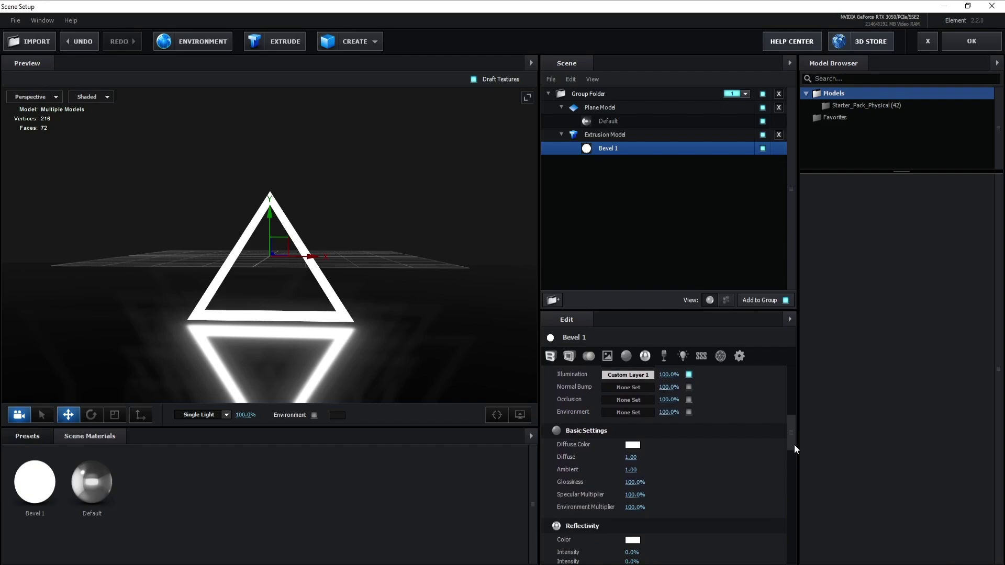
pyautogui.click(628, 452)
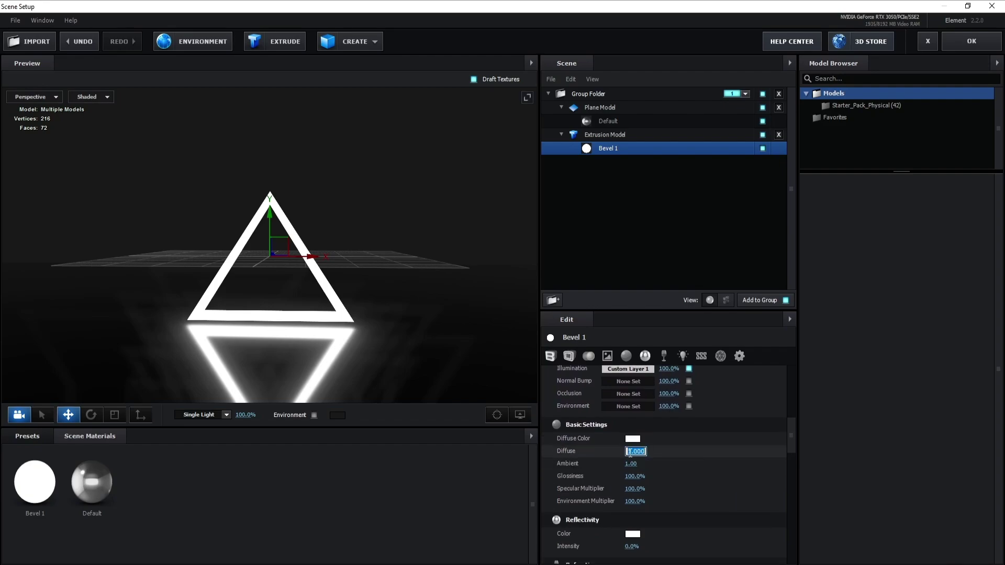
pyautogui.write('0.')
pyautogui.press('BackSpace')
pyautogui.write('5')
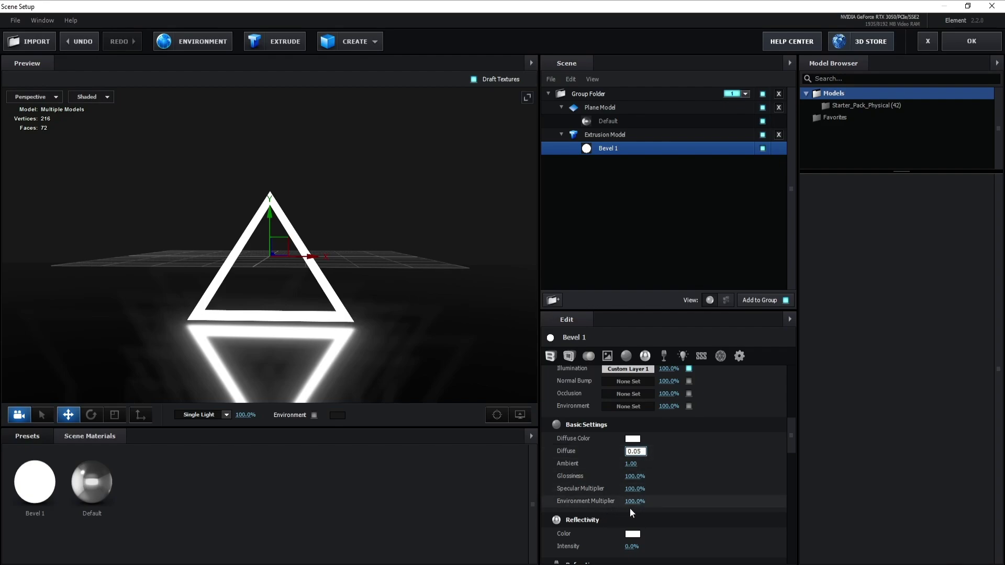
pyautogui.moveTo(635, 503); pyautogui.dragTo(491, 509)
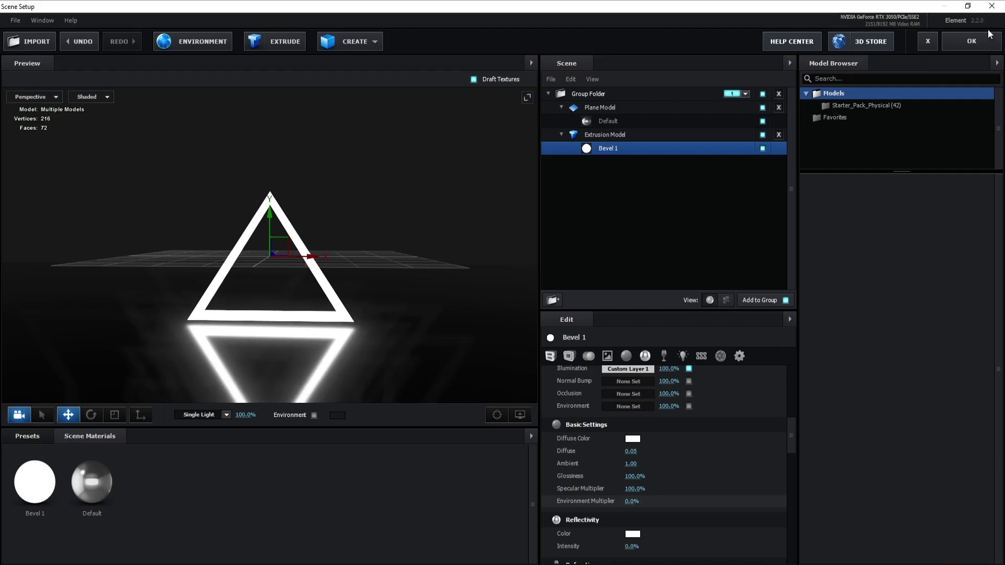
# Apply the scene with OK, preview the comp a few times, then reopen Scene Setup
pyautogui.click(985, 48)
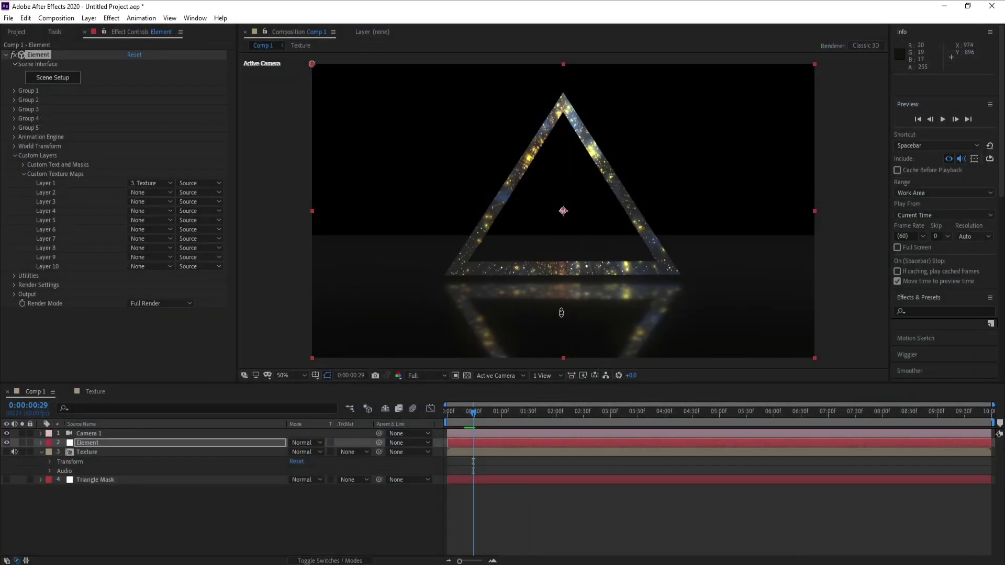
pyautogui.press('space')
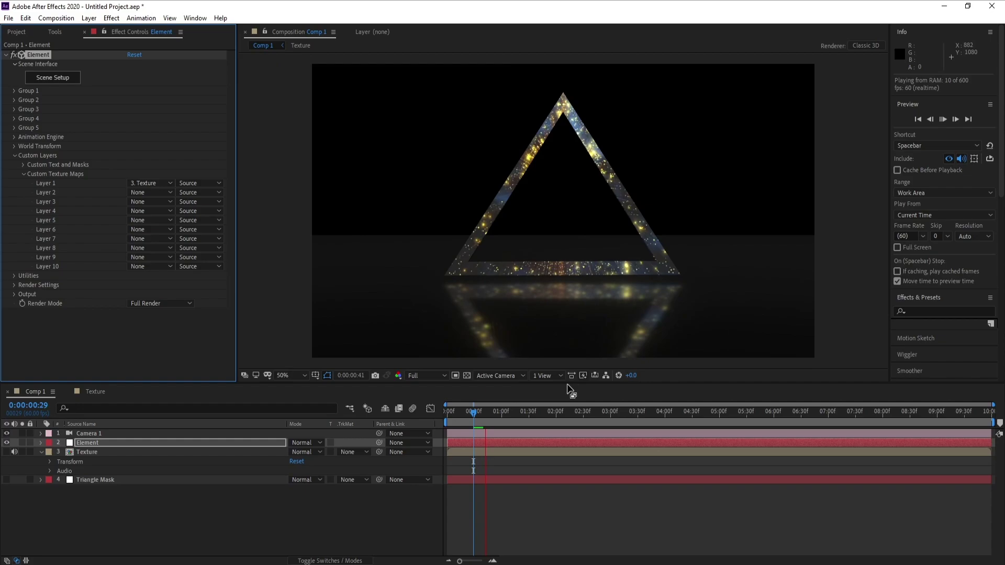
pyautogui.press('space')
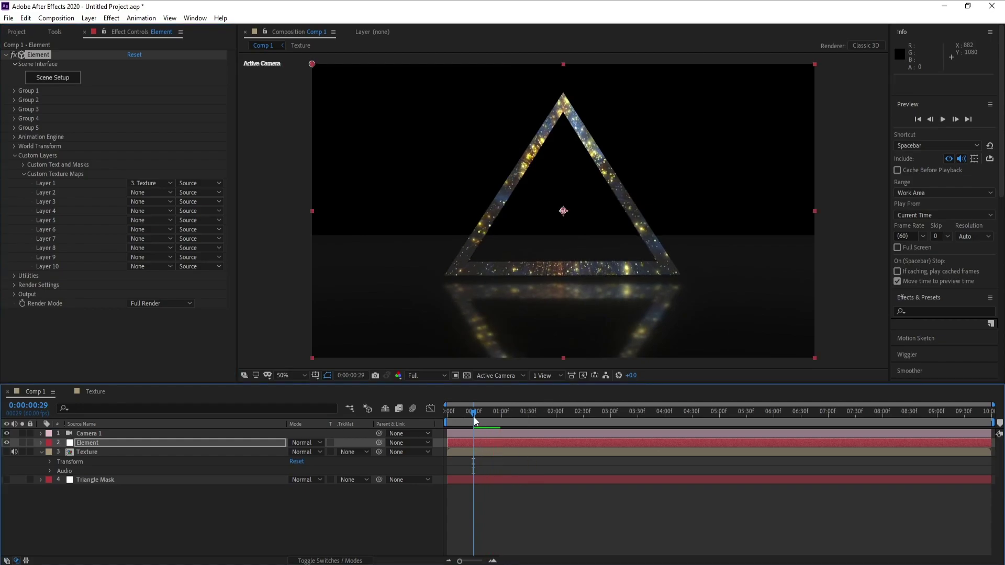
pyautogui.press('space')
pyautogui.press('space')
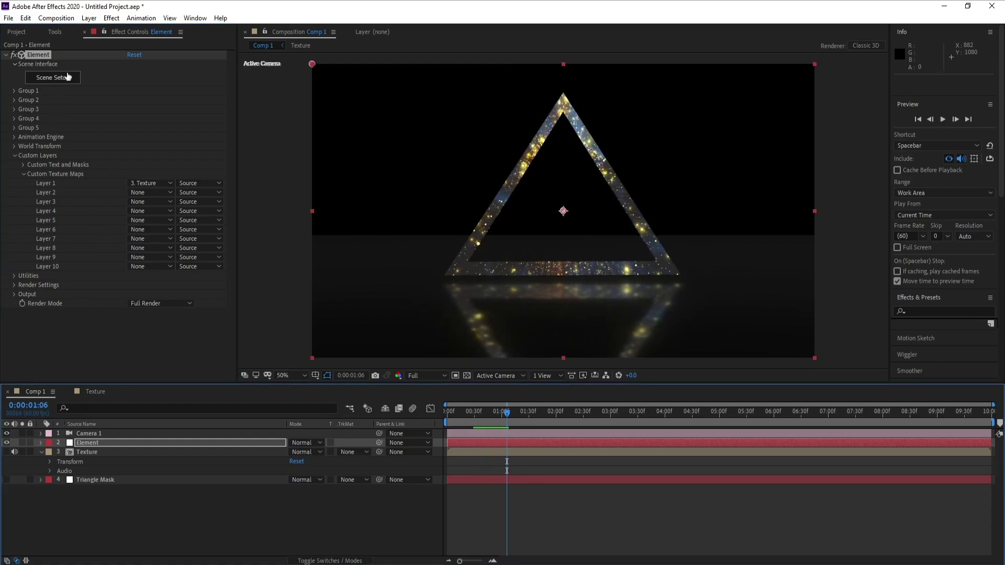
pyautogui.click(68, 77)
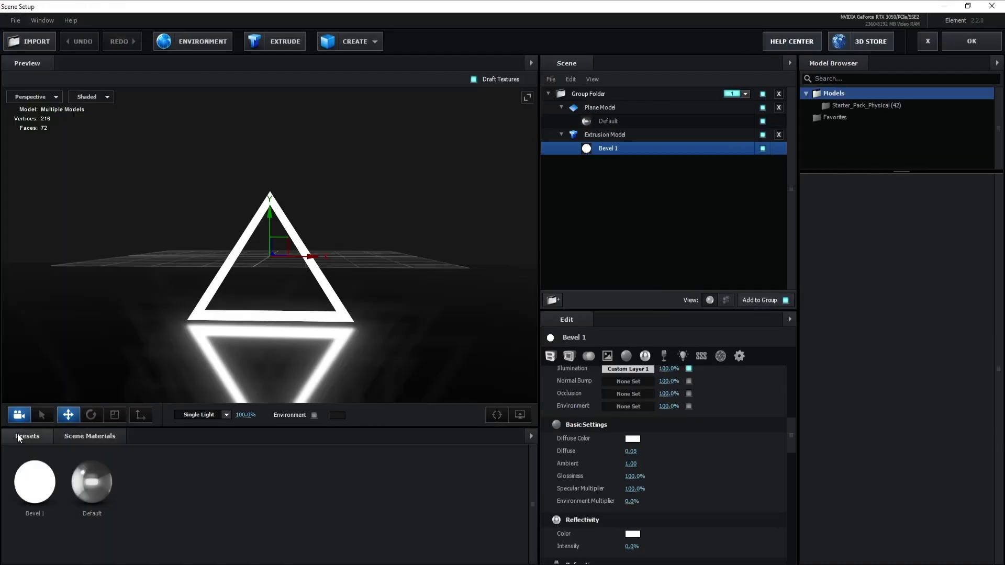
# Apply the Basic_2K_08 environment map from Presets > Environment > Basic_2K
pyautogui.click(25, 438)
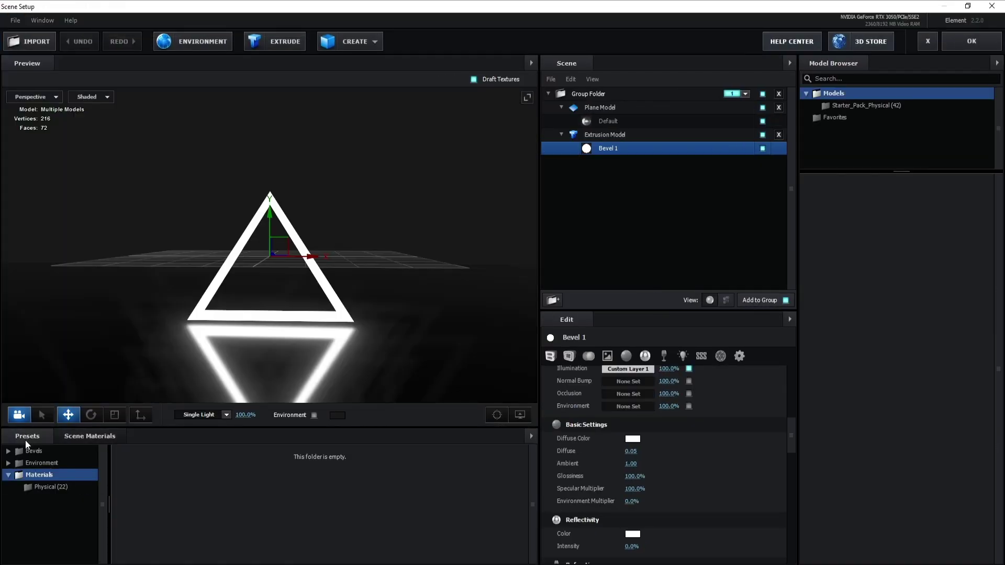
pyautogui.click(9, 464)
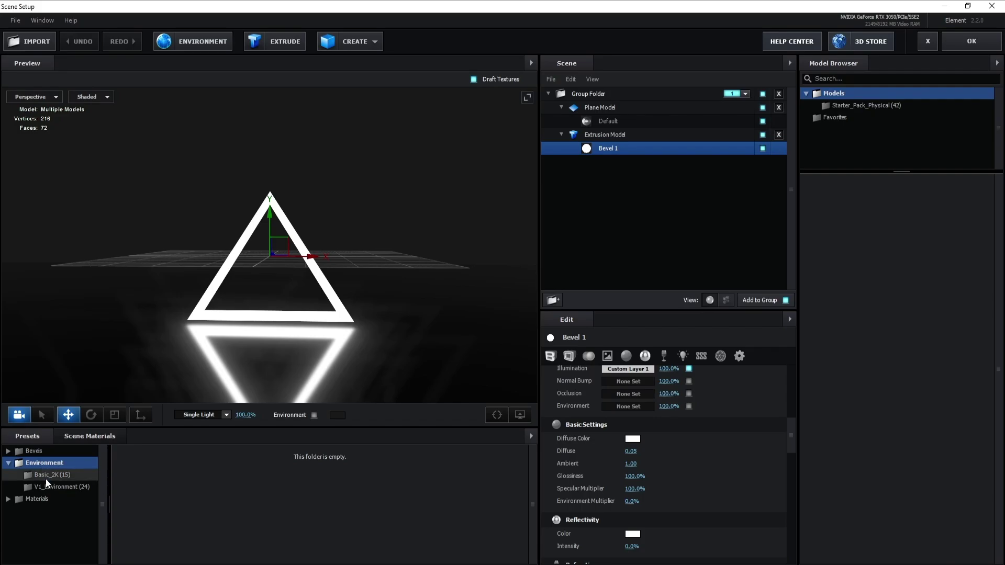
pyautogui.click(47, 478)
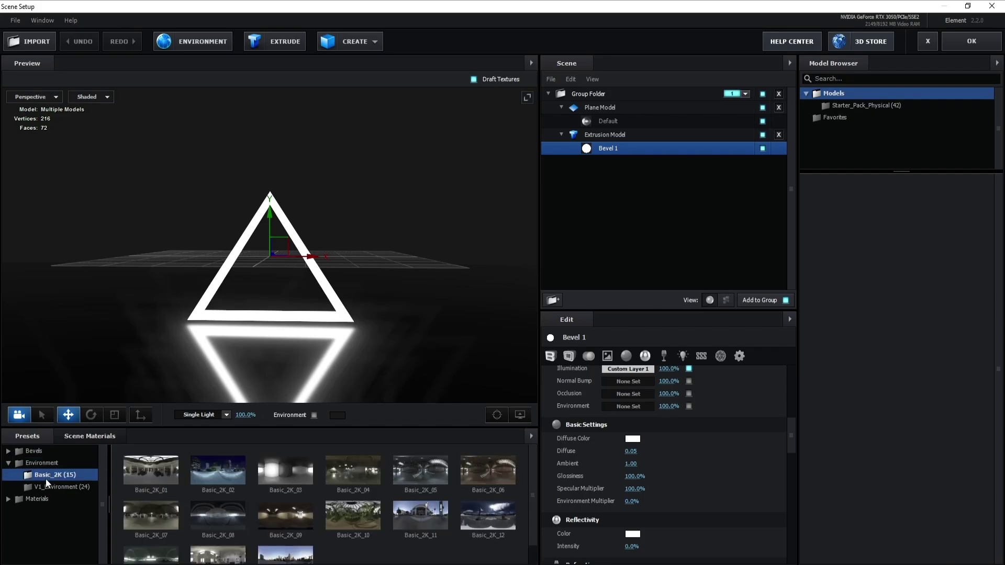
pyautogui.click(218, 521)
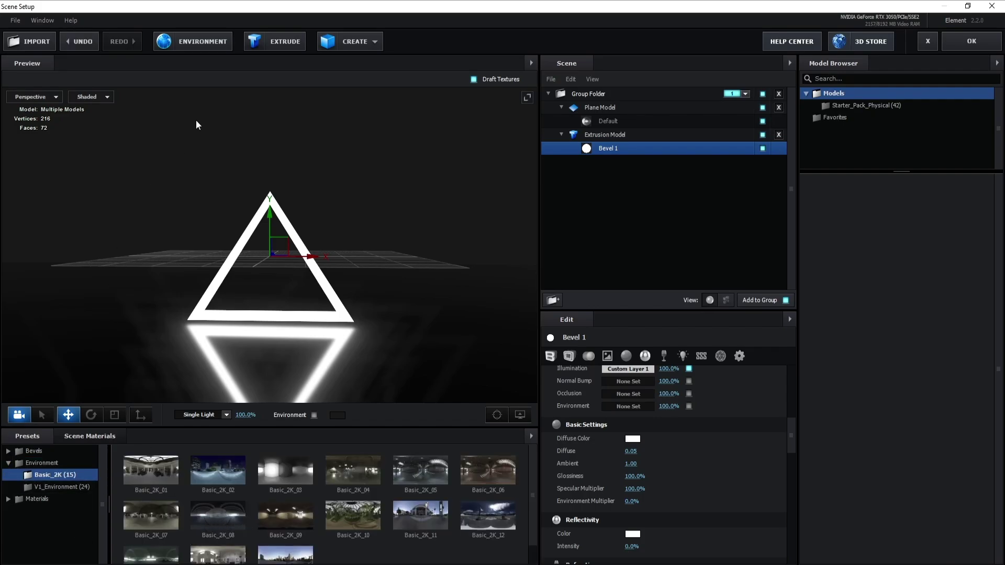
# Adjust the environment's input levels and set saturation to -100%, then confirm
pyautogui.click(198, 48)
pyautogui.moveTo(421, 176); pyautogui.dragTo(339, 147)
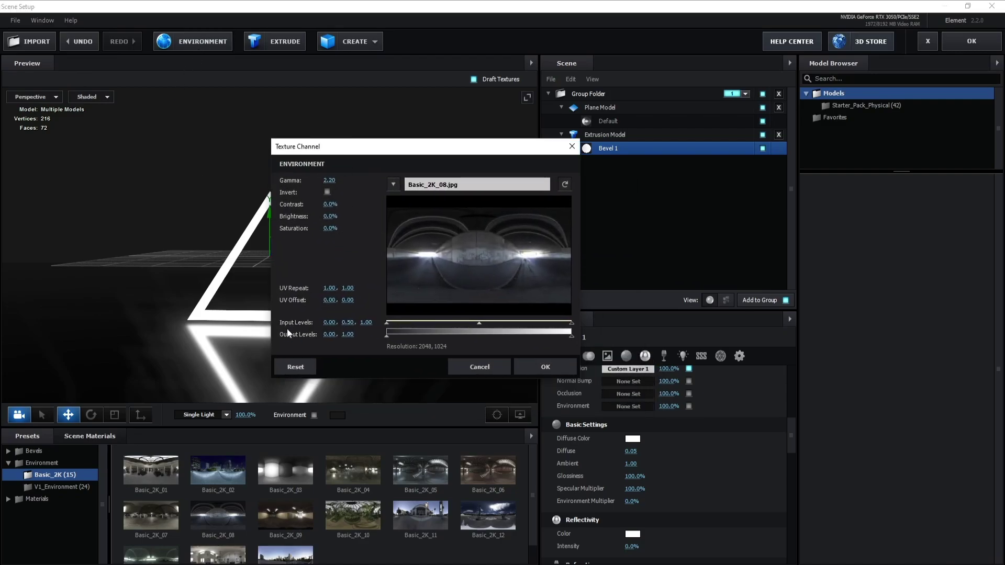
pyautogui.moveTo(572, 323)
pyautogui.mouseDown()
pyautogui.moveTo(482, 323)
pyautogui.moveTo(515, 323)
pyautogui.mouseUp()
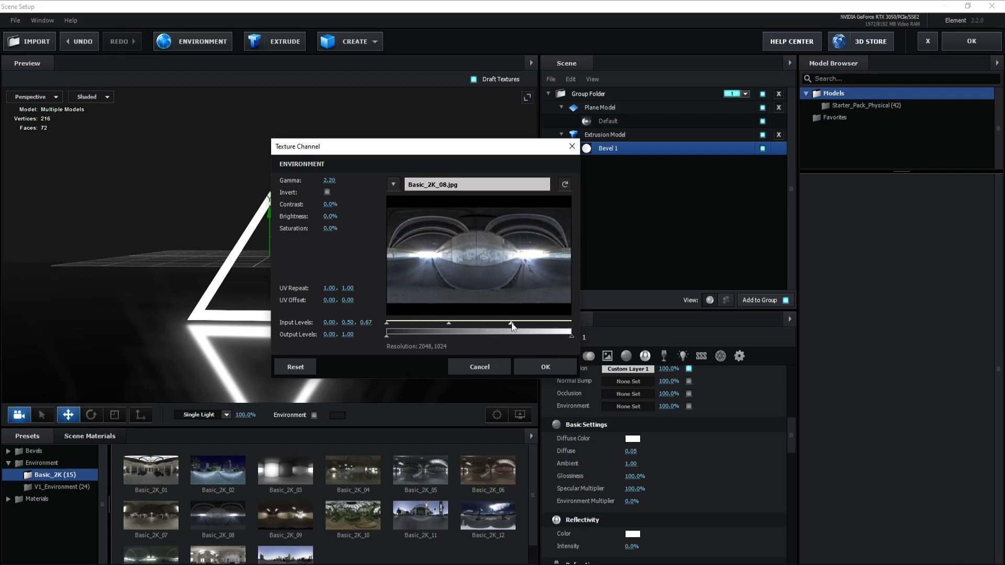
pyautogui.moveTo(388, 324); pyautogui.dragTo(508, 331)
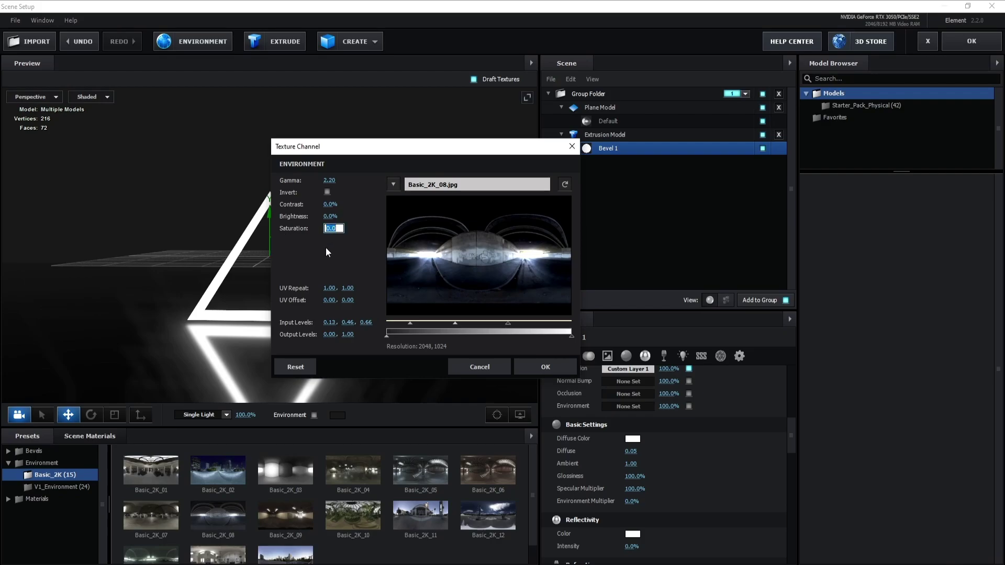
pyautogui.moveTo(330, 229); pyautogui.dragTo(90, 230)
pyautogui.click(543, 370)
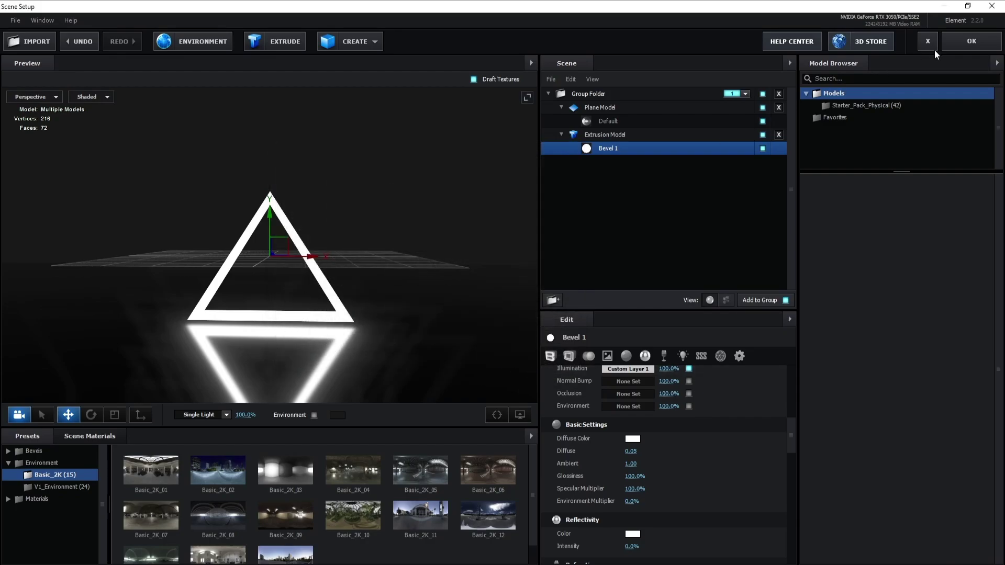
# Return to the comp, move to frame 0:00:00:58, and expand Render Settings to Glow
pyautogui.click(966, 43)
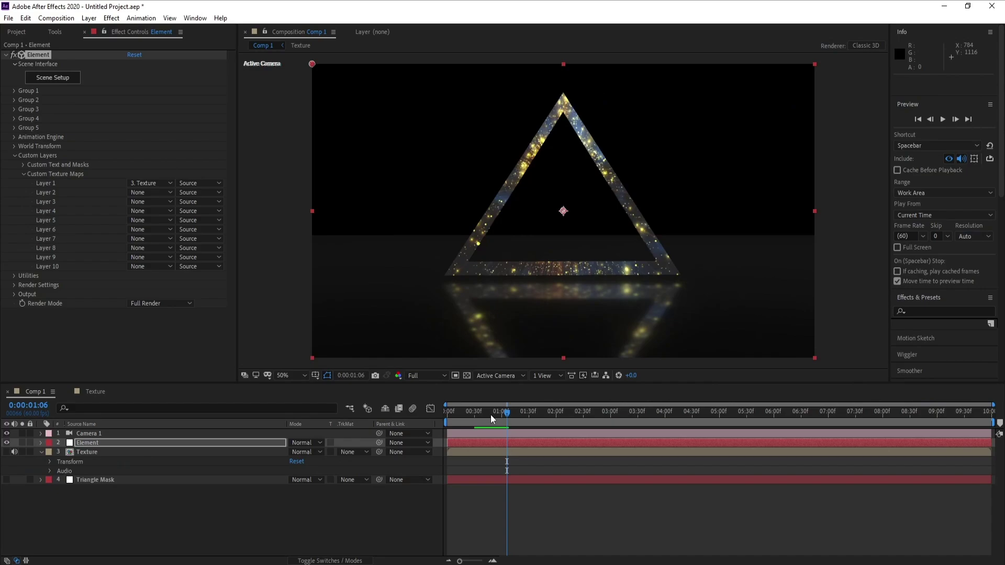
pyautogui.moveTo(490, 418); pyautogui.dragTo(500, 418)
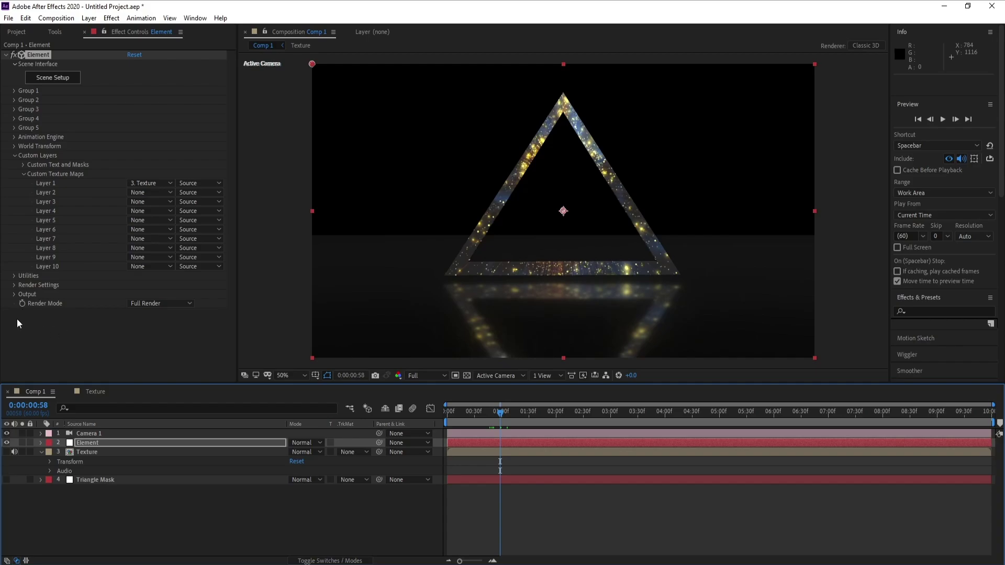
pyautogui.click(14, 285)
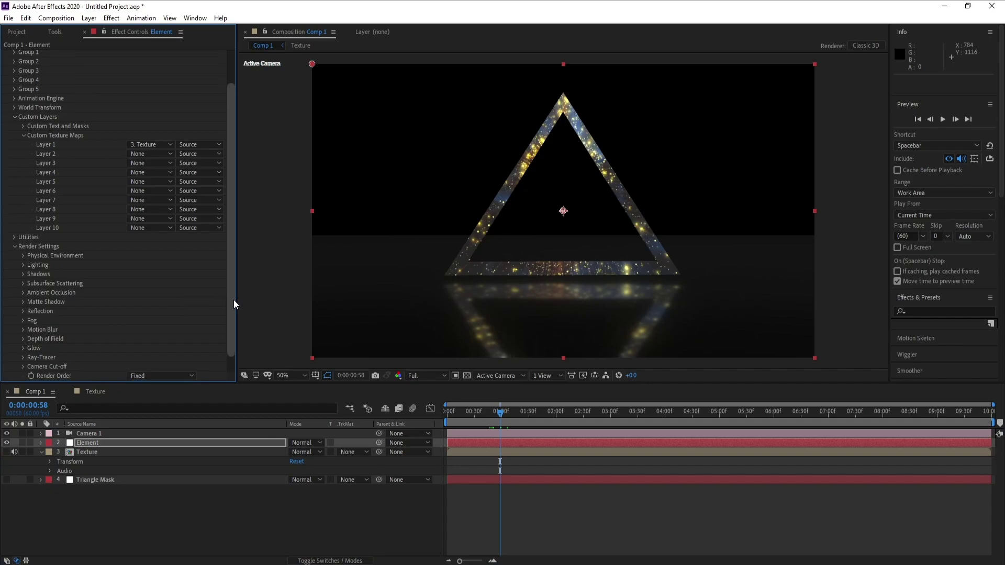
pyautogui.scroll(-2, 21, 333)
pyautogui.click(22, 332)
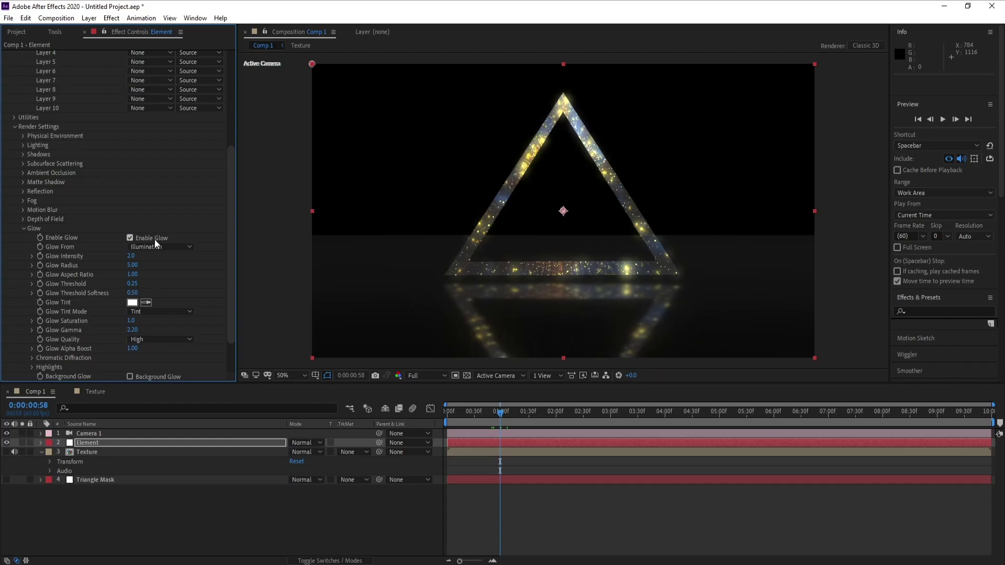
# Enable glow with a 3.0 radius, preview the comp, and reopen Scene Setup
pyautogui.press('/')
pyautogui.press(',')
pyautogui.press(',')
pyautogui.click(131, 237)
pyautogui.click(135, 267)
pyautogui.press('Return')
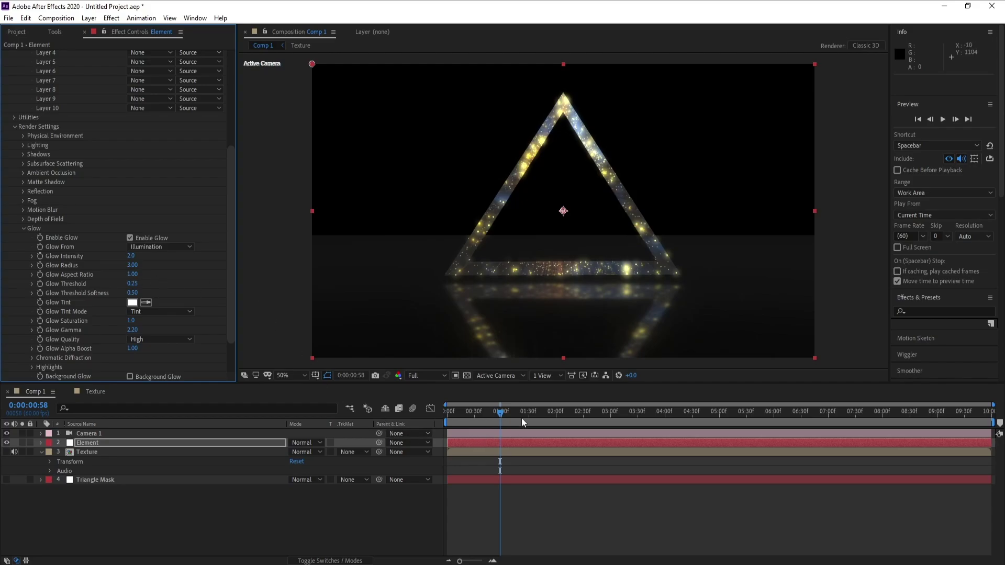
pyautogui.press('space')
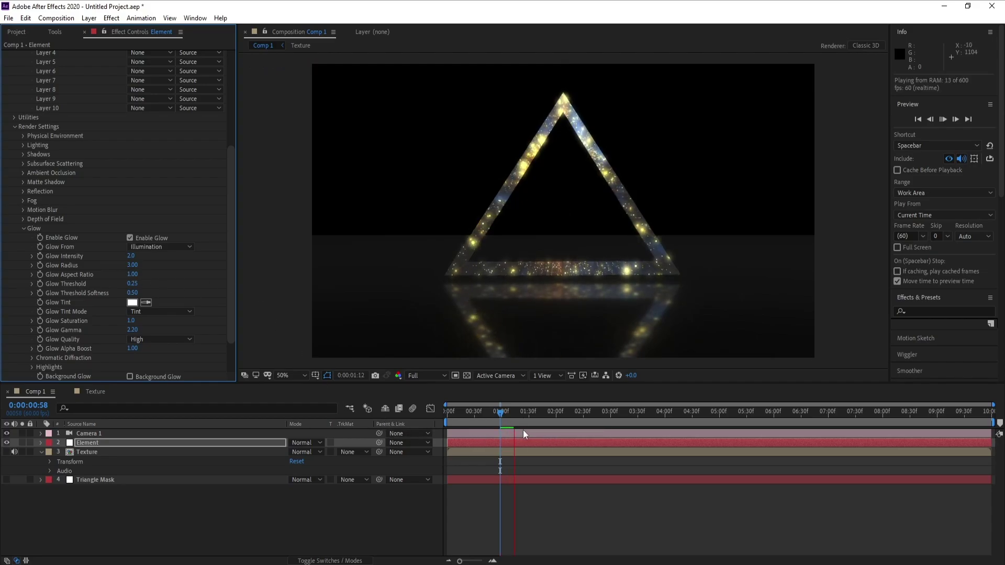
pyautogui.press('space')
pyautogui.scroll(3, 167, 343)
pyautogui.scroll(3, 169, 338)
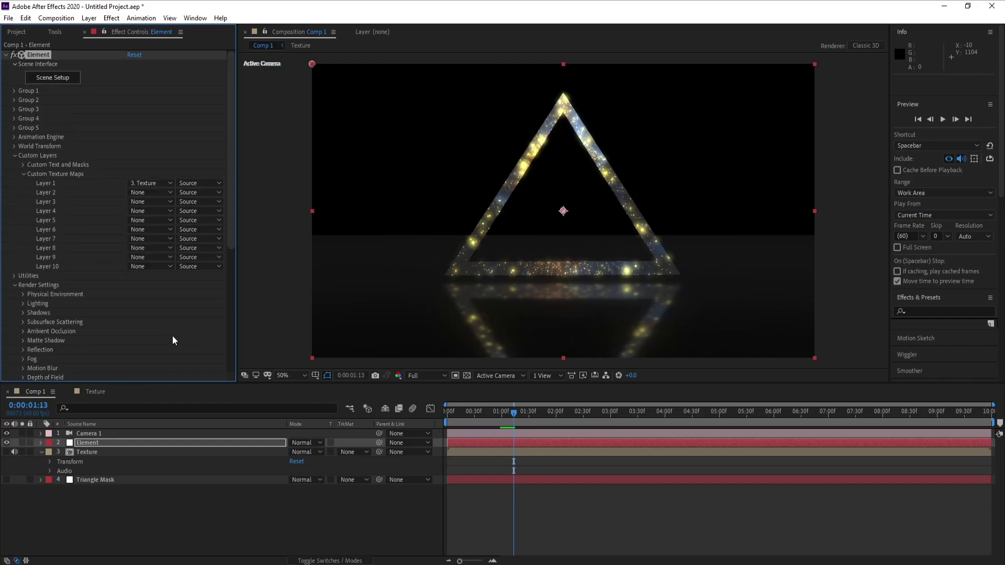
pyautogui.click(67, 82)
# Open Scene Setup and rename the extruded triangle model to Triangle 1
pyautogui.click(64, 79)
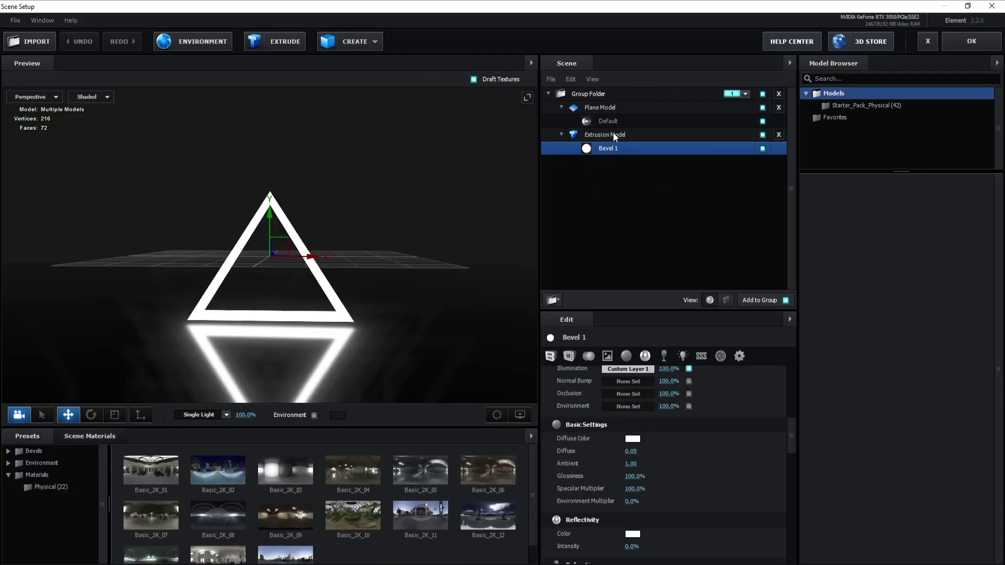
pyautogui.click(613, 133)
pyautogui.rightClick(613, 133)
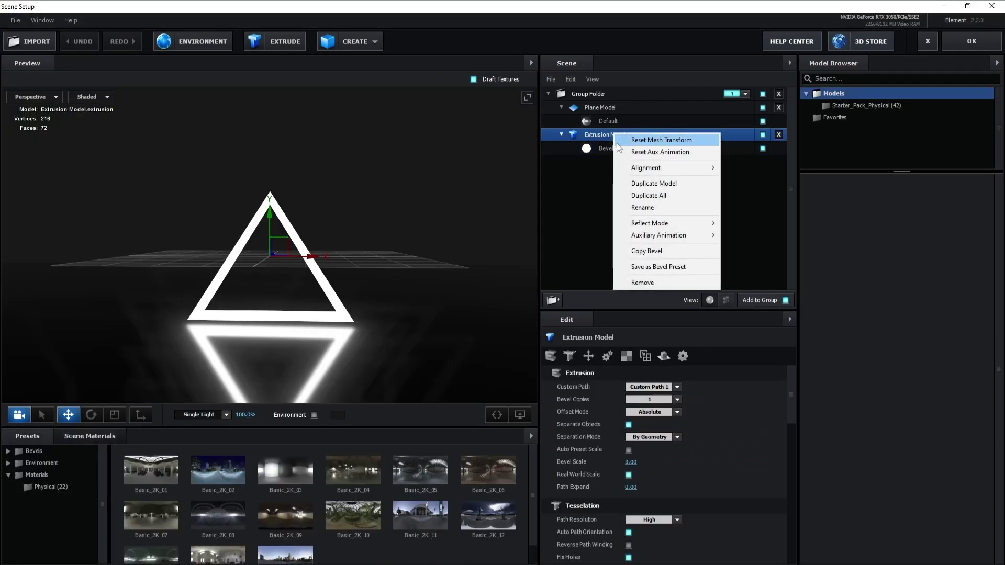
pyautogui.click(644, 207)
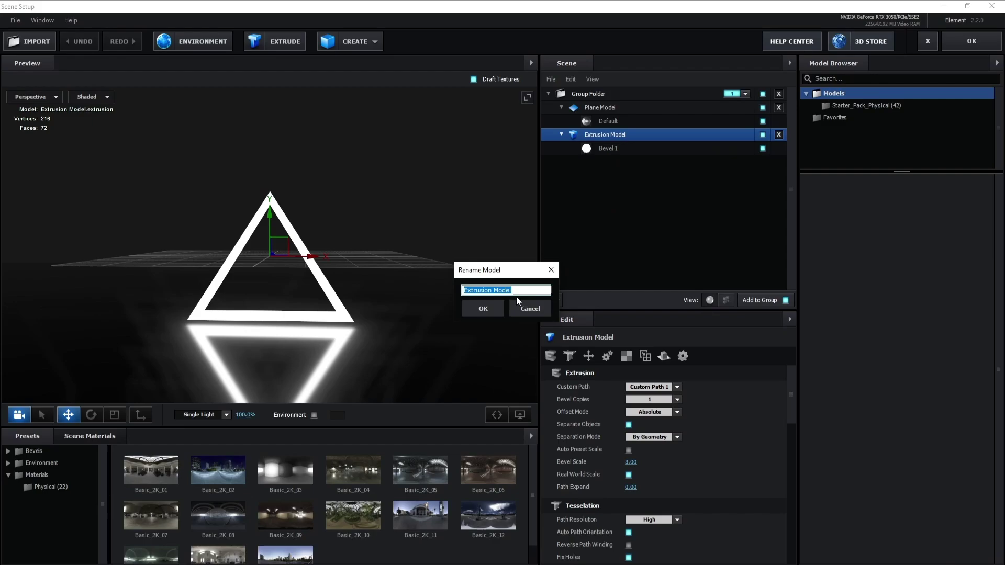
pyautogui.write('T')
pyautogui.press('BackSpace')
pyautogui.write('1')
pyautogui.press('Return')
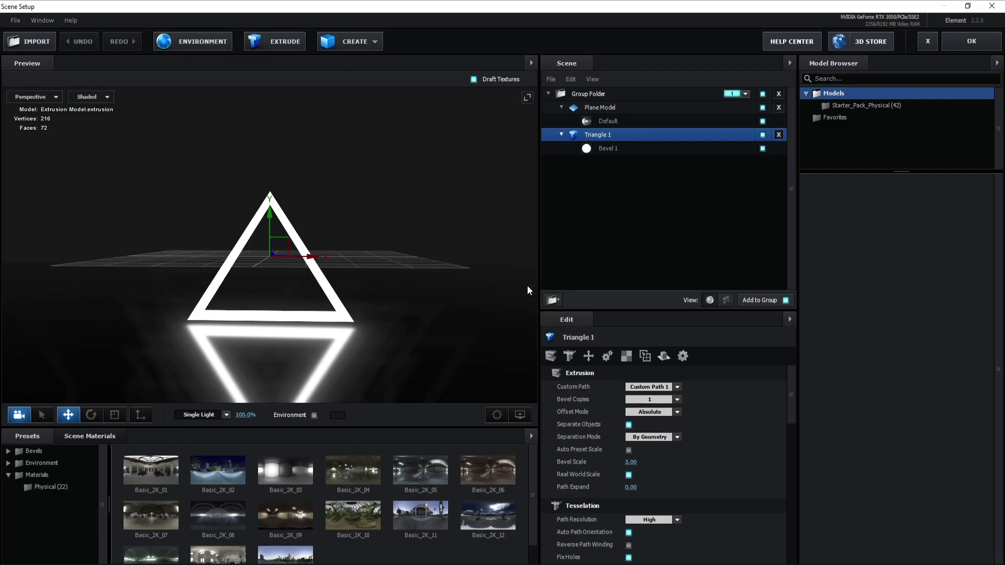
# Duplicate Triangle 1 and rename the copy Triangle 2
pyautogui.rightClick(601, 136)
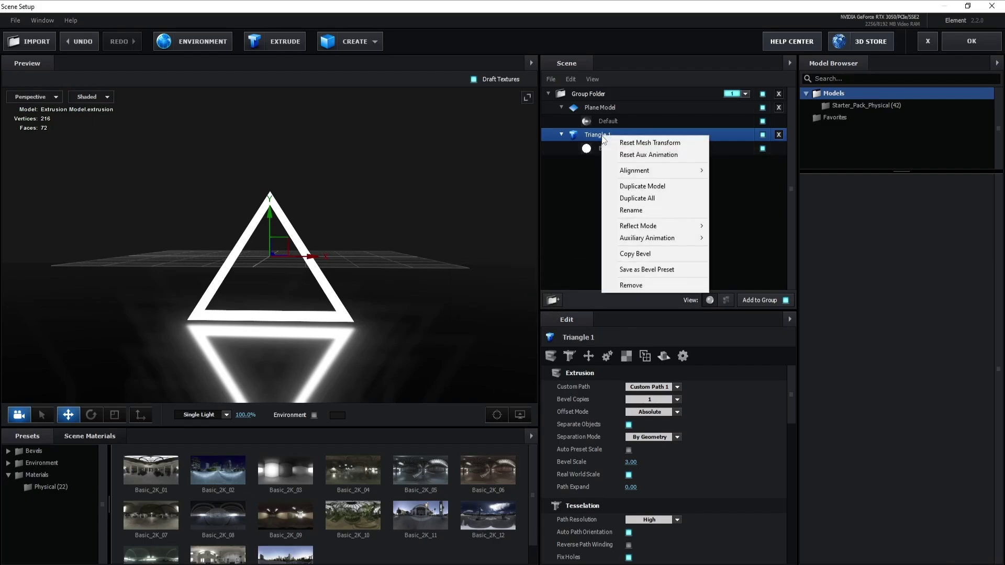
pyautogui.click(658, 189)
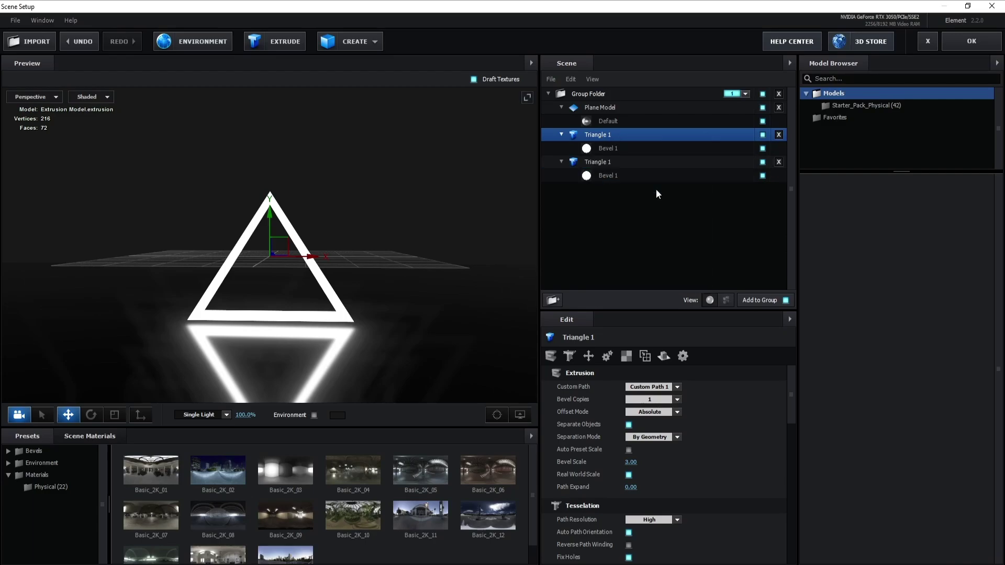
pyautogui.rightClick(605, 138)
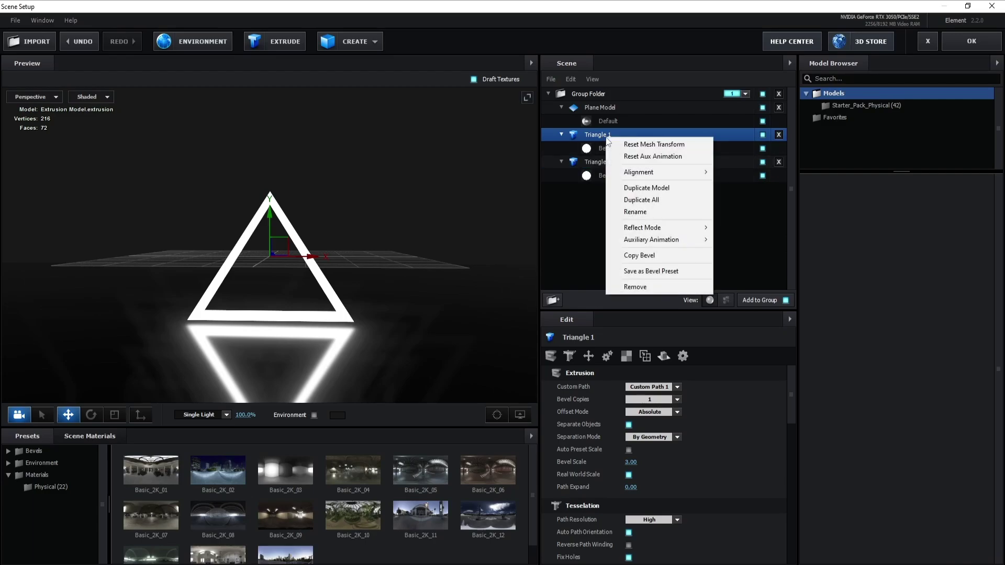
pyautogui.click(636, 213)
pyautogui.write('Triangle 2')
pyautogui.doubleClick(502, 290)
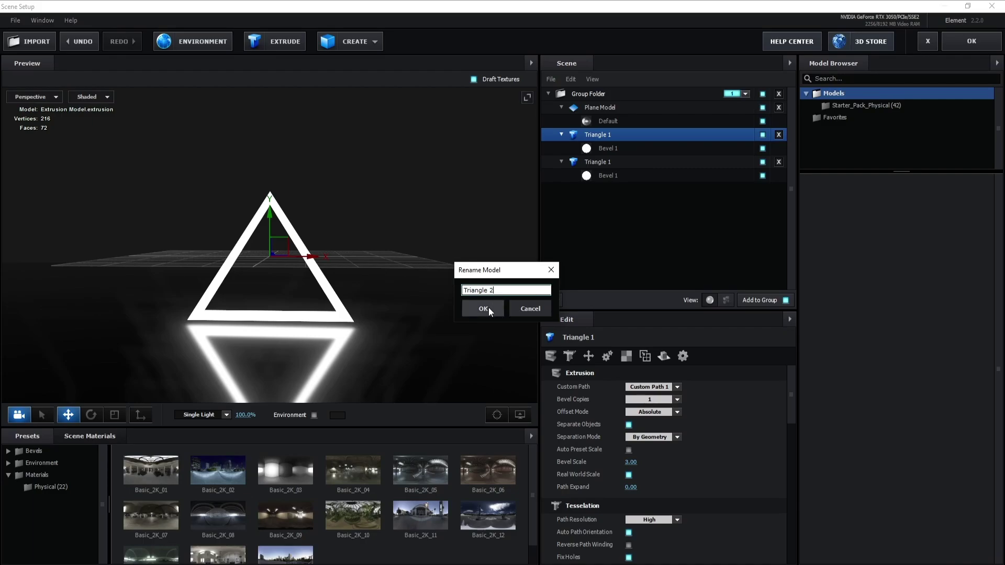
pyautogui.click(485, 309)
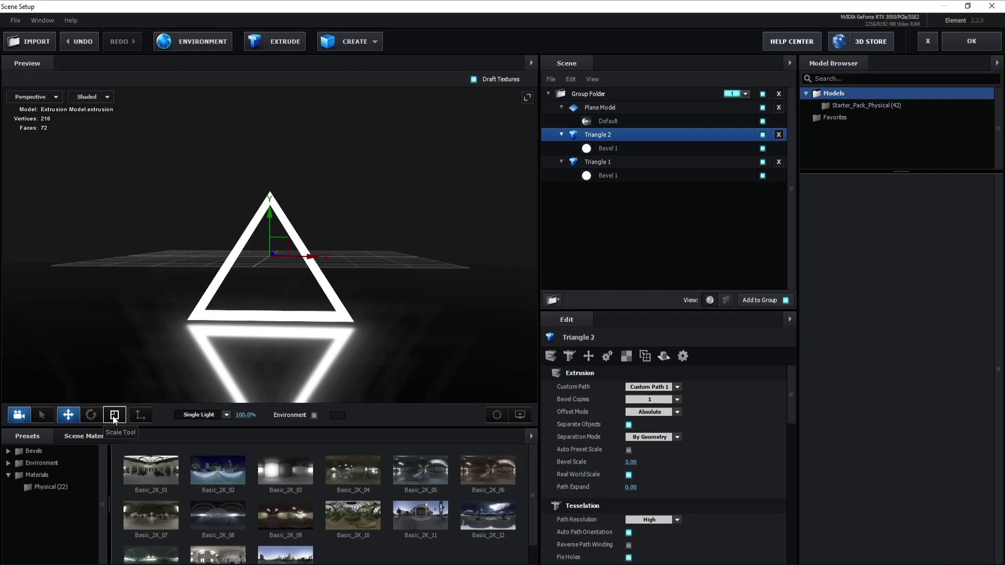
# Scale Triangle 2 down inside Triangle 1 and lower it slightly
pyautogui.click(114, 416)
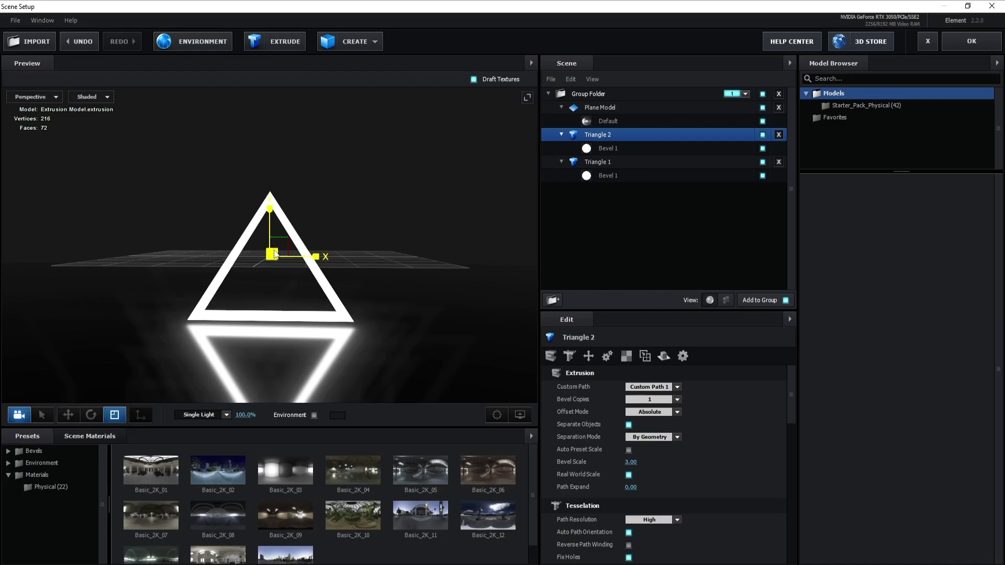
pyautogui.moveTo(275, 254); pyautogui.dragTo(239, 291)
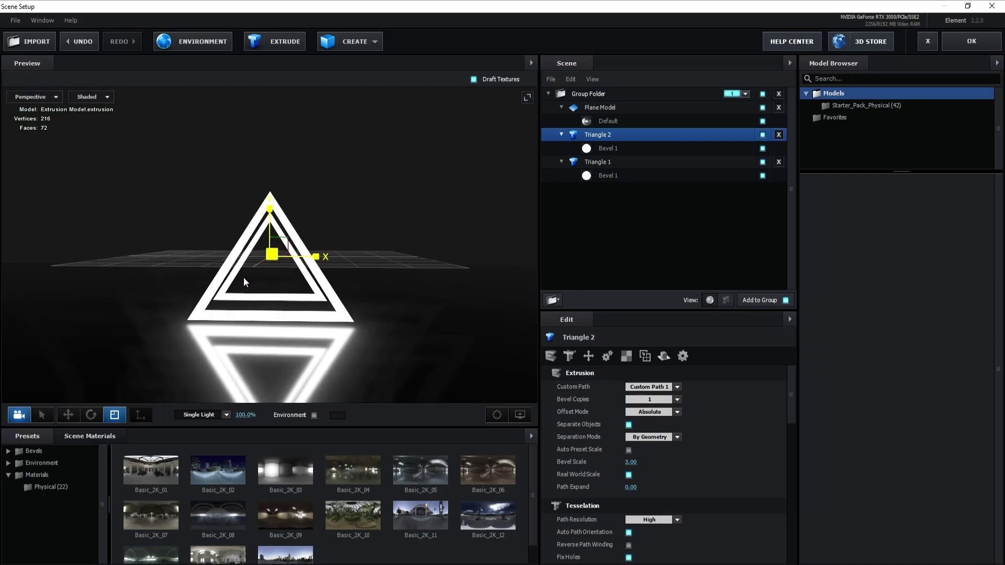
pyautogui.click(69, 415)
pyautogui.moveTo(271, 219); pyautogui.dragTo(271, 225)
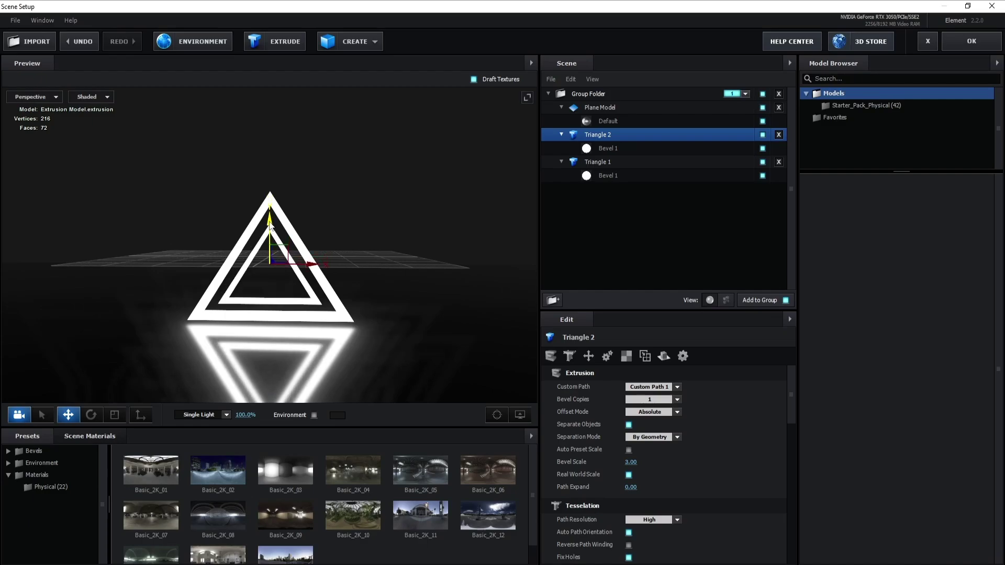
# Duplicate Triangle 2 to make a third model, keeping the name Triangle 2 for now
pyautogui.rightClick(603, 134)
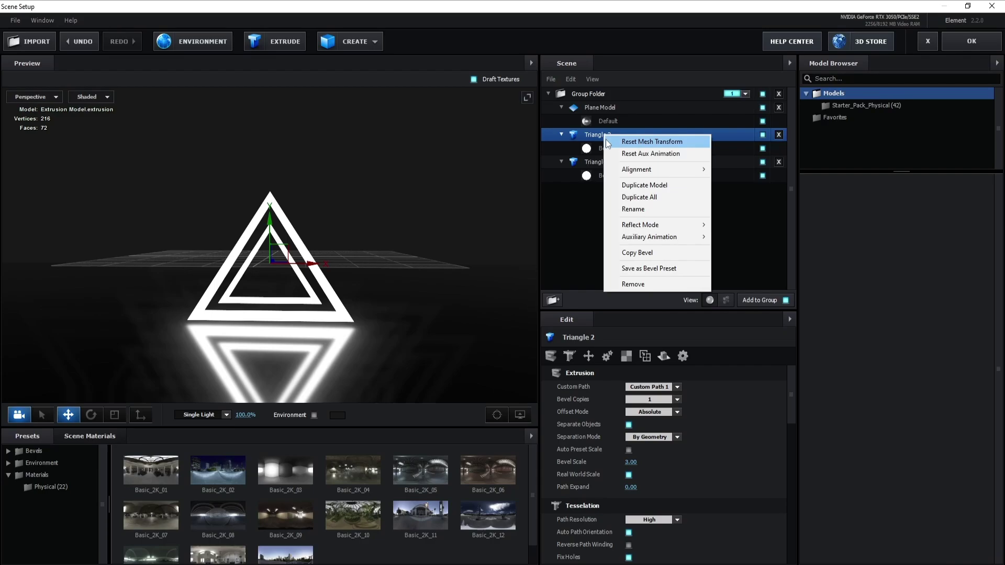
pyautogui.click(630, 186)
pyautogui.rightClick(600, 135)
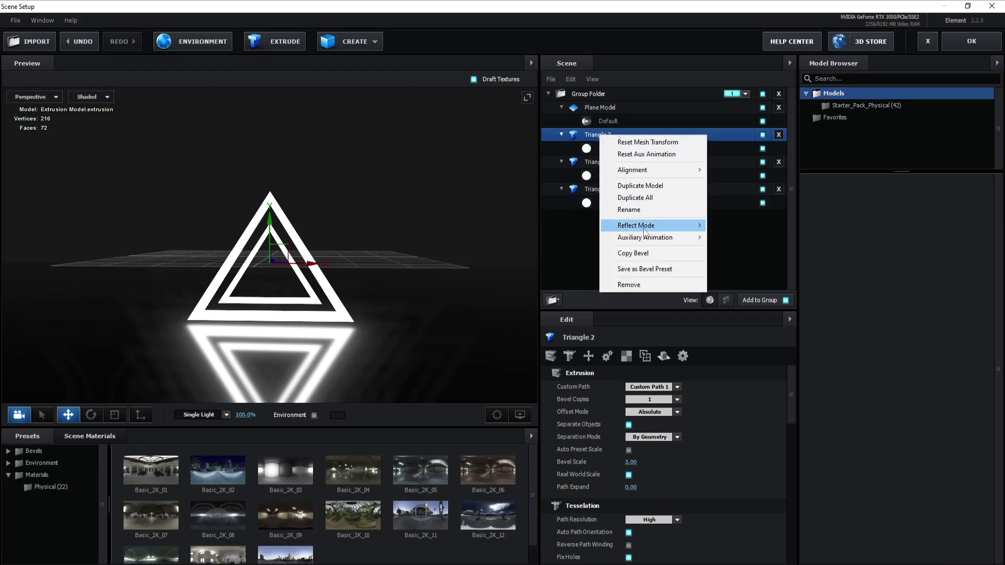
pyautogui.click(626, 209)
pyautogui.click(492, 291)
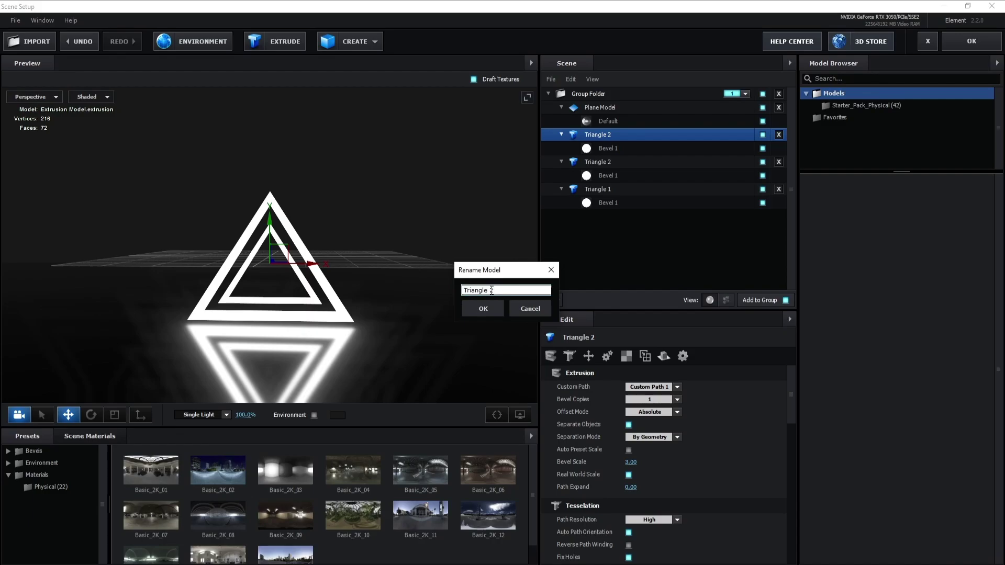
pyautogui.moveTo(492, 290); pyautogui.dragTo(505, 293)
pyautogui.click(496, 306)
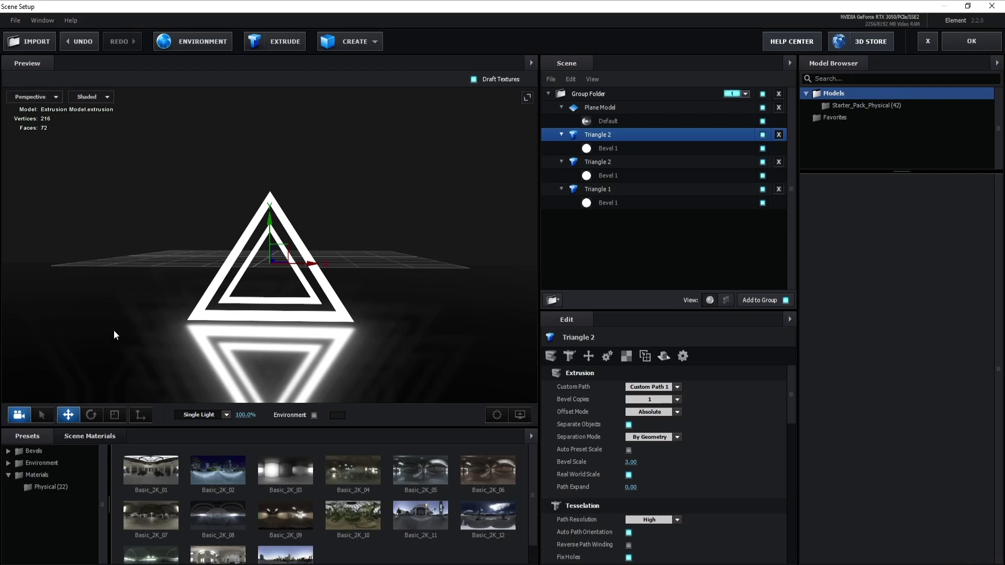
# Shrink the copy into the smallest inner triangle and raise it slightly
pyautogui.click(116, 416)
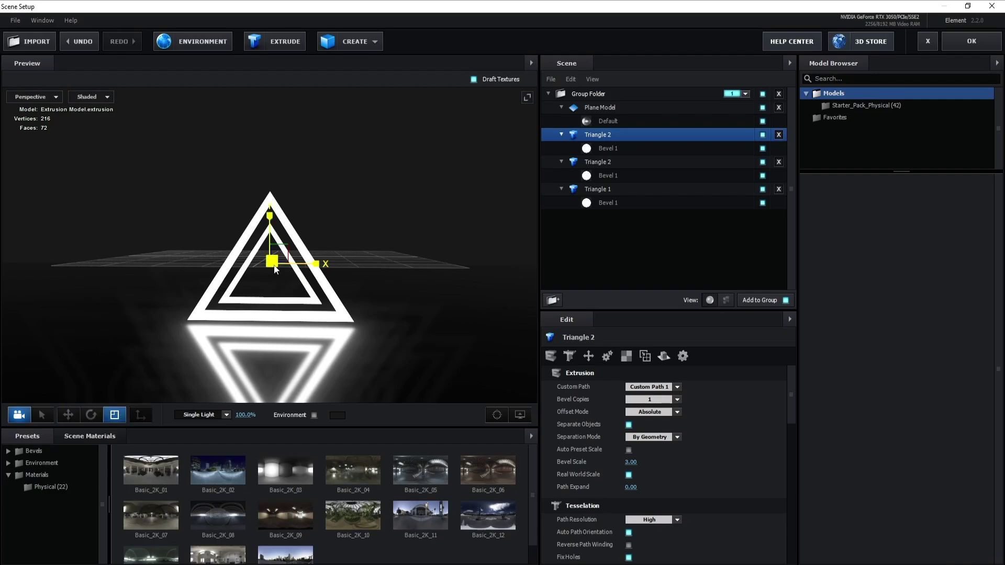
pyautogui.moveTo(274, 268); pyautogui.dragTo(254, 283)
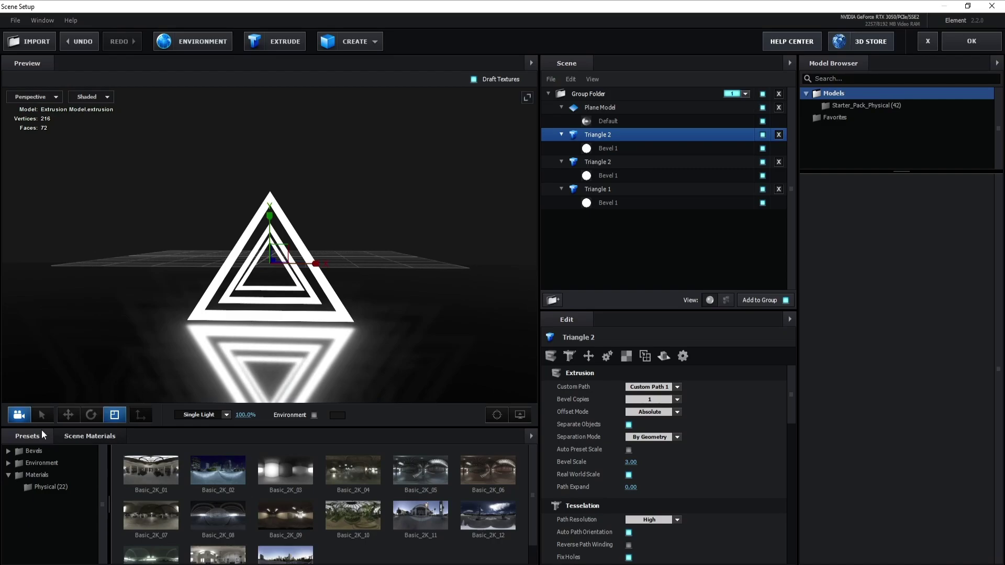
pyautogui.click(68, 415)
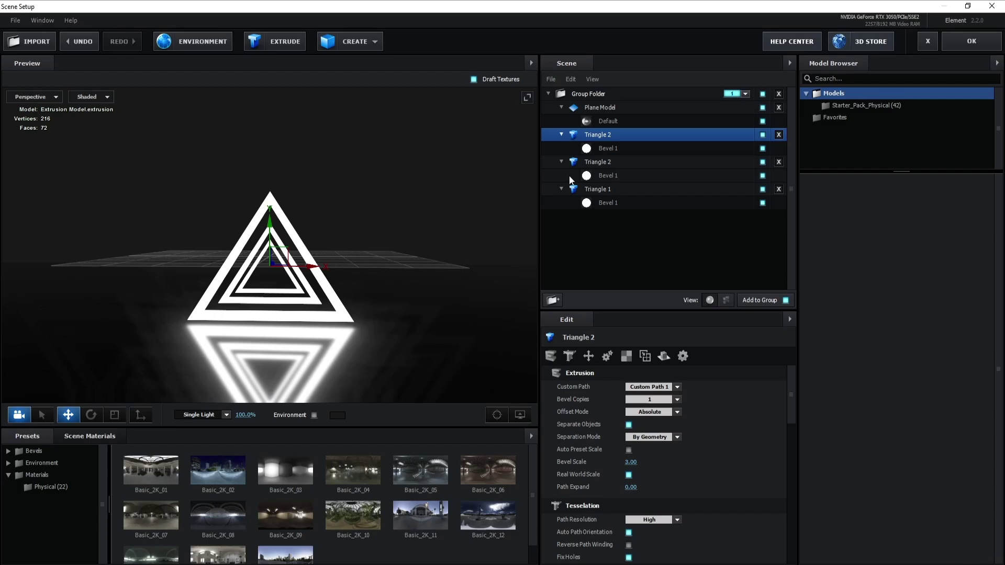
pyautogui.click(593, 162)
pyautogui.click(115, 415)
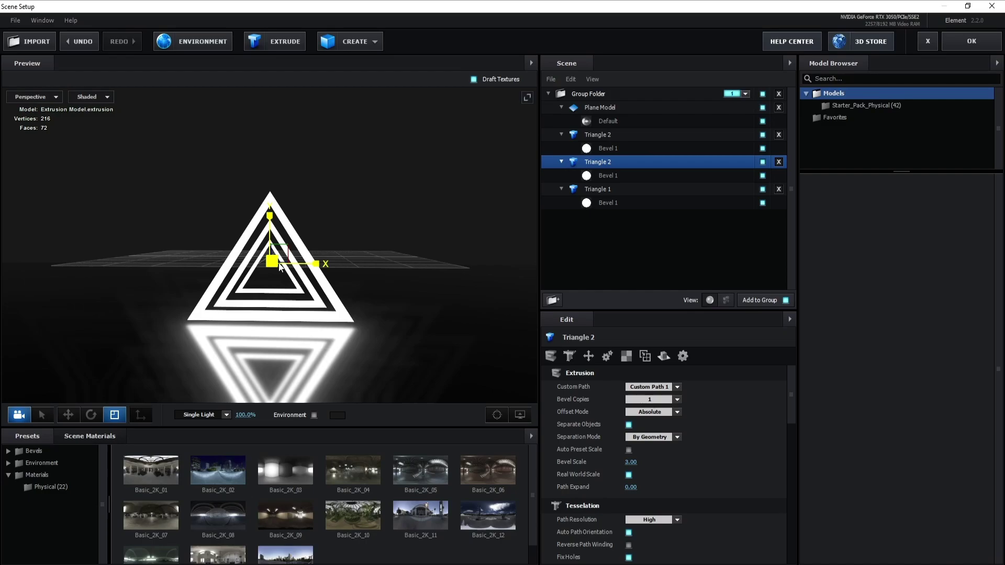
pyautogui.click(67, 415)
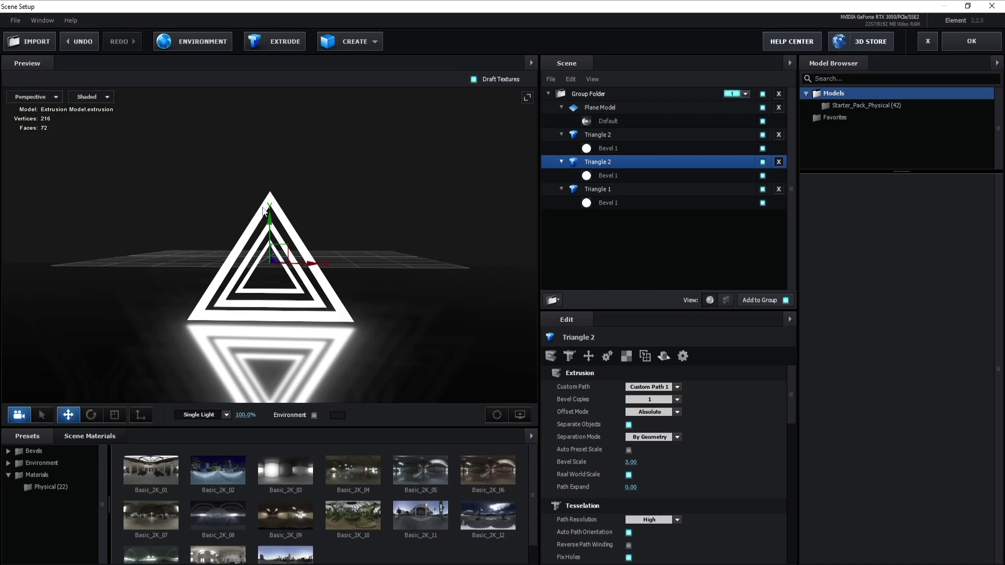
pyautogui.moveTo(270, 213); pyautogui.dragTo(270, 211)
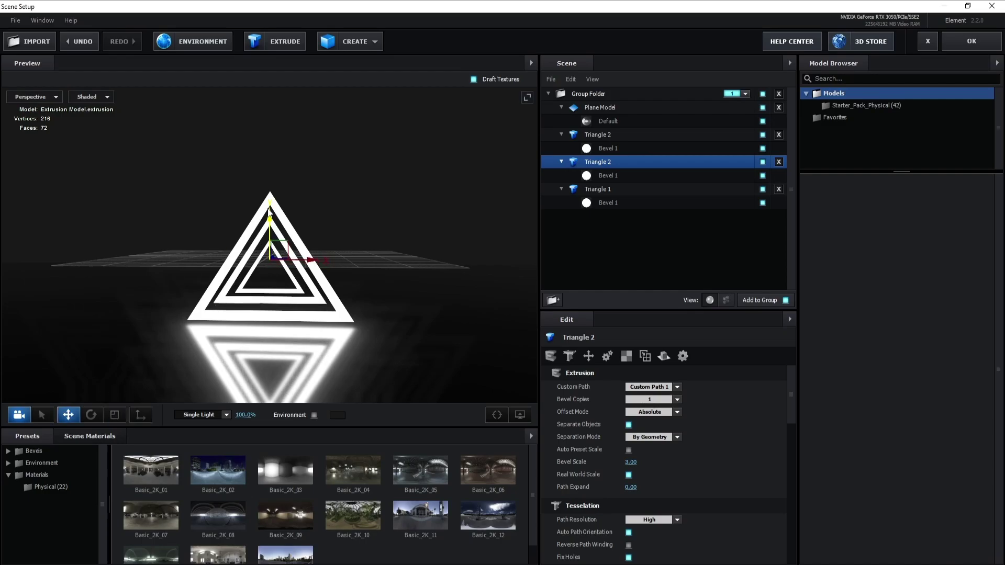
# Rename the top Triangle 2 model to Triangle 3, after one cancelled attempt
pyautogui.click(602, 136)
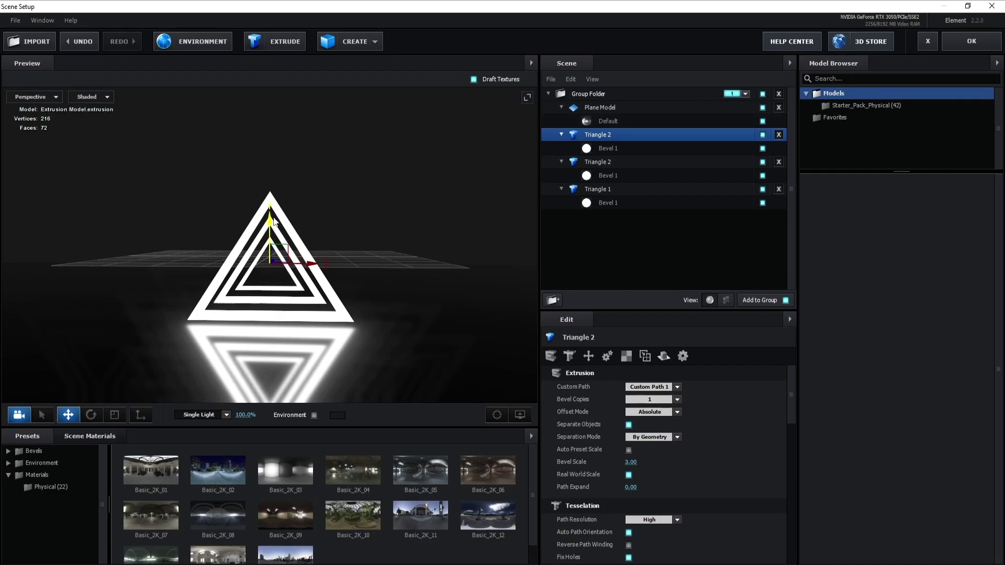
pyautogui.rightClick(598, 136)
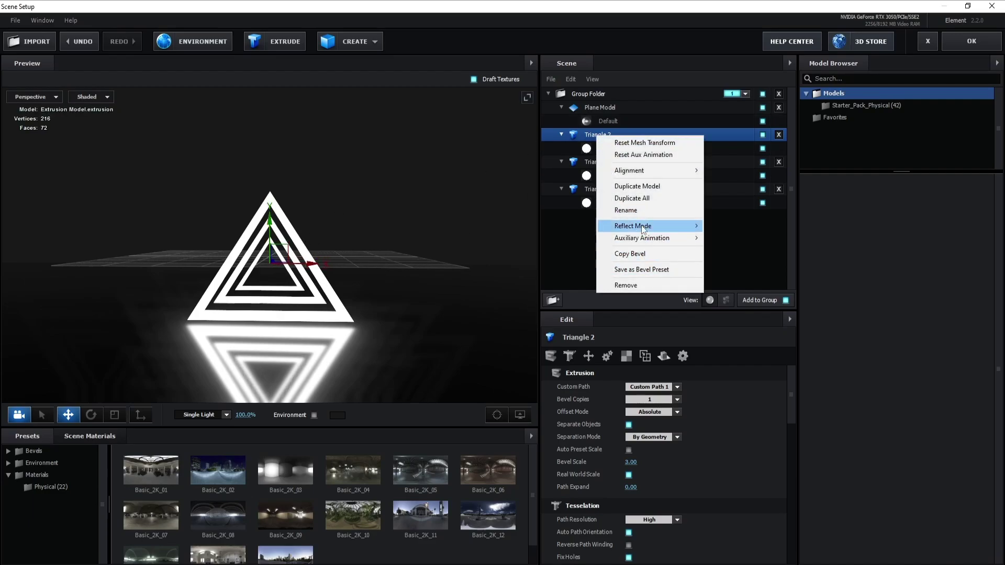
pyautogui.click(641, 210)
pyautogui.click(512, 290)
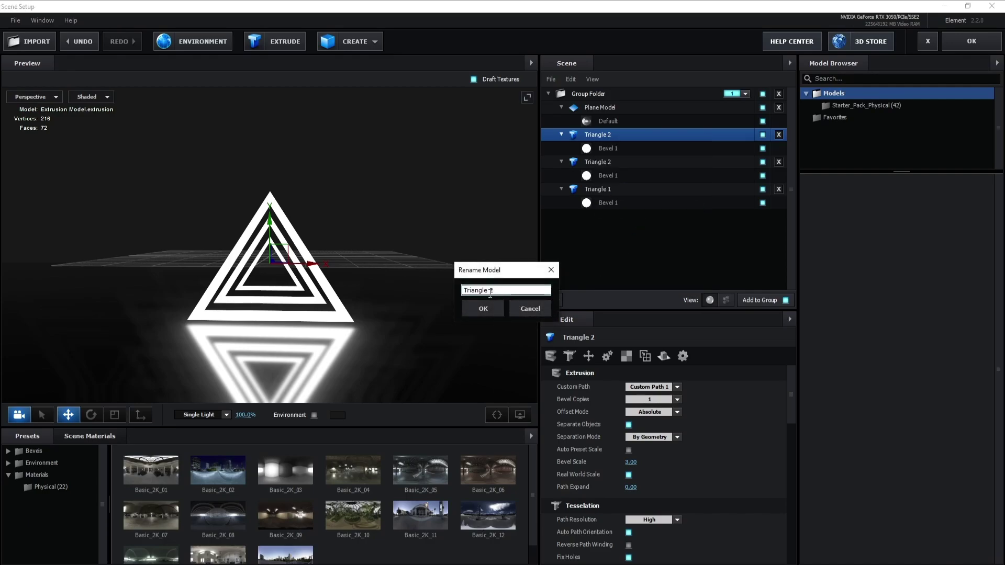
pyautogui.doubleClick(495, 292)
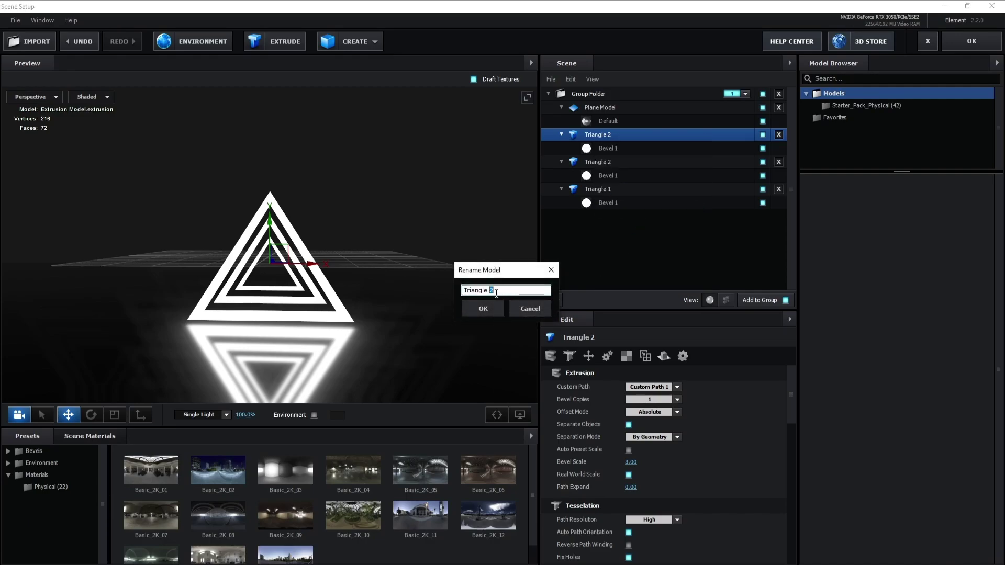
pyautogui.click(522, 312)
pyautogui.rightClick(607, 134)
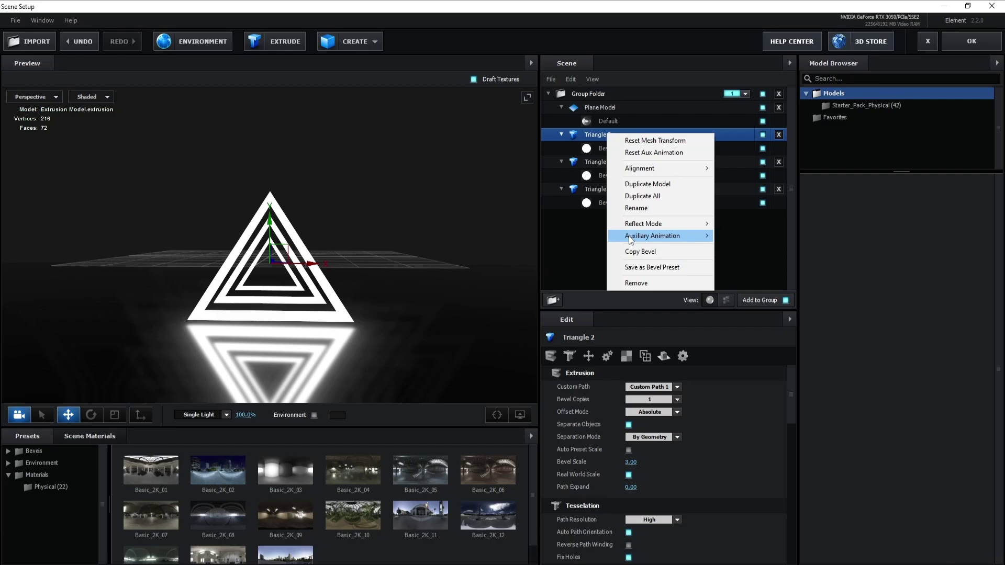
pyautogui.click(636, 208)
pyautogui.click(491, 291)
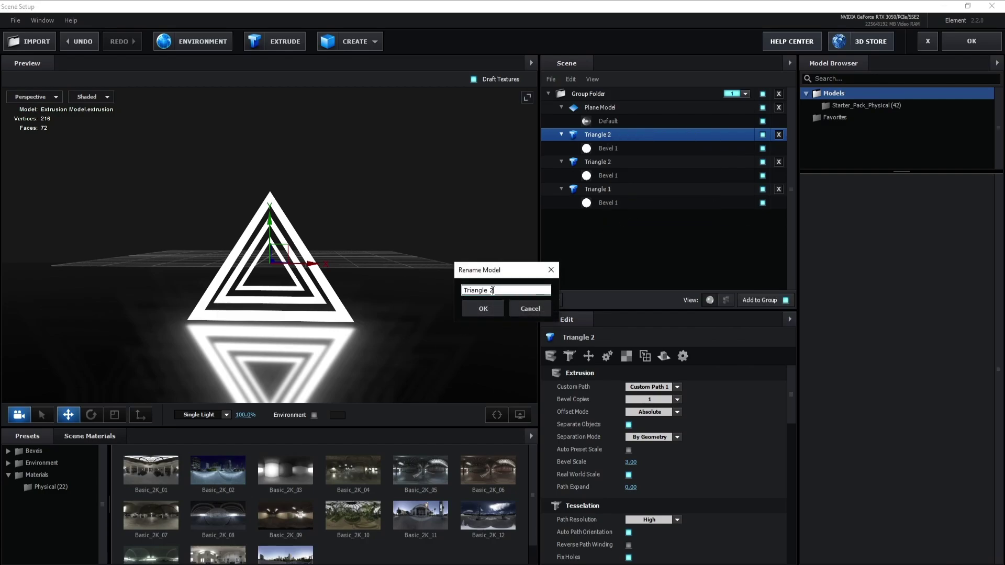
pyautogui.doubleClick(491, 290)
pyautogui.click(489, 309)
# Apply the scene and preview the three nested triangles in Comp 1
pyautogui.click(970, 42)
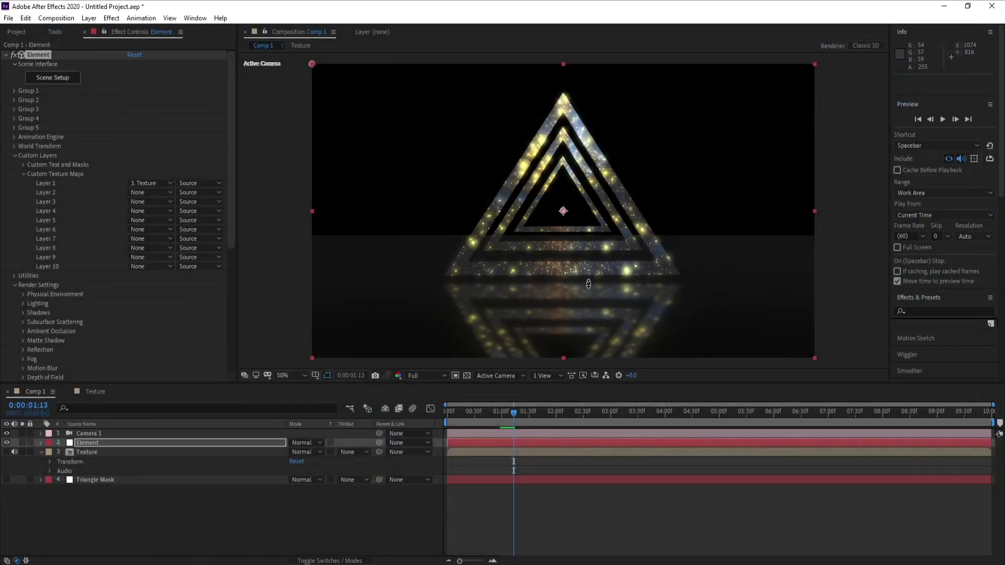
pyautogui.press('space')
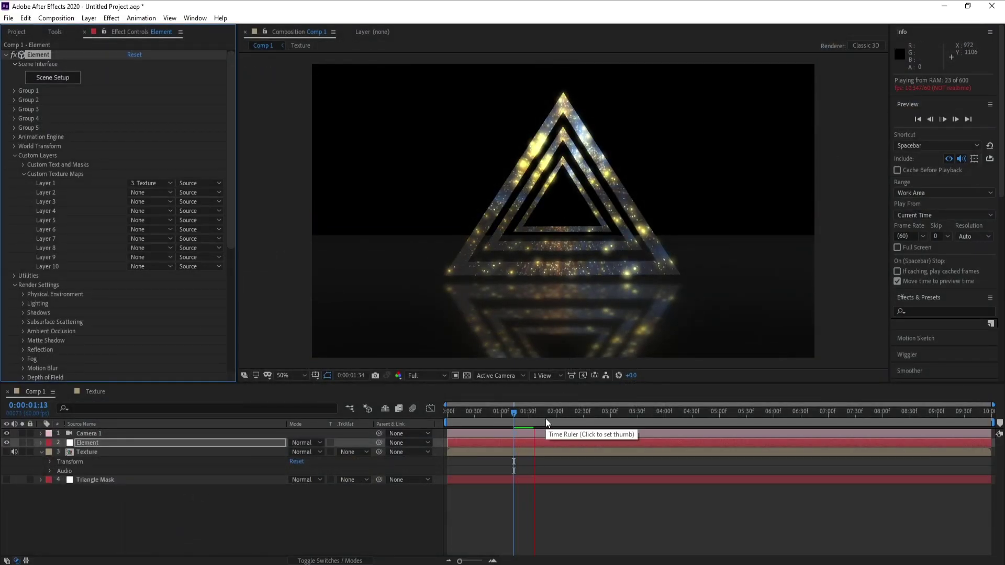
pyautogui.press('space')
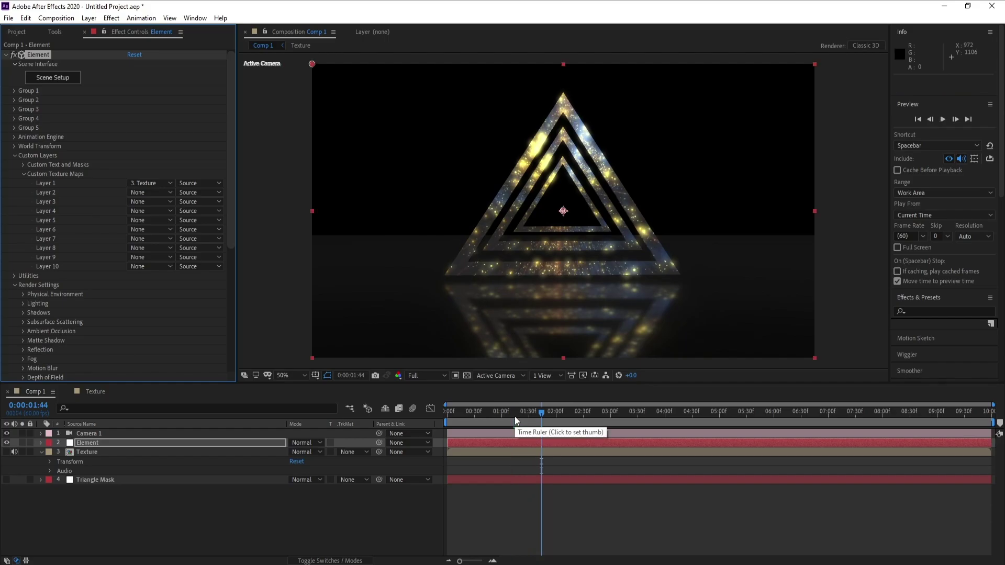
# Place the playhead at exactly 0:00:05:00
pyautogui.click(691, 422)
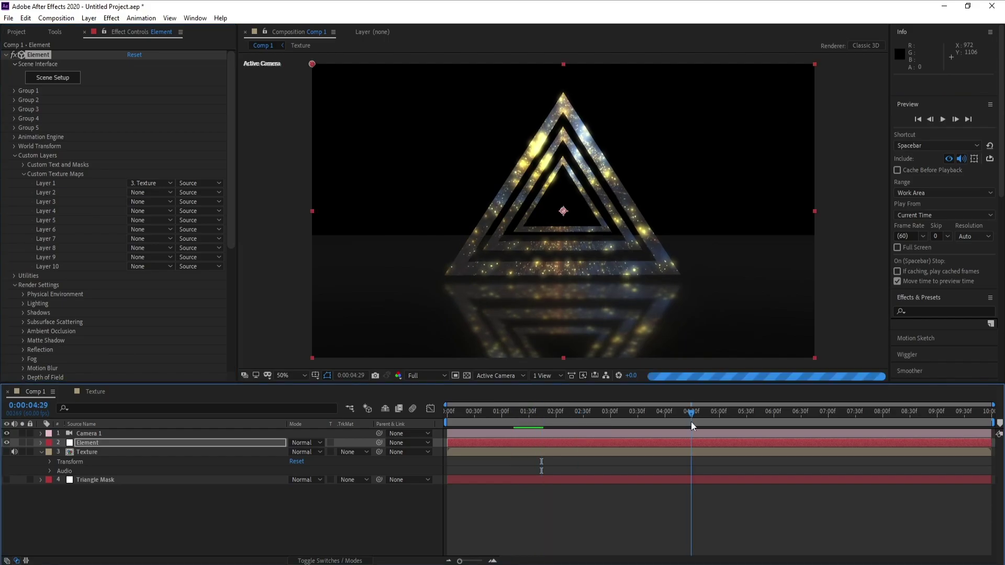
pyautogui.click(717, 414)
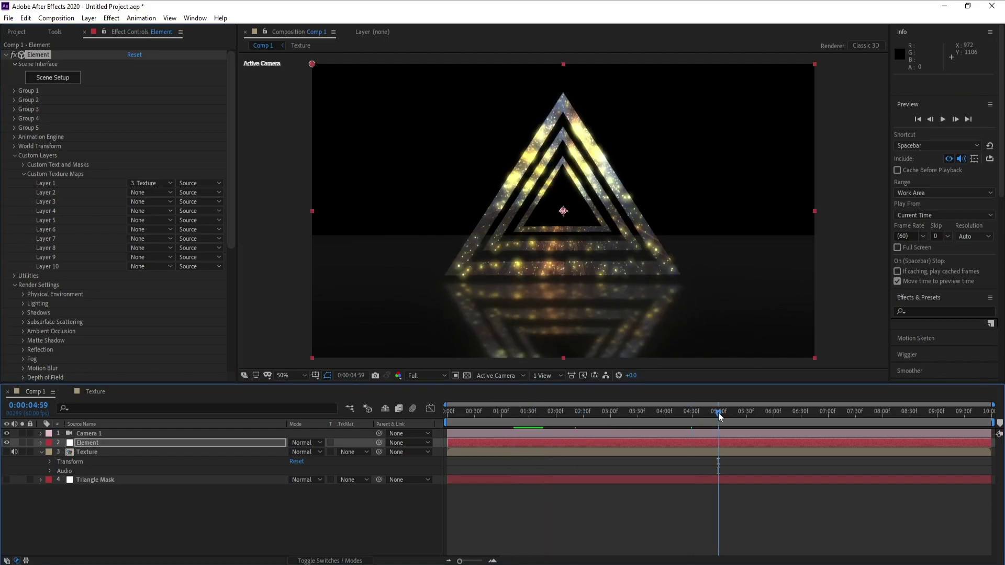
pyautogui.moveTo(719, 415); pyautogui.dragTo(720, 416)
pyautogui.moveTo(720, 417); pyautogui.dragTo(720, 417)
# Add a Camera 1 Position keyframe at 5:00 and return to 0:00
pyautogui.click(104, 433)
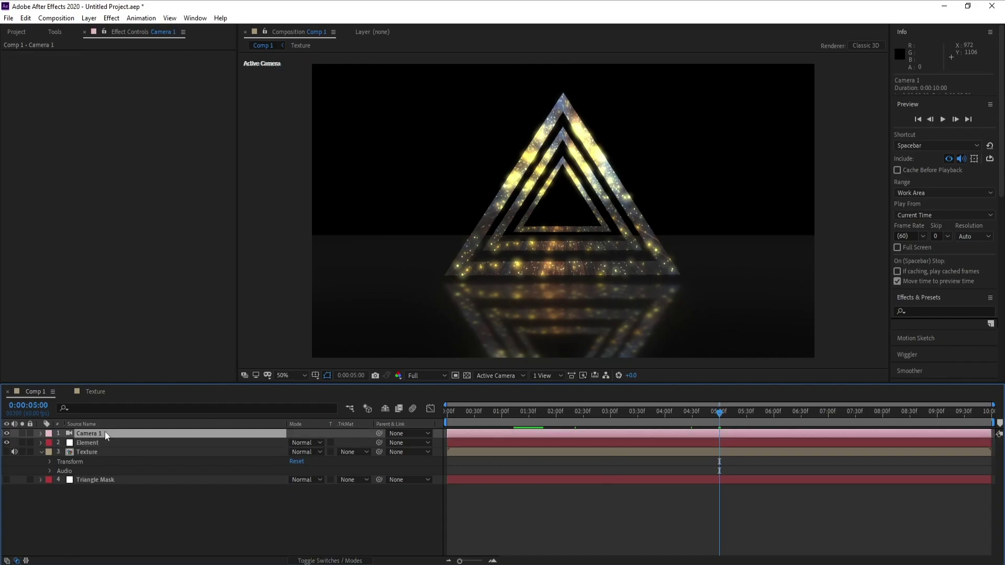
pyautogui.hotkey('alt', 'shift', 'p')
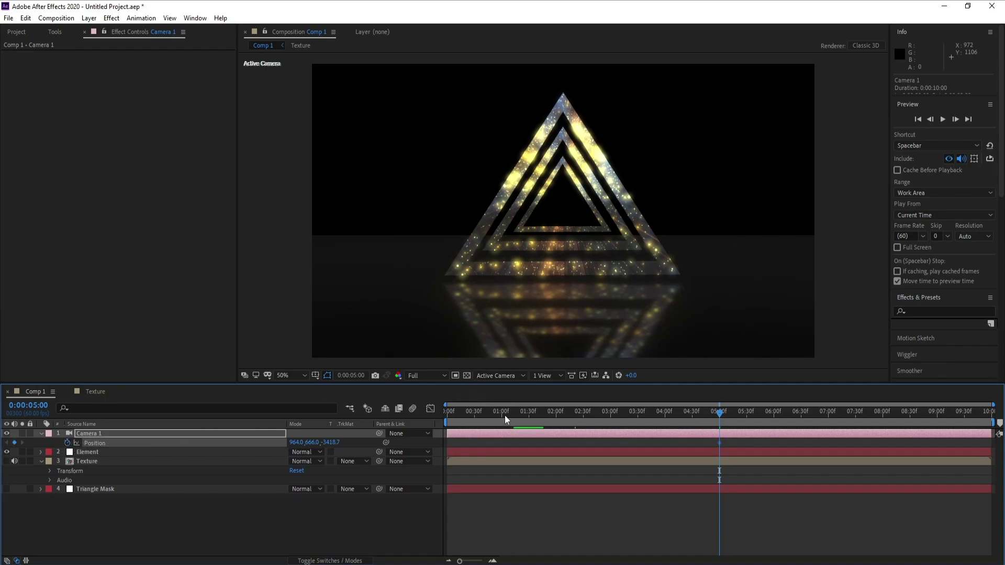
pyautogui.press('Home')
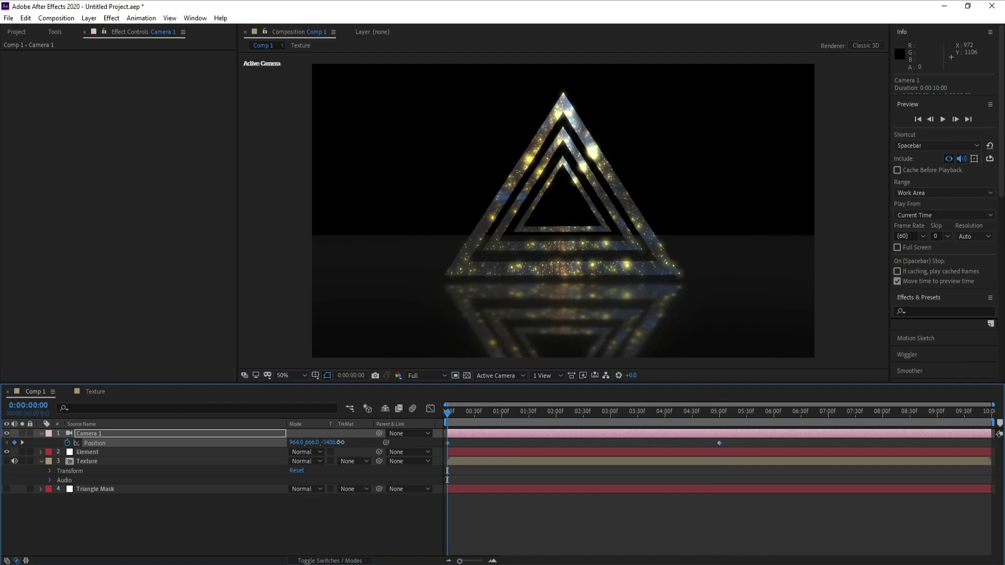
# Scrub the camera's Z position to 285.3, past the triangles, and preview the pull-back
pyautogui.moveTo(334, 445); pyautogui.dragTo(361, 442)
pyautogui.moveTo(684, 445); pyautogui.dragTo(560, 447)
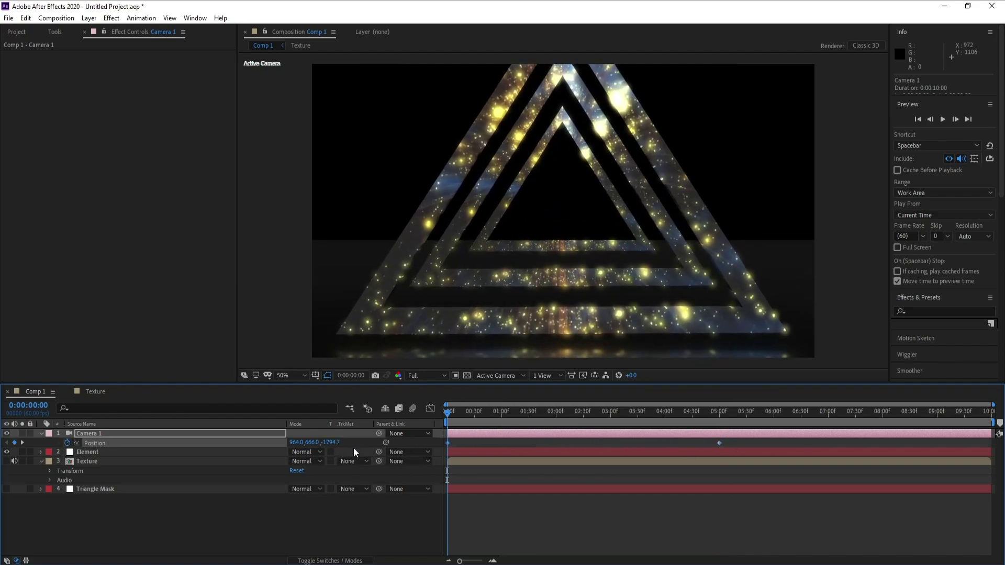
pyautogui.moveTo(331, 442); pyautogui.dragTo(1002, 499)
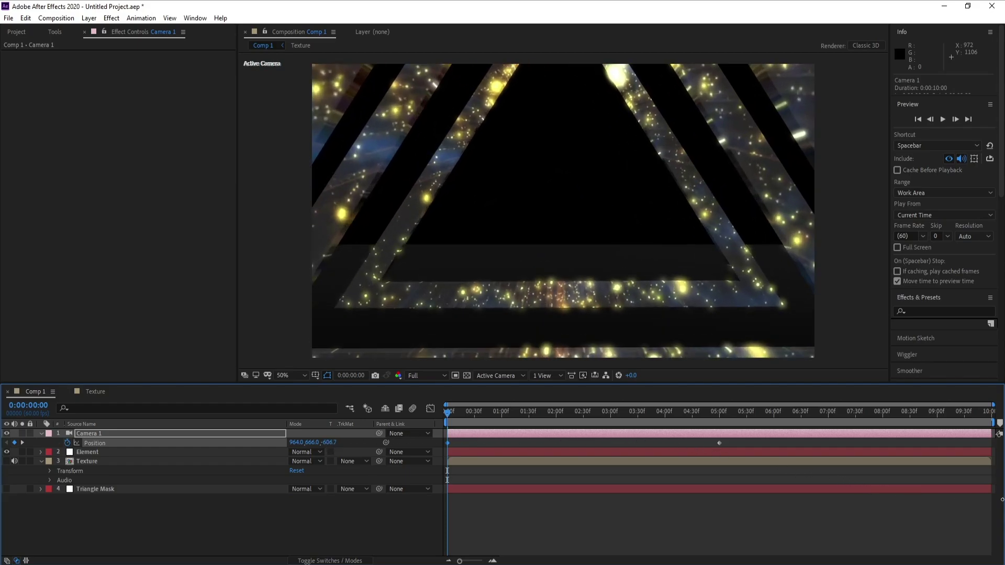
pyautogui.moveTo(330, 443)
pyautogui.mouseDown()
pyautogui.moveTo(742, 457)
pyautogui.moveTo(493, 415)
pyautogui.mouseUp()
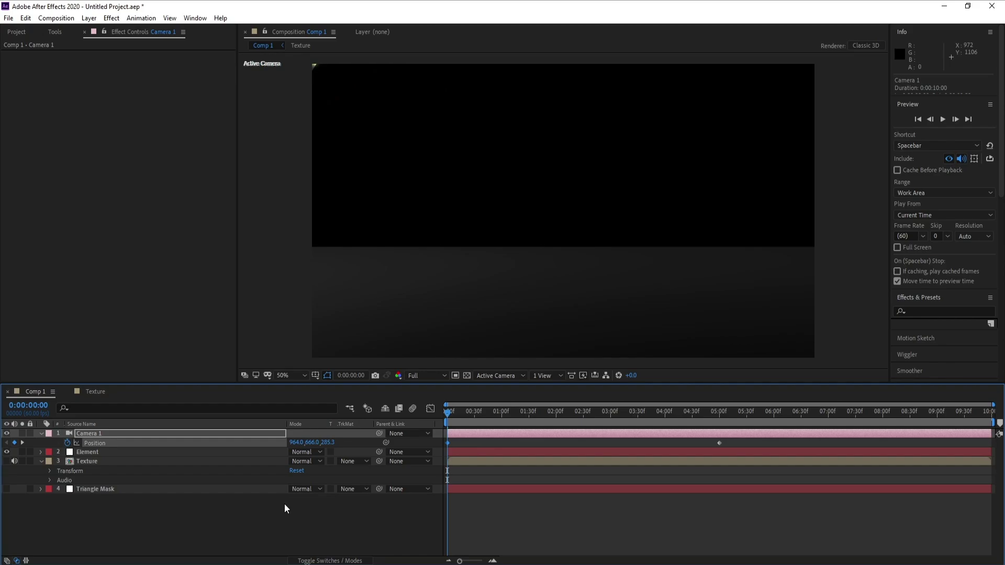
pyautogui.press('space')
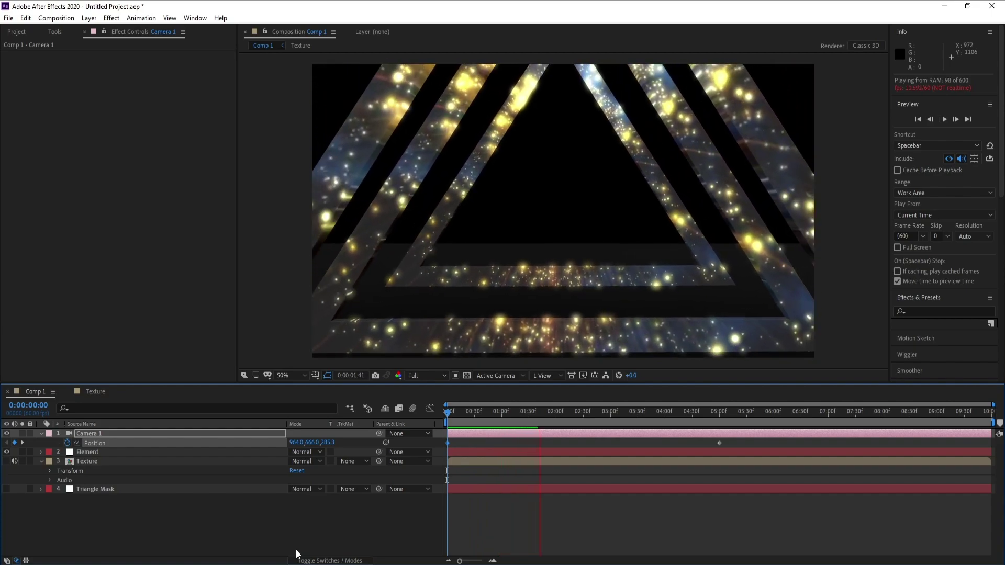
pyautogui.press('space')
pyautogui.press('space')
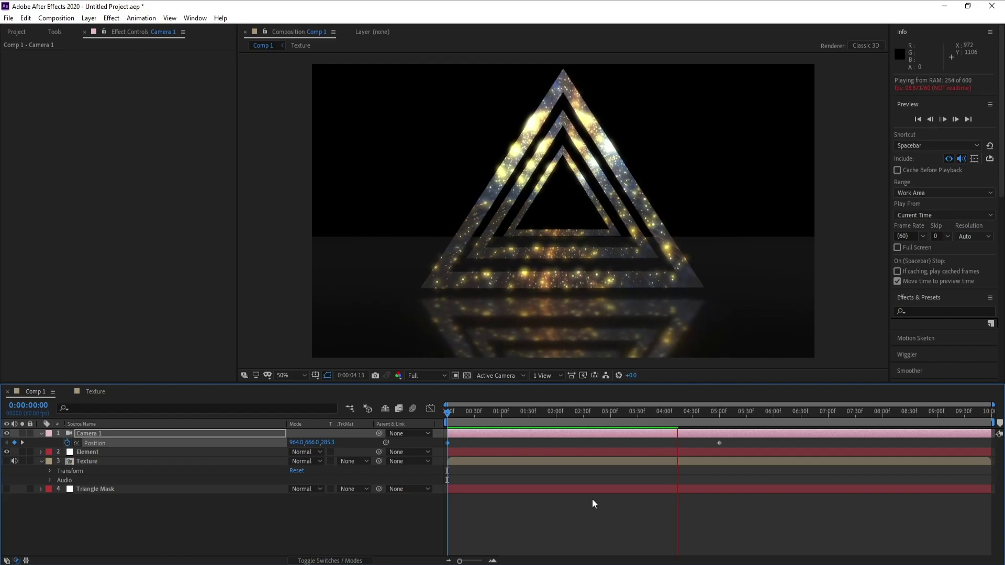
pyautogui.press('space')
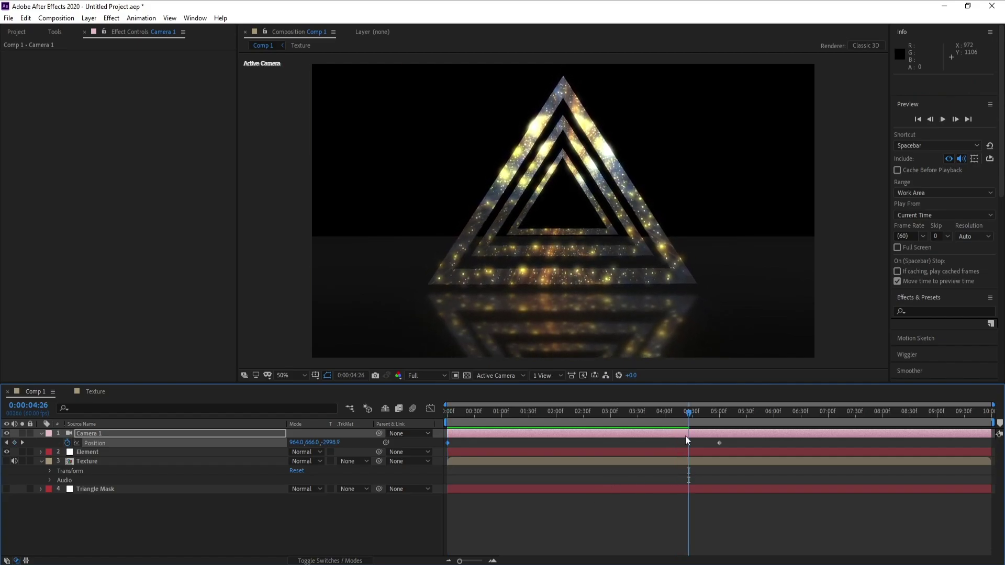
pyautogui.moveTo(663, 422)
pyautogui.mouseDown()
pyautogui.moveTo(504, 436)
pyautogui.moveTo(500, 448)
pyautogui.moveTo(695, 448)
pyautogui.moveTo(756, 468)
pyautogui.moveTo(608, 474)
pyautogui.moveTo(918, 462)
pyautogui.moveTo(428, 465)
pyautogui.moveTo(726, 467)
pyautogui.moveTo(676, 469)
pyautogui.mouseUp()
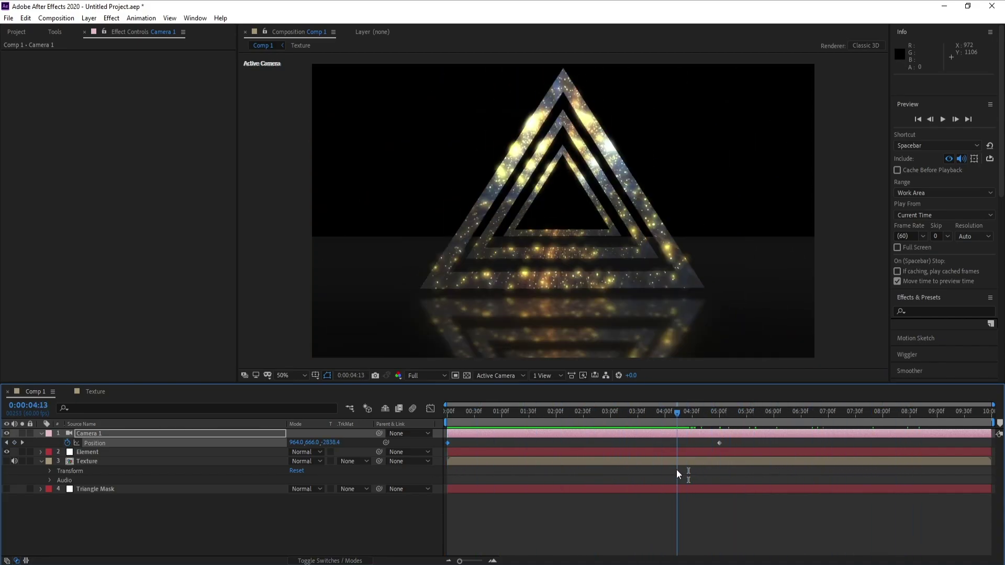
pyautogui.moveTo(671, 420); pyautogui.dragTo(641, 431)
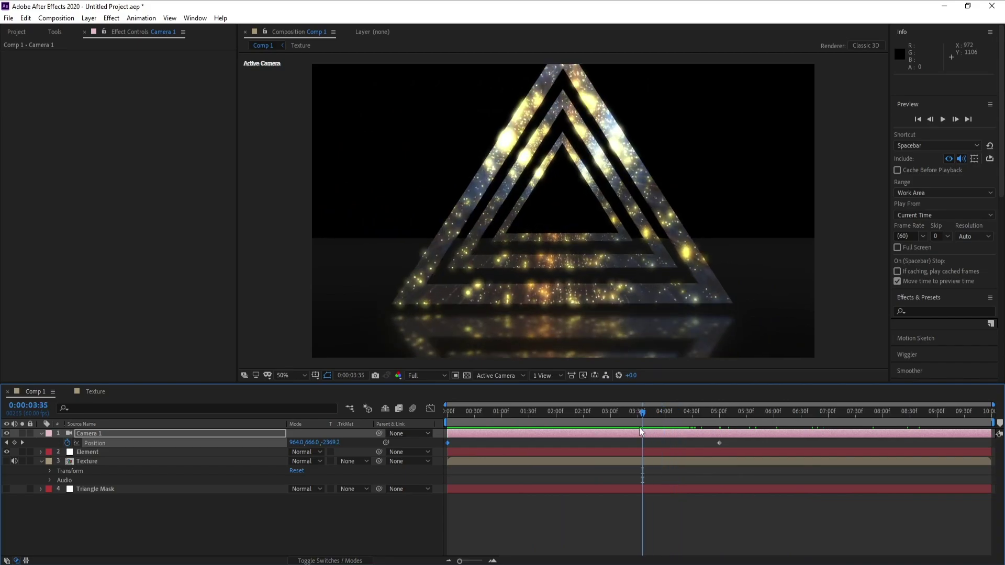